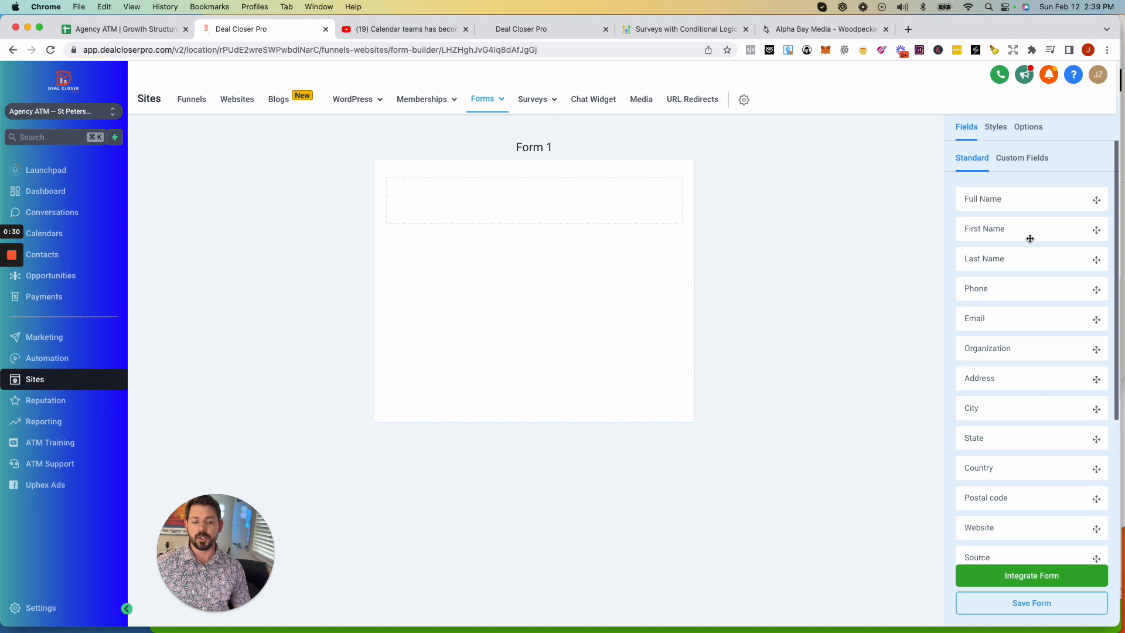
Add First Name, Last Name, Phone and Email fields to the empty form in that order
scroll(1028, 221, "down", 5)
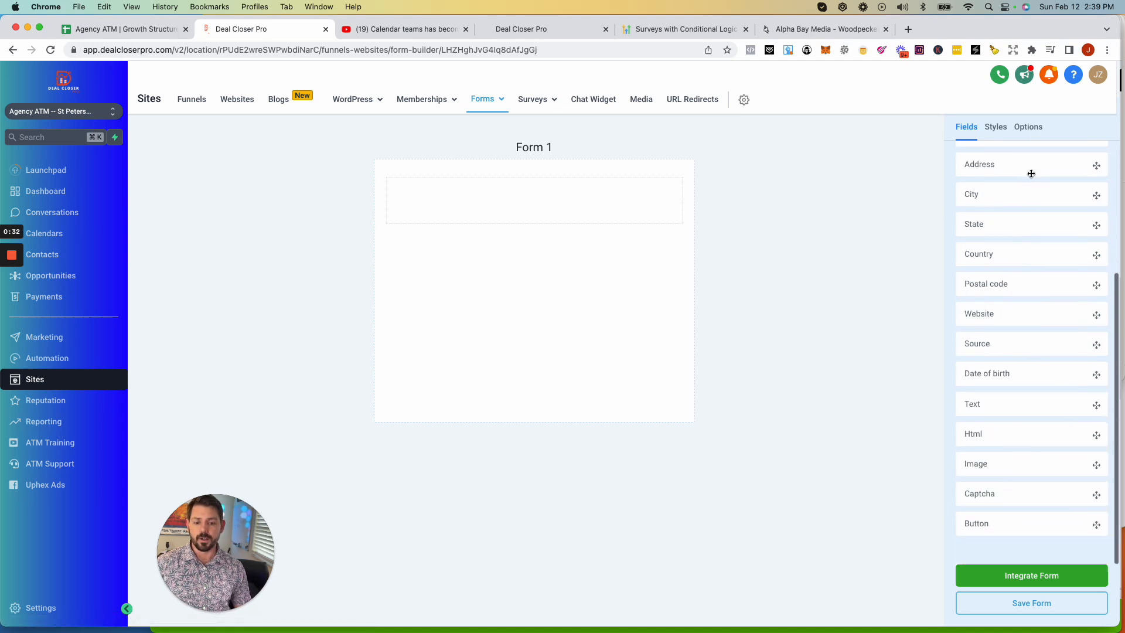
scroll(1031, 470, "up", 5)
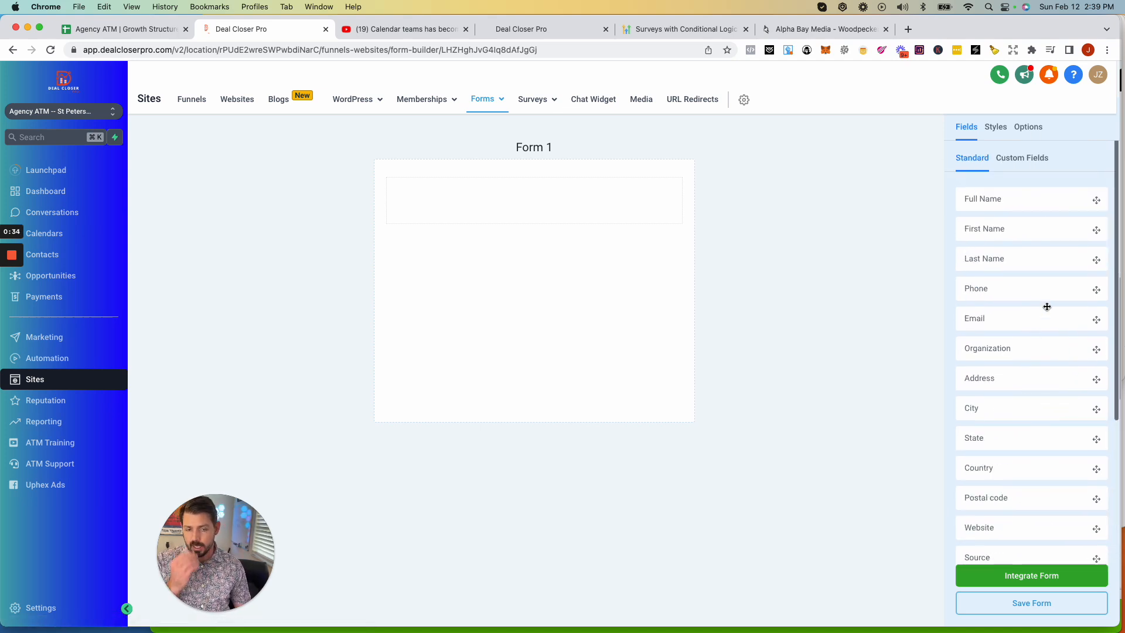
left_click_drag(1077, 229, 533, 186)
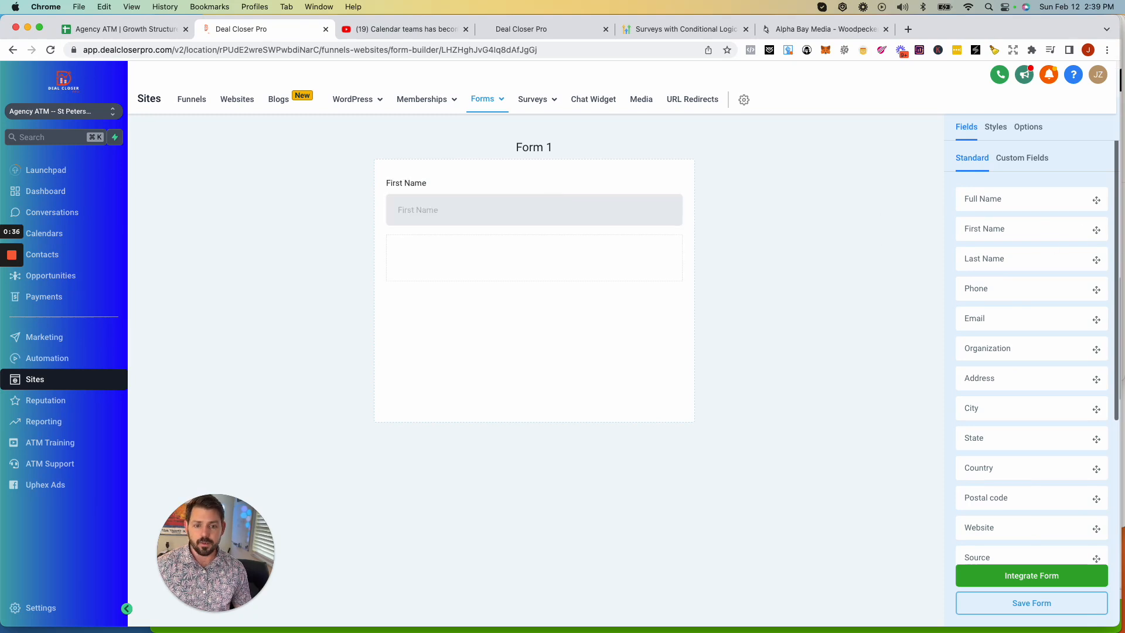
left_click_drag(1075, 264, 539, 258)
left_click_drag(1052, 287, 533, 291)
left_click_drag(1053, 322, 515, 370)
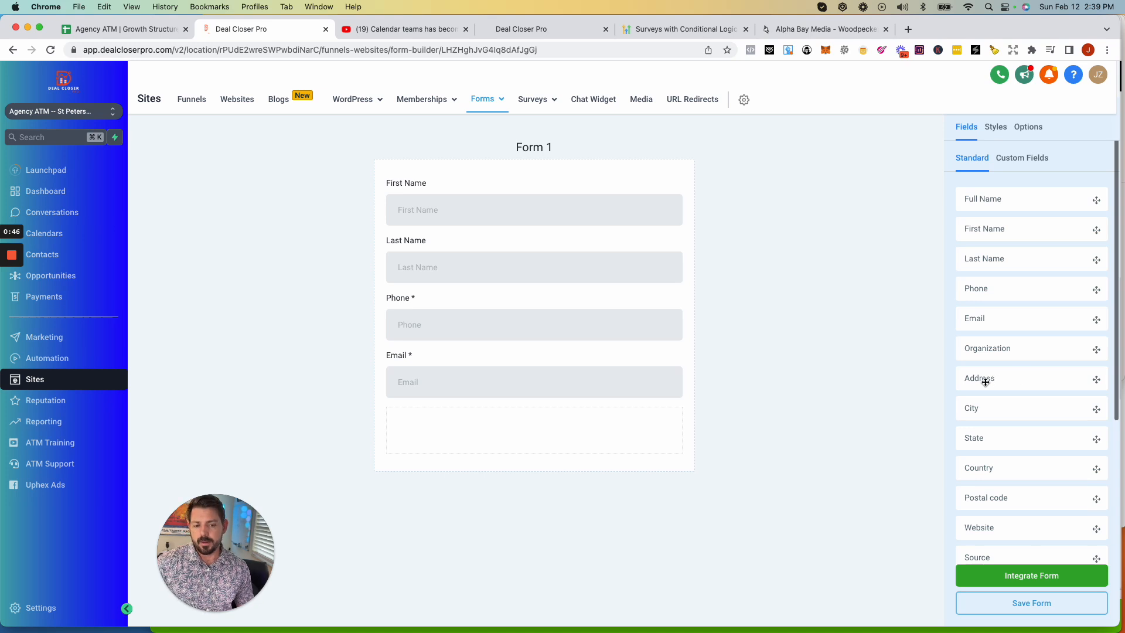
Add a Website field below Email and place a Button element beneath it
scroll(1001, 382, "down", 1)
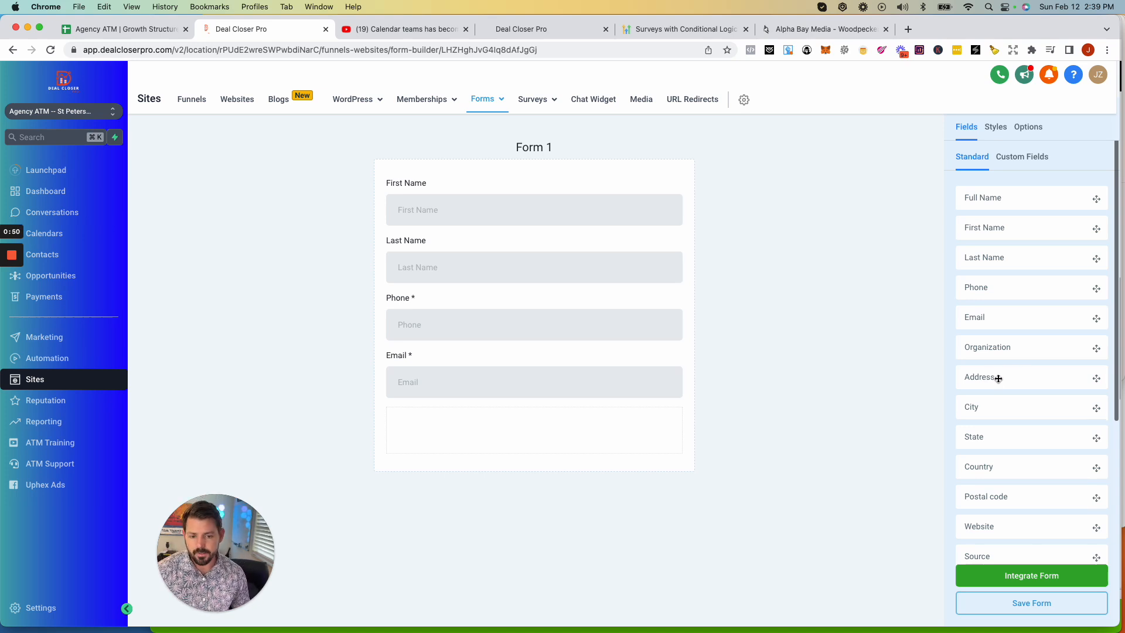
scroll(1004, 377, "down", 5)
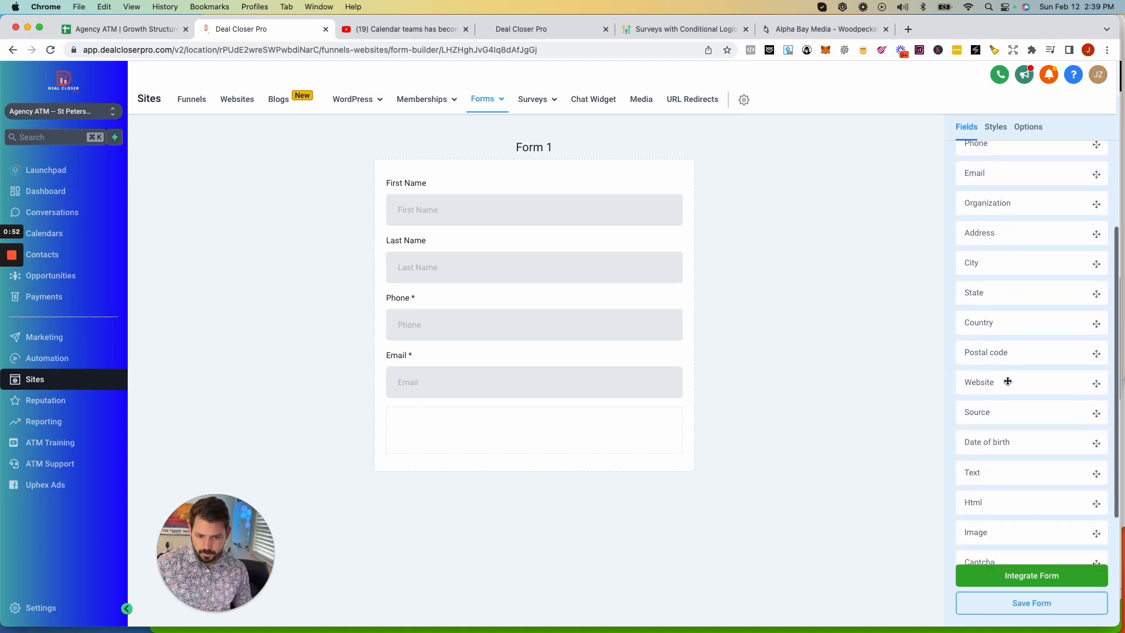
left_click_drag(1089, 316, 538, 414)
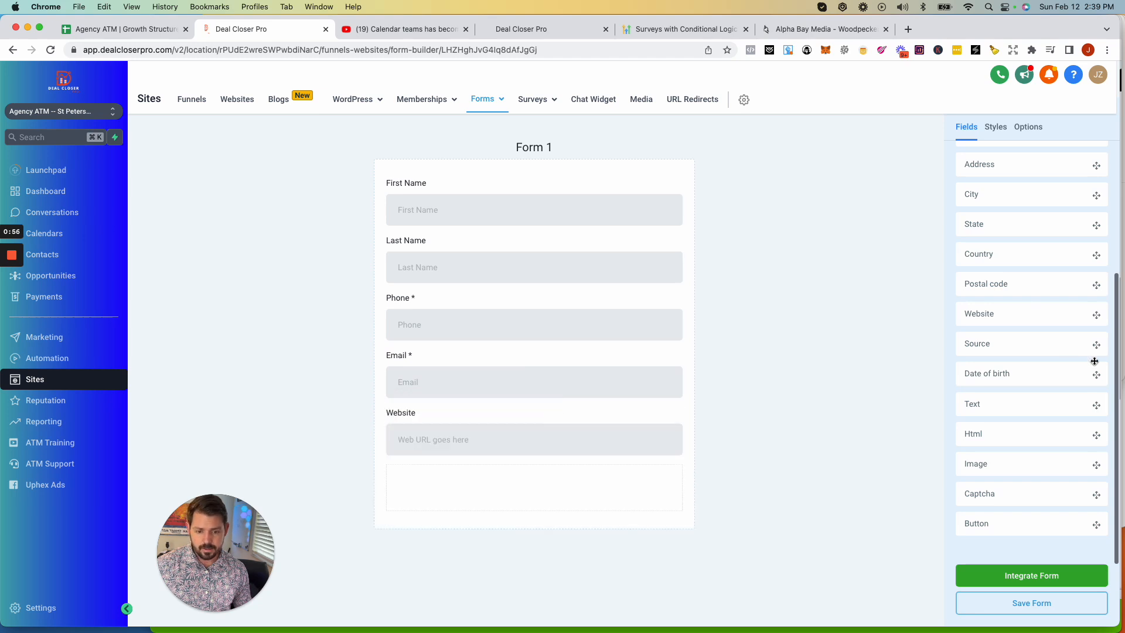
left_click_drag(1096, 527, 550, 479)
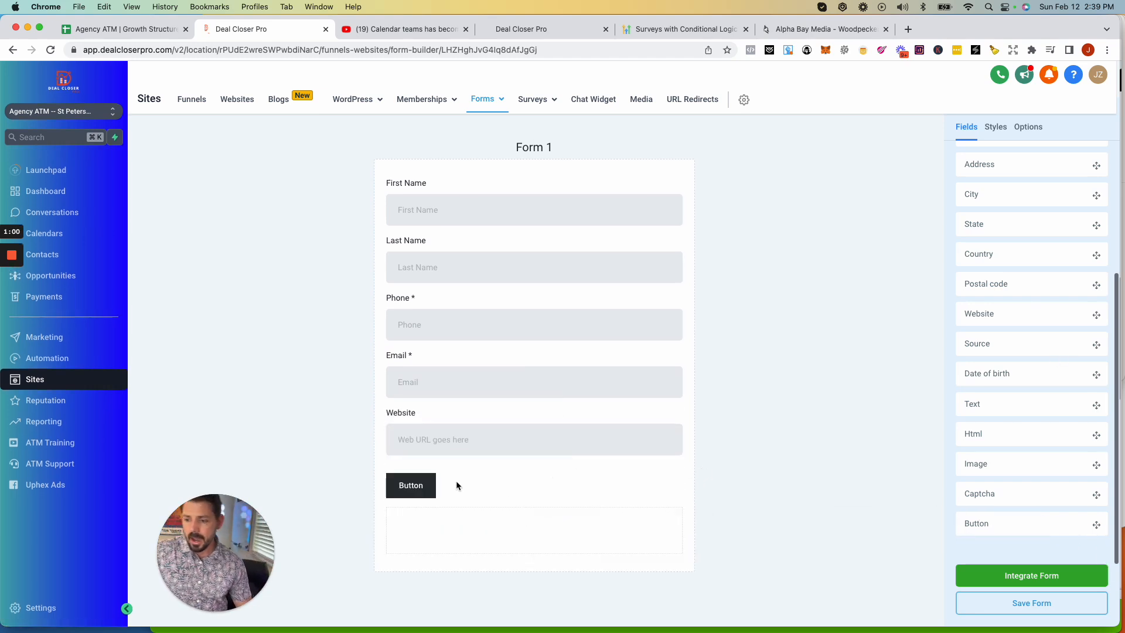
Change the form button's text to "Book Discovery Call"
left_click(396, 491)
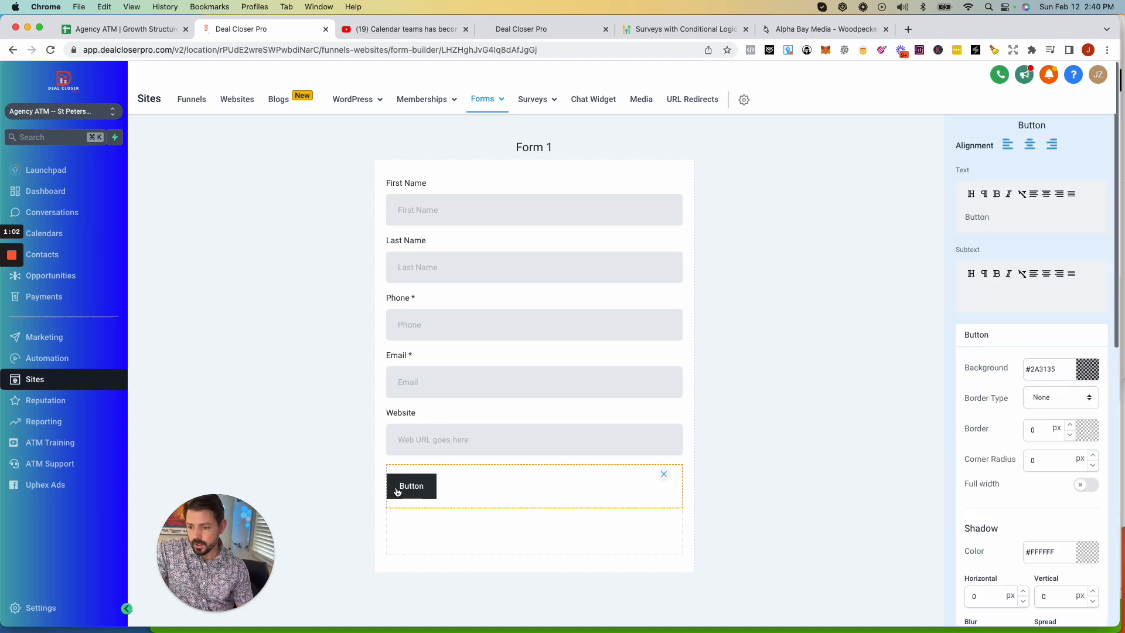
left_click_drag(1008, 217, 933, 215)
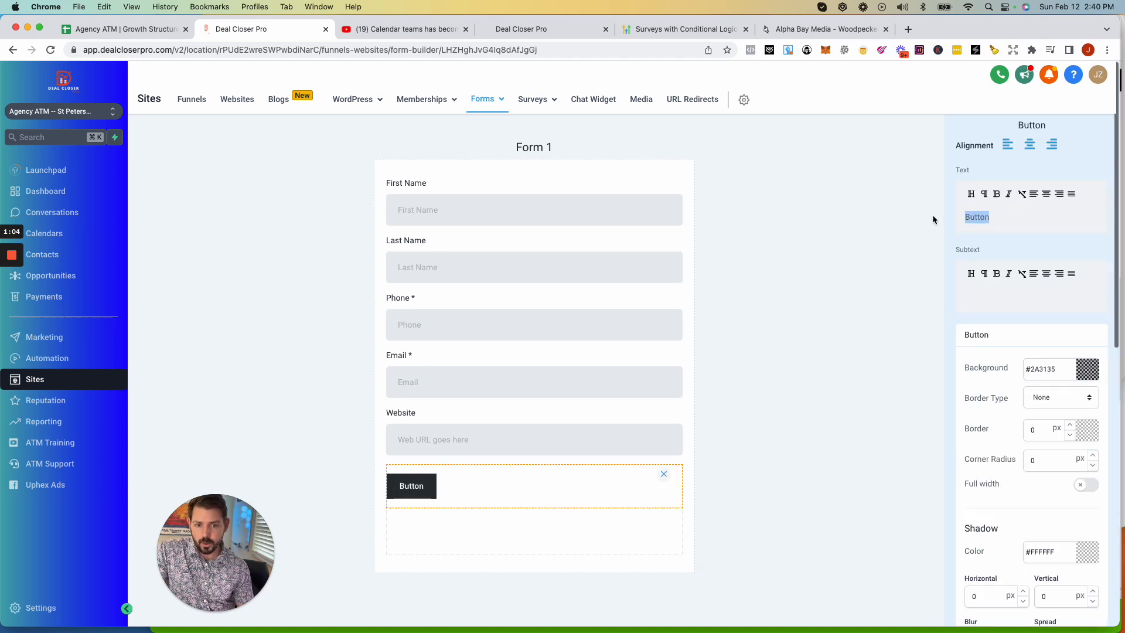
scroll(1006, 230, "up", 4)
left_click(423, 486)
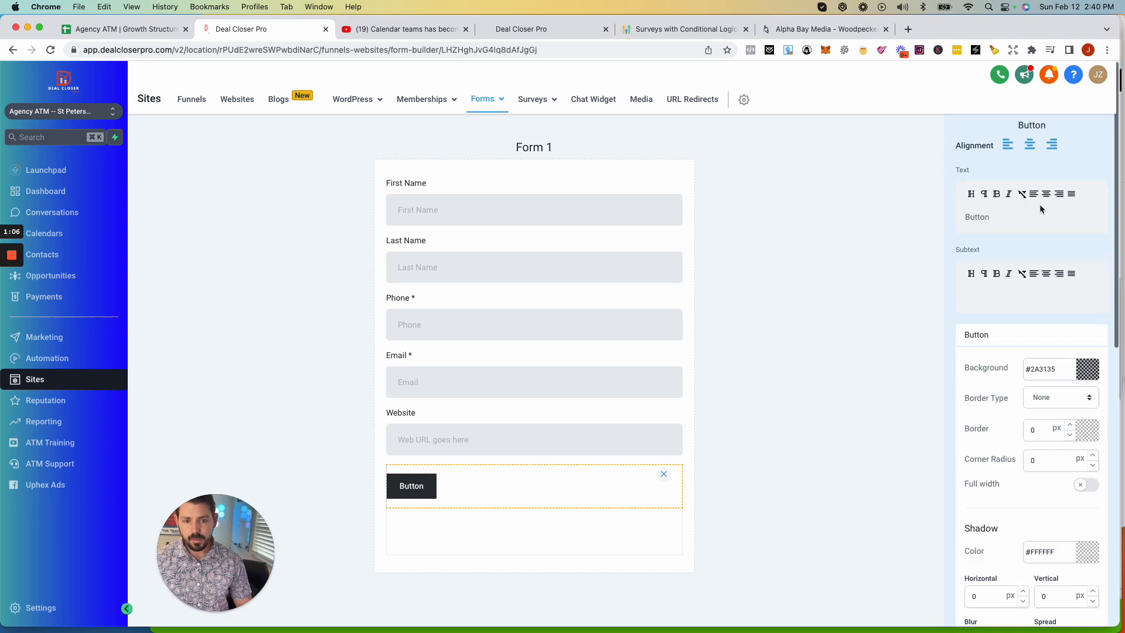
double_click(985, 216)
type("Book Discovery Call")
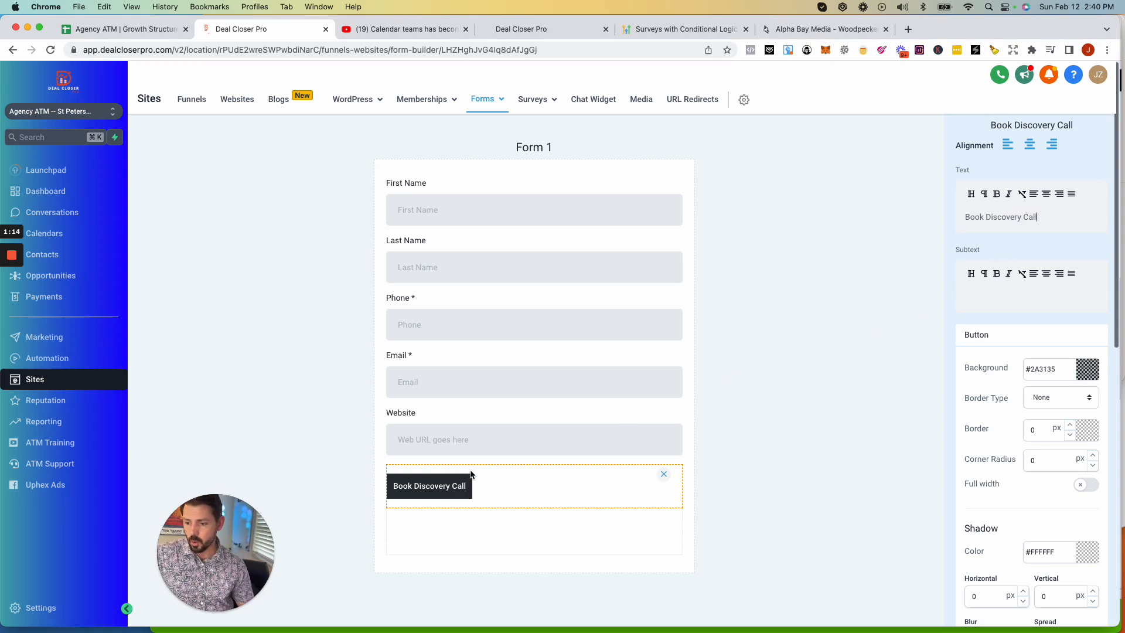
Set the Book Discovery Call button's background to blue #1E90D2 and make it full width
left_click(1088, 369)
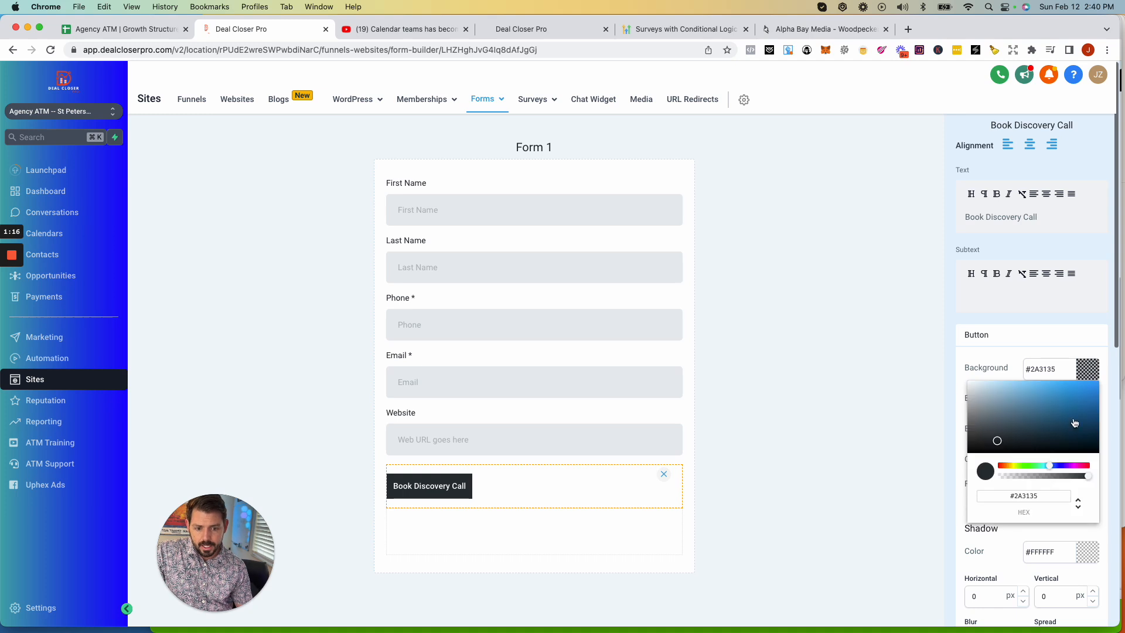
left_click(1083, 396)
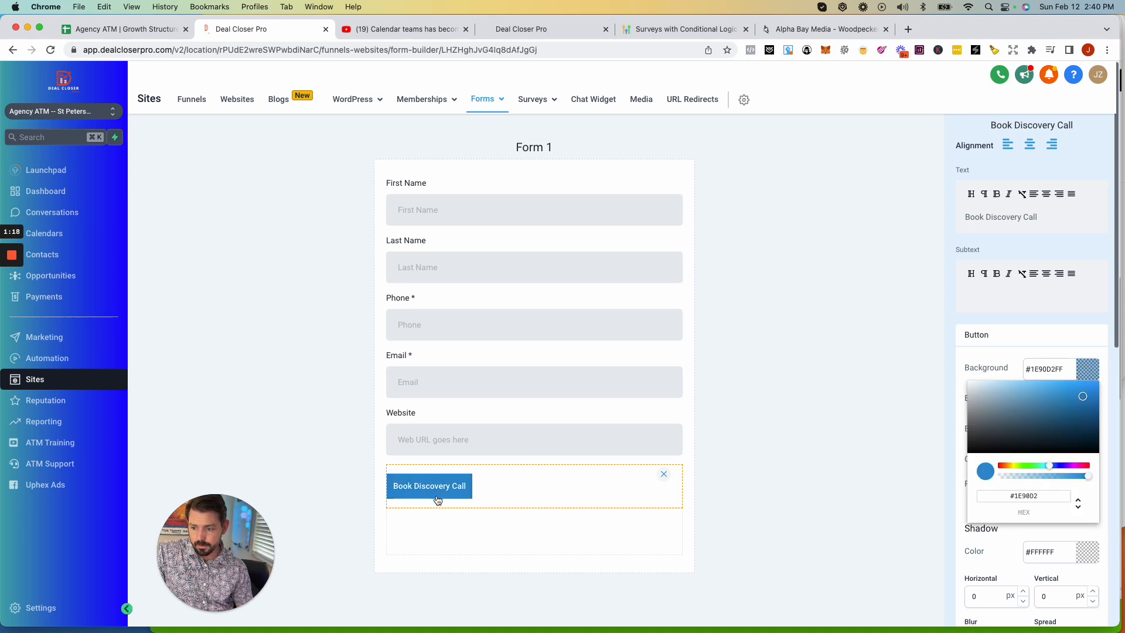
left_click(948, 407)
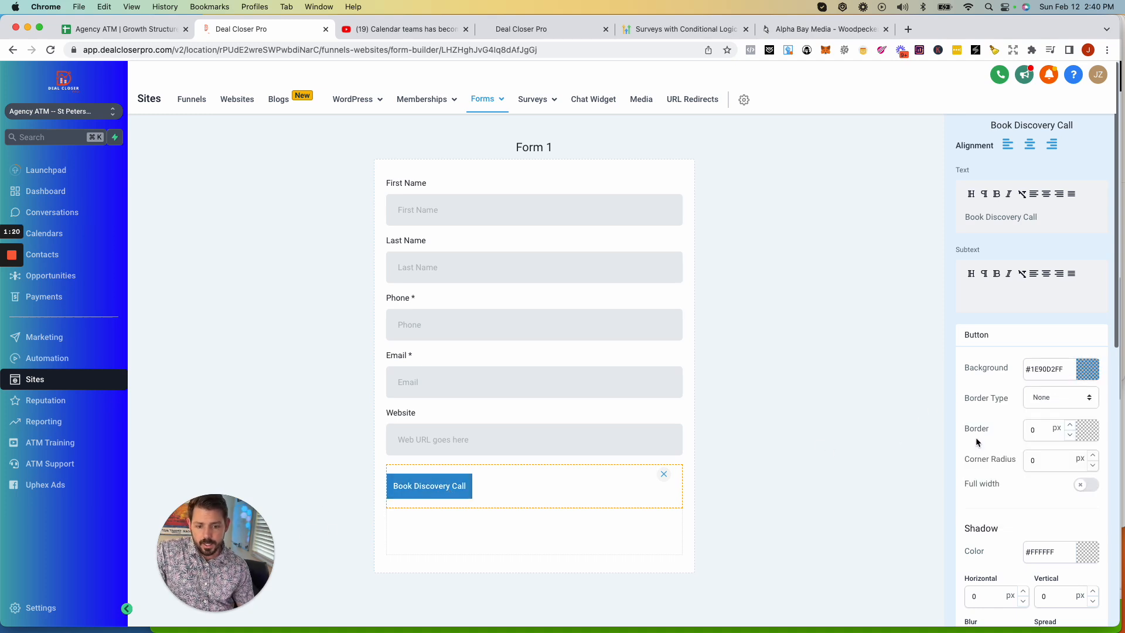
scroll(975, 438, "down", 3)
left_click(1086, 322)
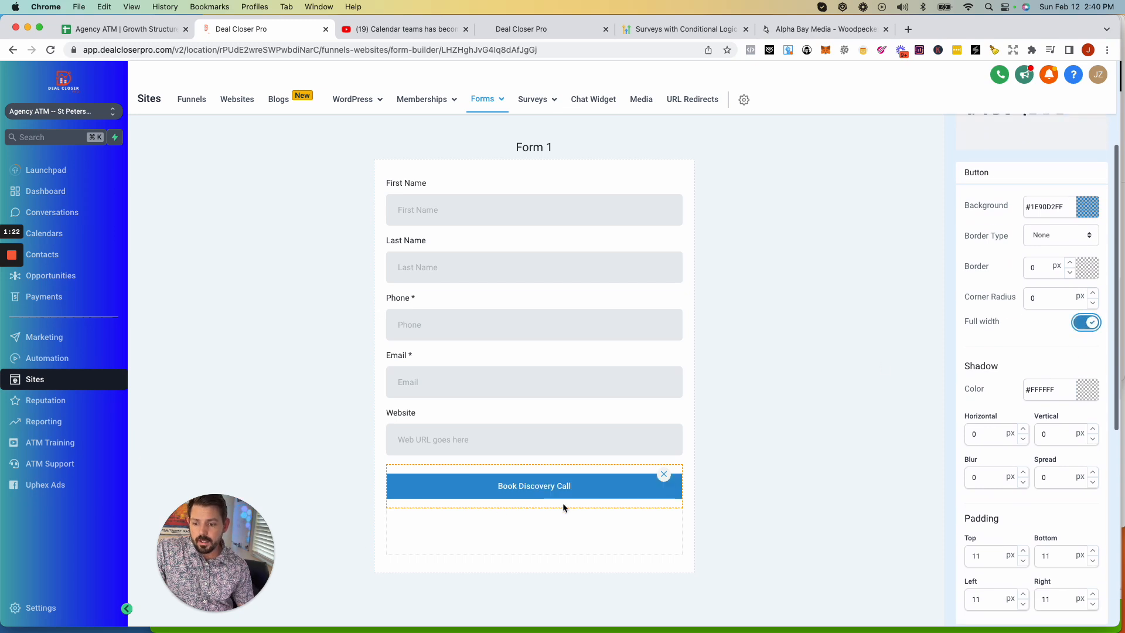
scroll(1033, 381, "up", 3)
scroll(1035, 385, "down", 4)
scroll(1030, 388, "down", 4)
scroll(1004, 346, "down", 3)
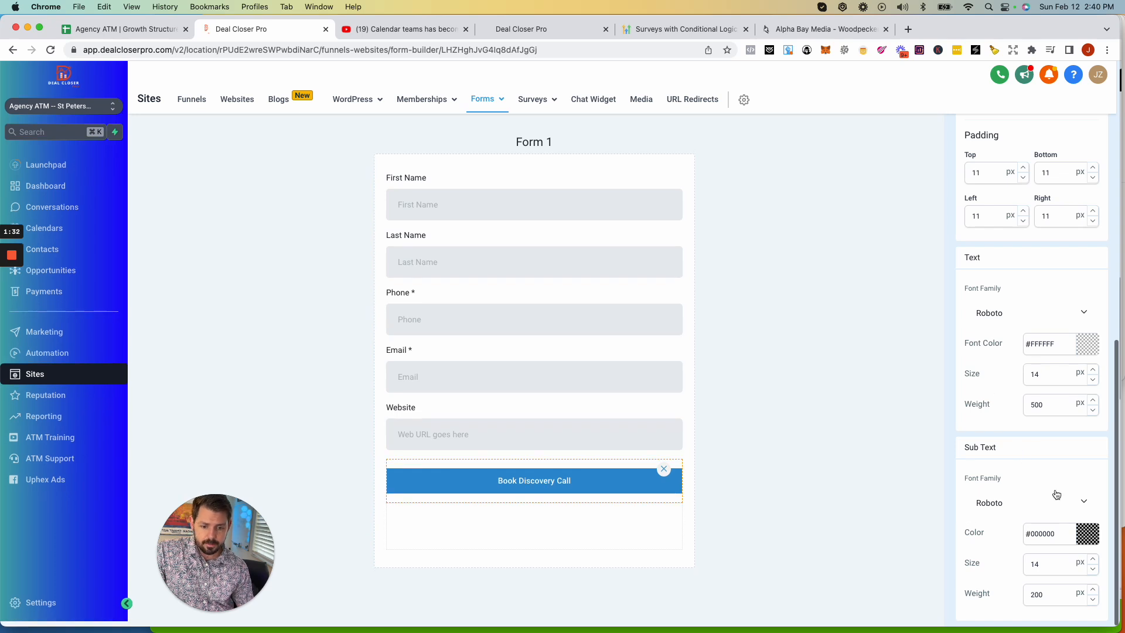
scroll(1020, 484, "up", 10)
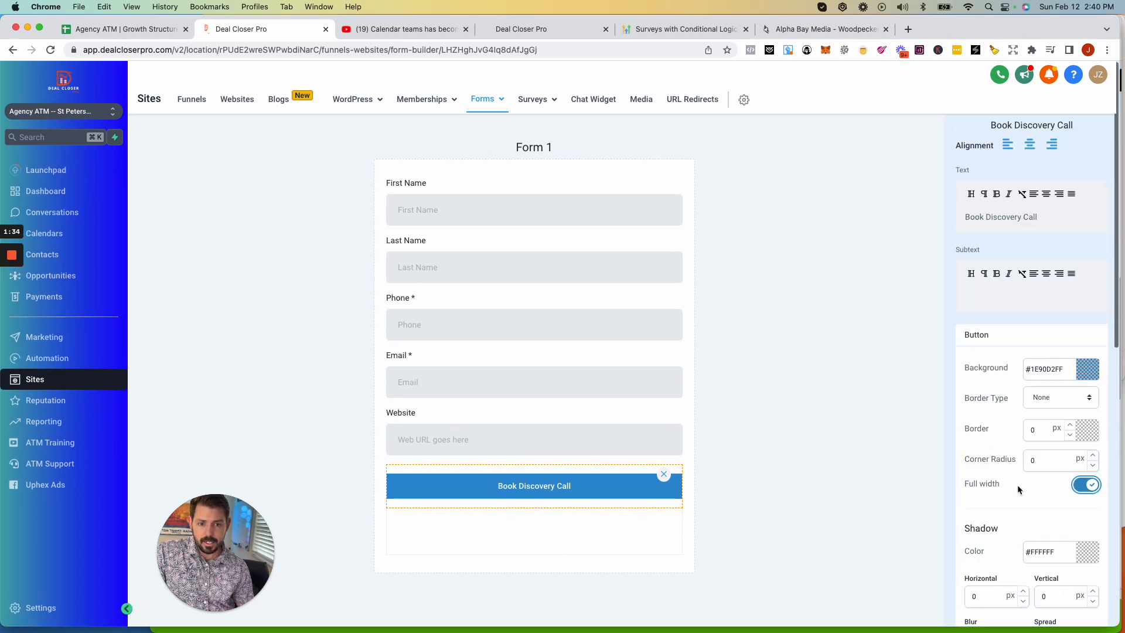
left_click(903, 181)
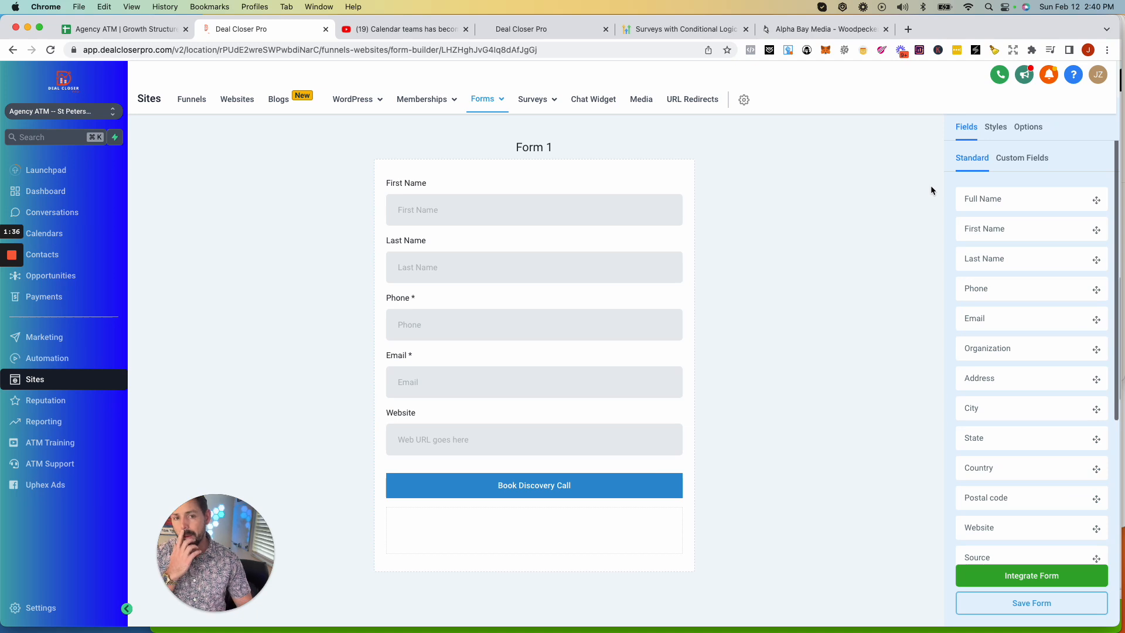
Enable the Inline Forms layout in the form's styles so fields sit side by side
left_click(1001, 134)
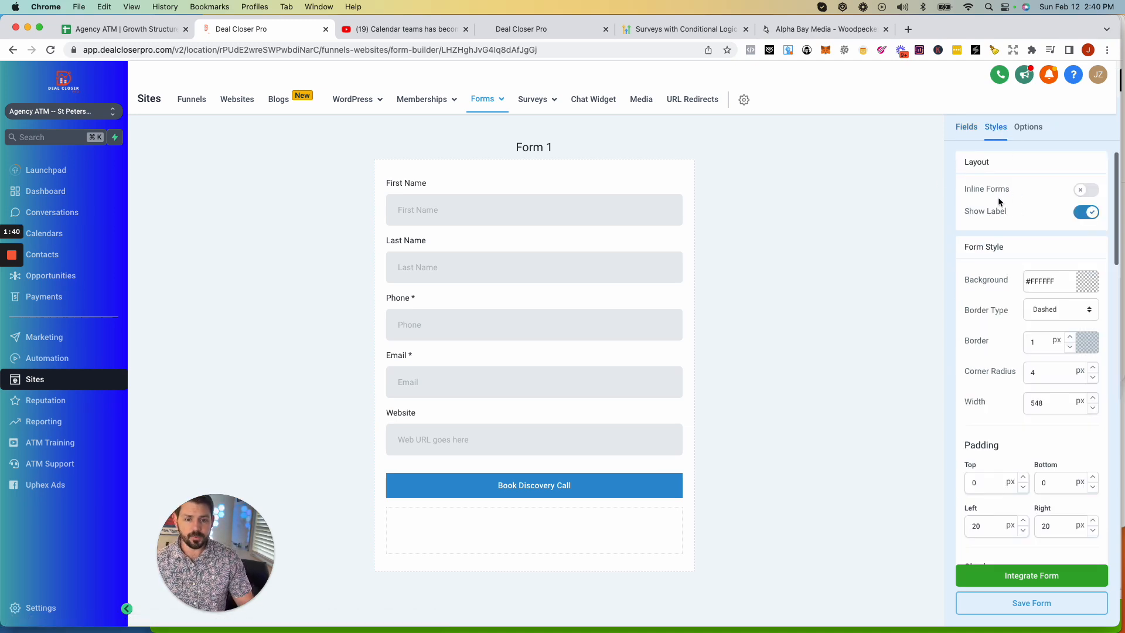
left_click(1084, 191)
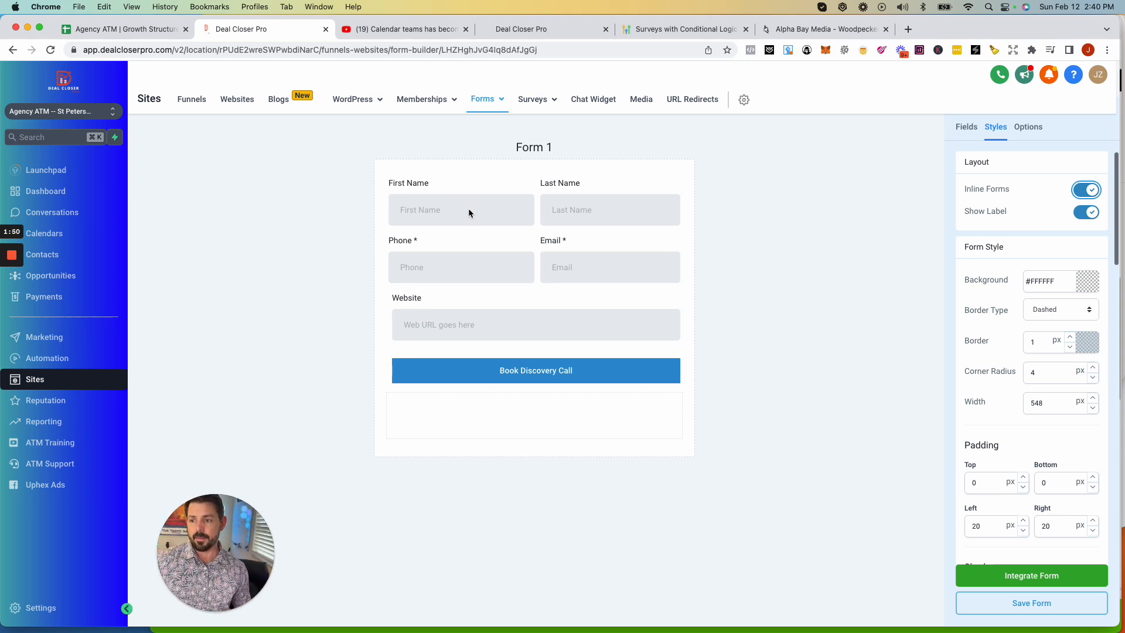
left_click(1089, 196)
left_click(1089, 196)
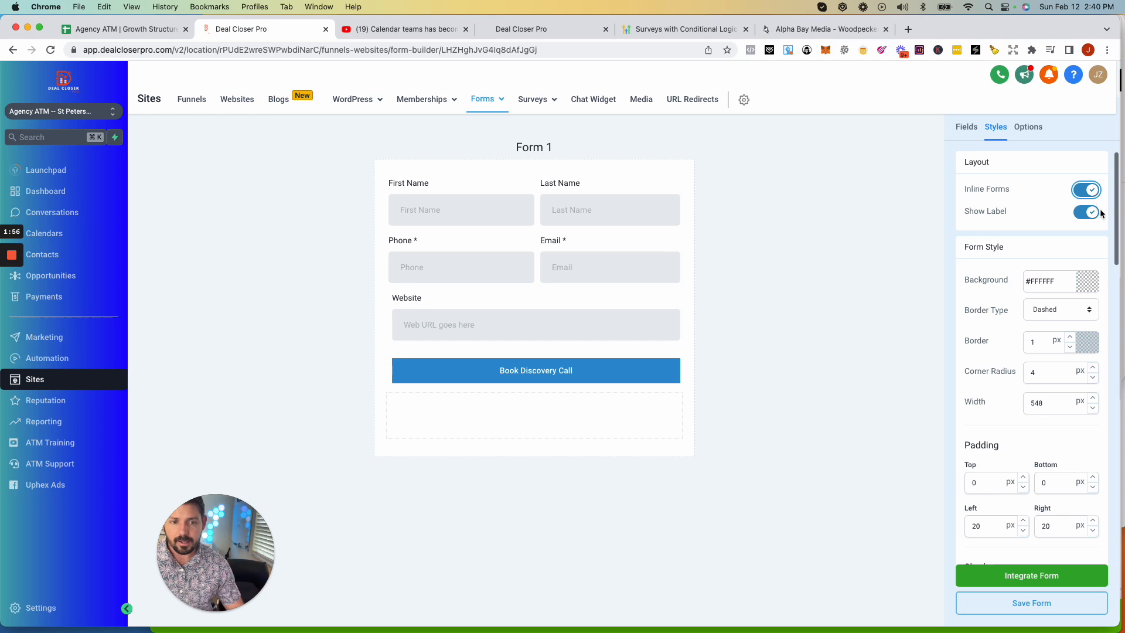
Toggle Show Label off and on to compare the form without and with field labels
left_click(1093, 213)
left_click(1090, 215)
left_click(1087, 215)
left_click(1087, 214)
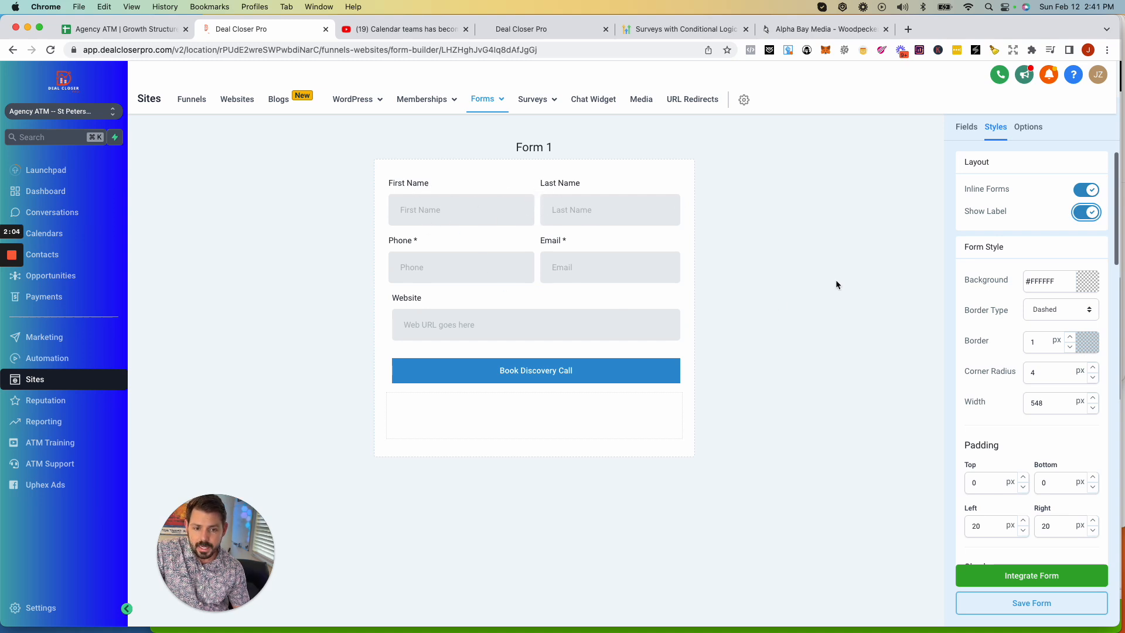
Make the form's white background fully transparent (#FFFFFF00)
scroll(1003, 255, "down", 1)
scroll(1003, 254, "up", 1)
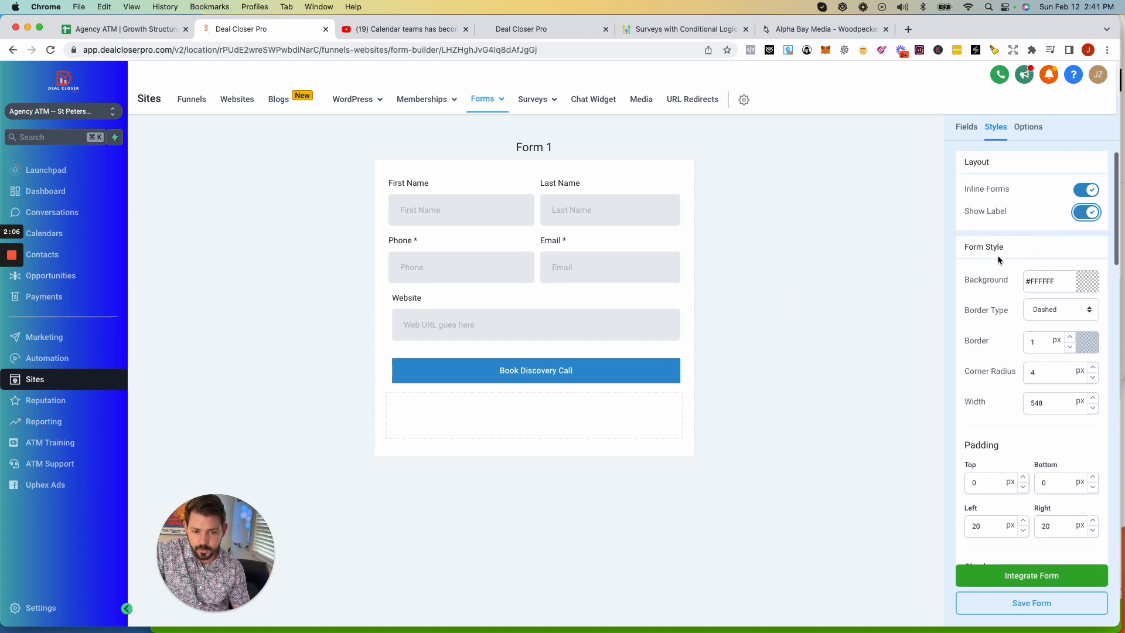
left_click(1089, 286)
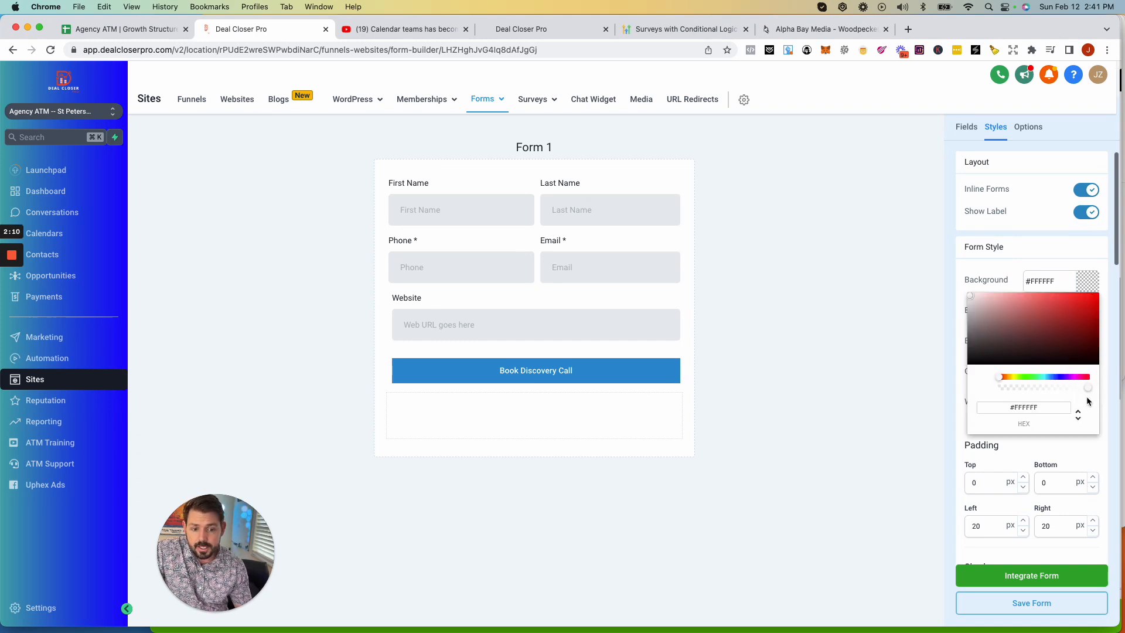
left_click_drag(1088, 388, 986, 390)
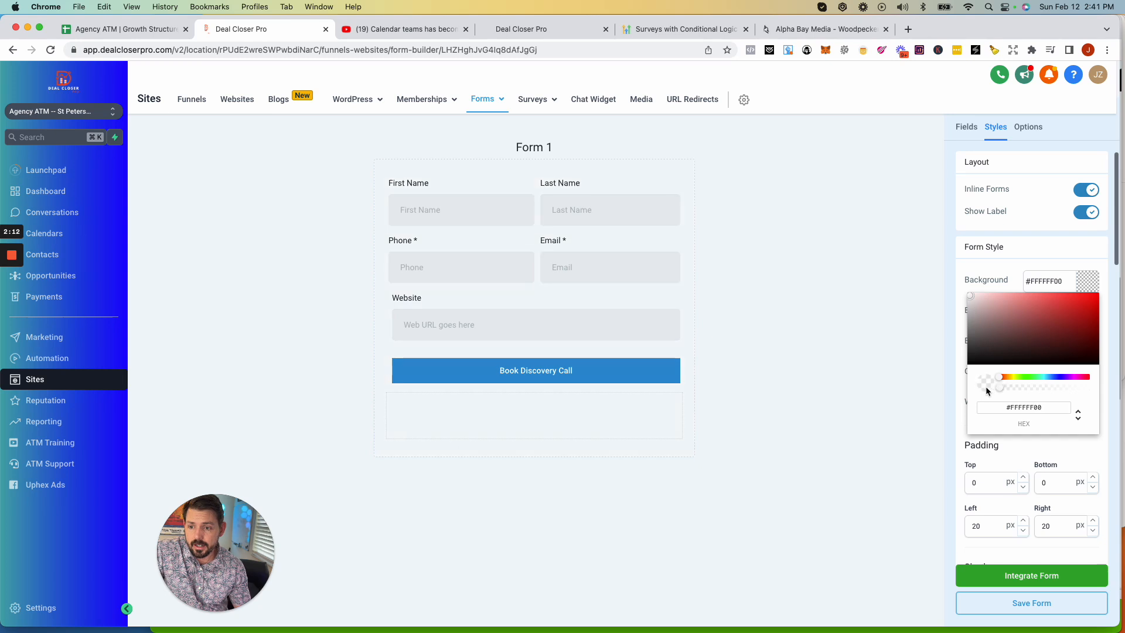
left_click(952, 391)
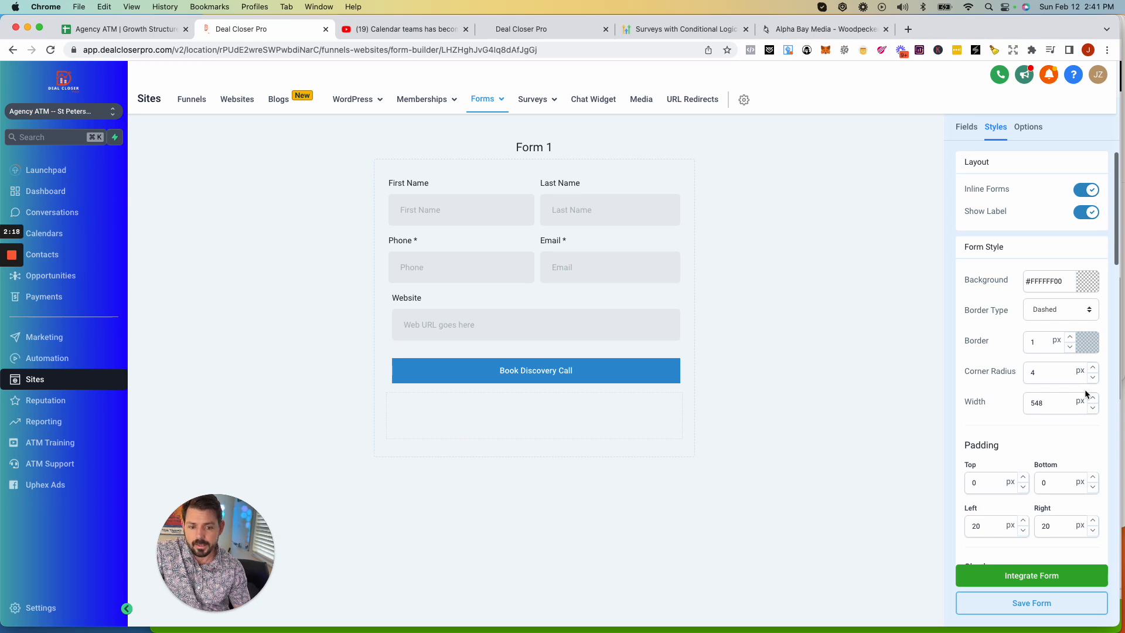
Restore the form's white background to full opacity (#FFFFFFFF)
scroll(1028, 311, "down", 2)
scroll(1028, 312, "up", 2)
left_click(1086, 283)
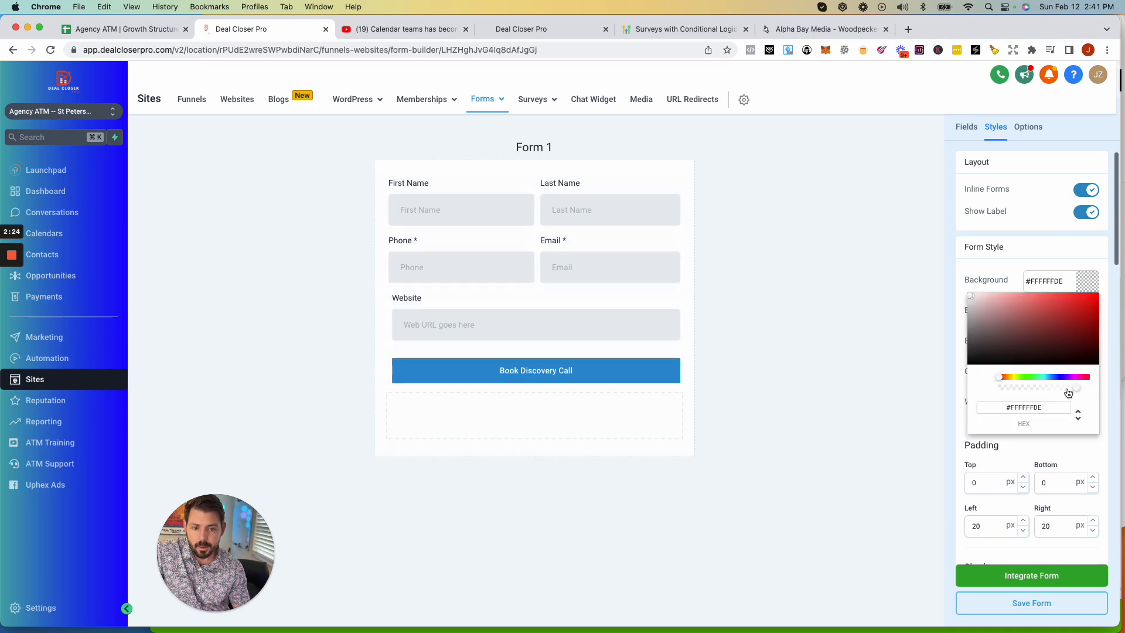
left_click_drag(1000, 388, 1104, 399)
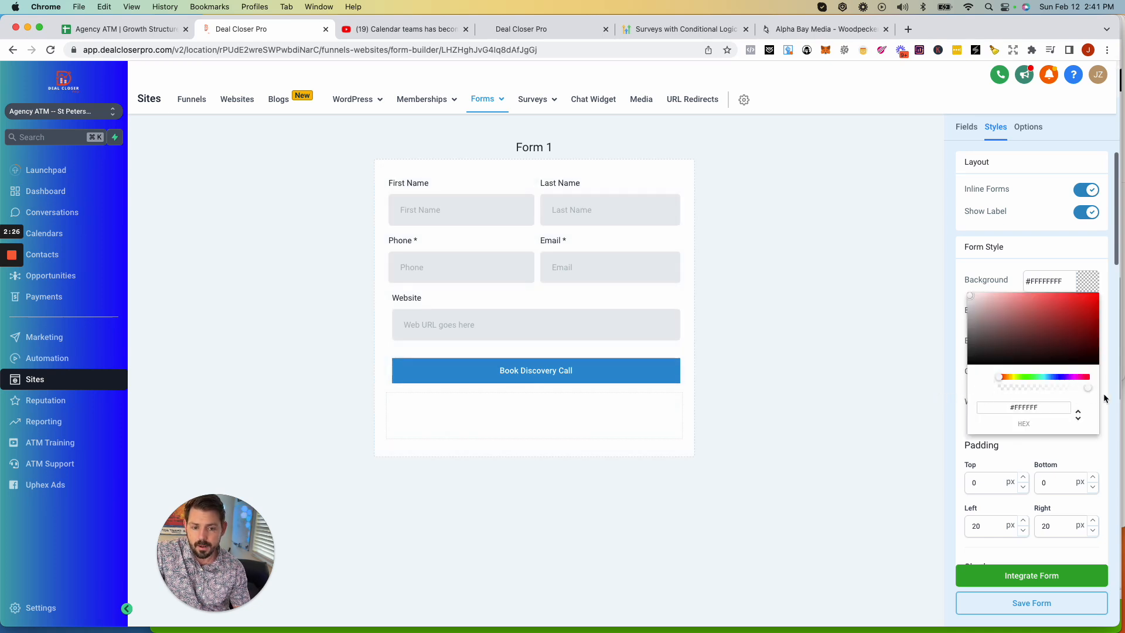
left_click(1105, 399)
Set the form's background color to red #FC1010 and reduce its opacity to fully transparent
left_click(1087, 282)
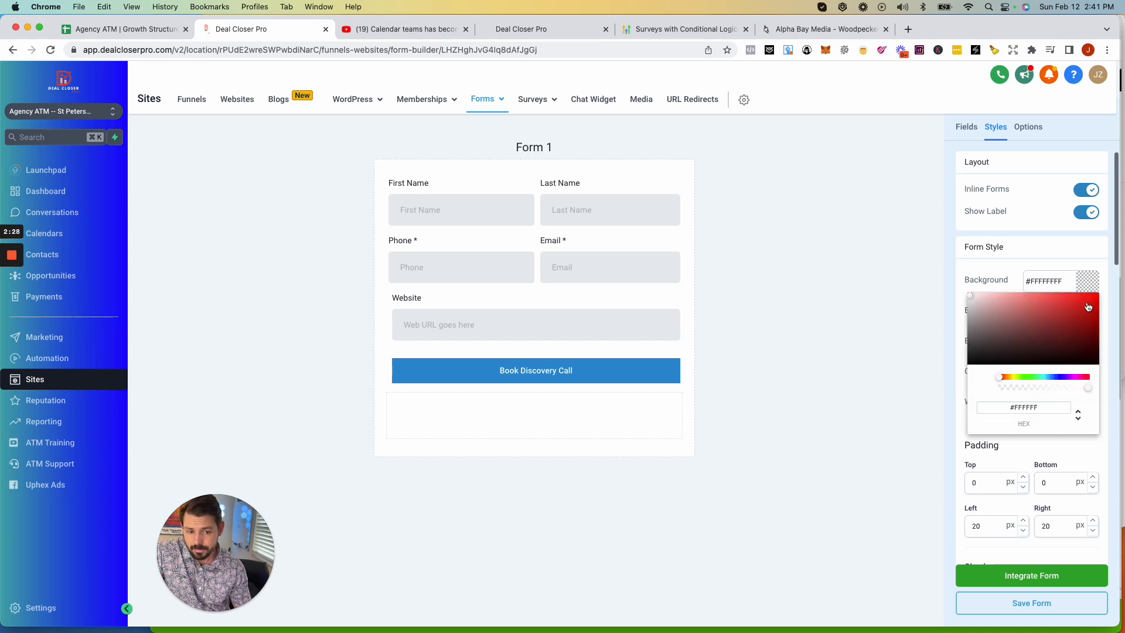
left_click(1093, 297)
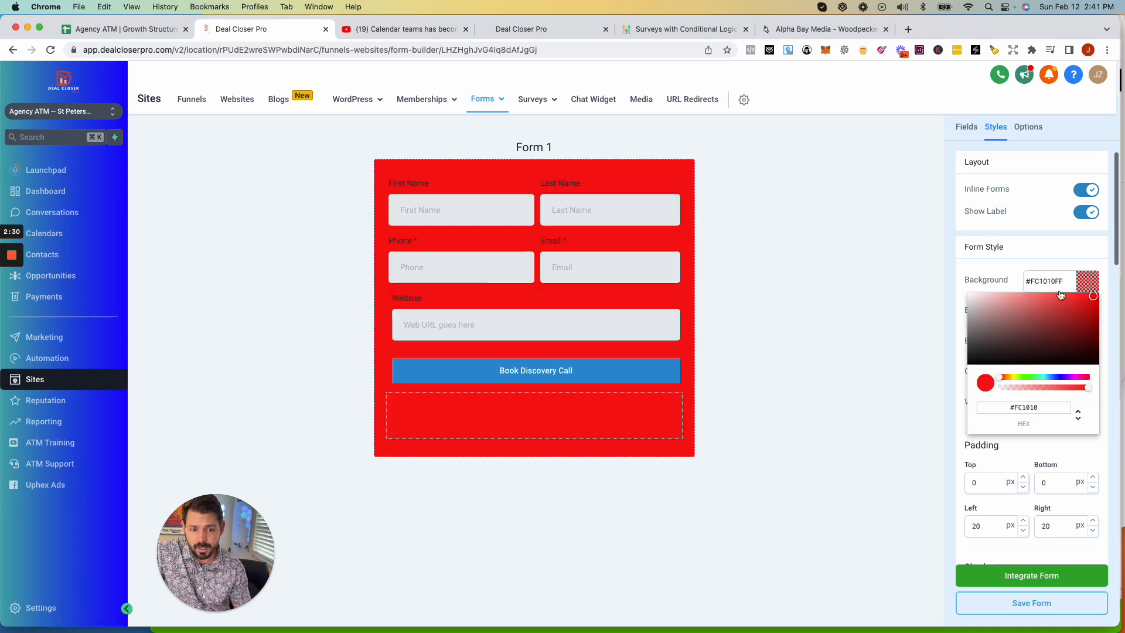
left_click(1089, 288)
left_click(1089, 289)
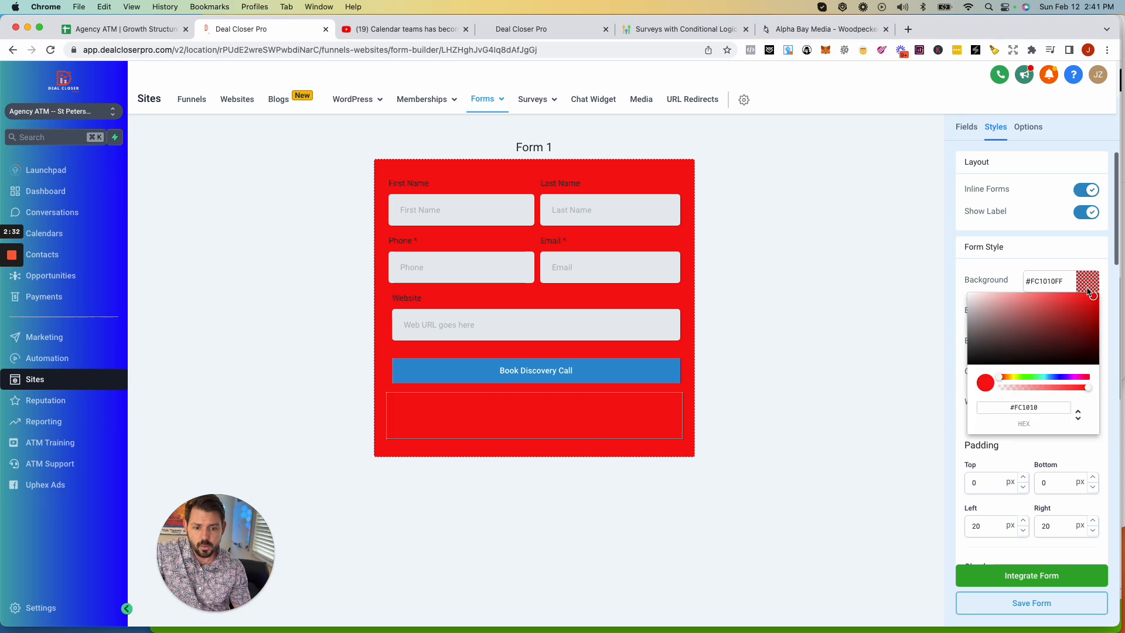
left_click_drag(1088, 388, 953, 388)
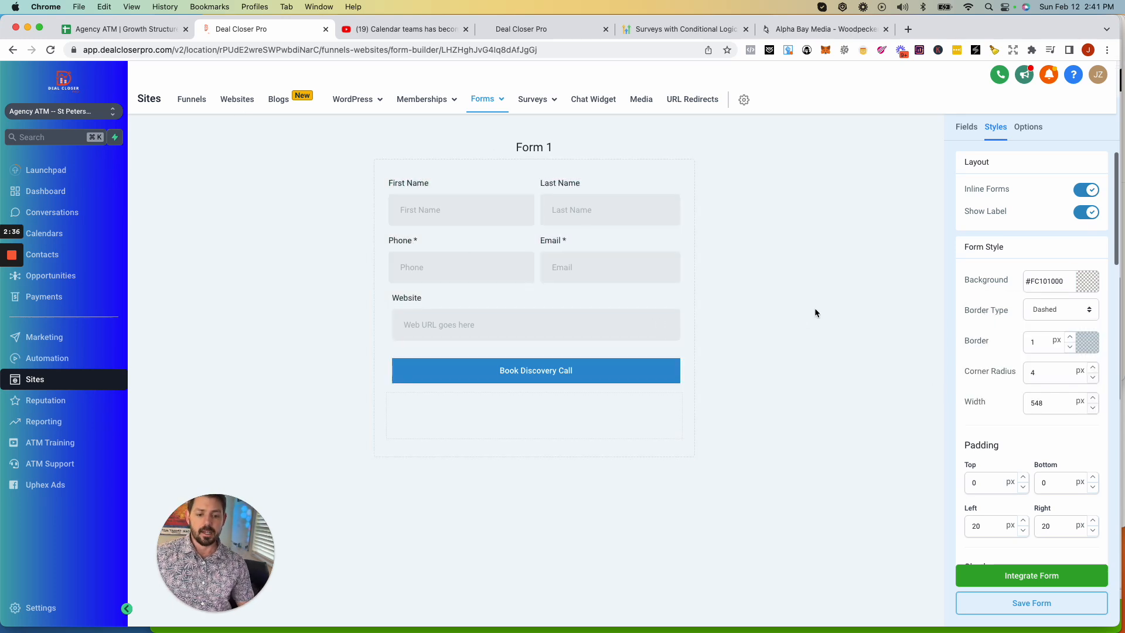
Review the form's style settings and toggle Agency Branding on and off to preview the agency logo
scroll(1008, 323, "down", 5)
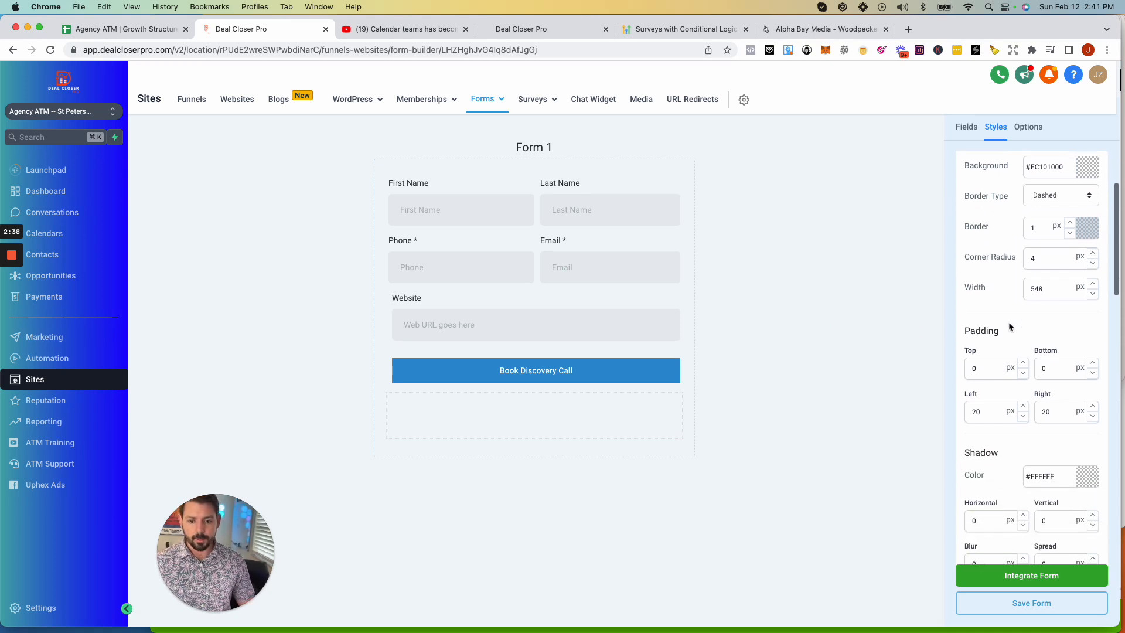
scroll(1006, 322, "down", 10)
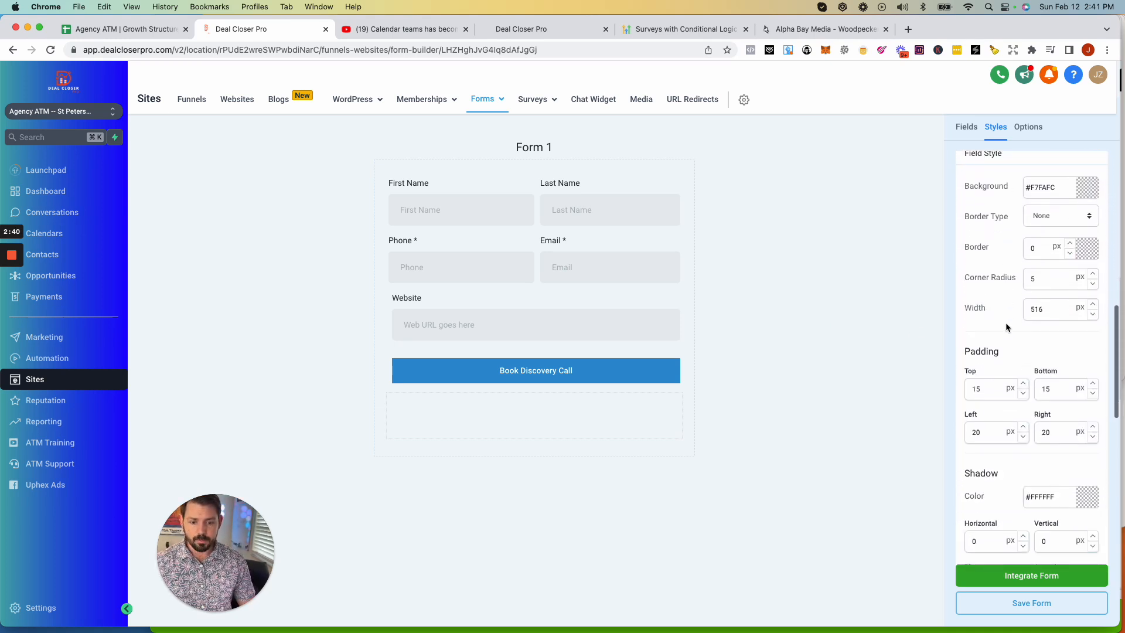
scroll(1006, 327, "down", 1)
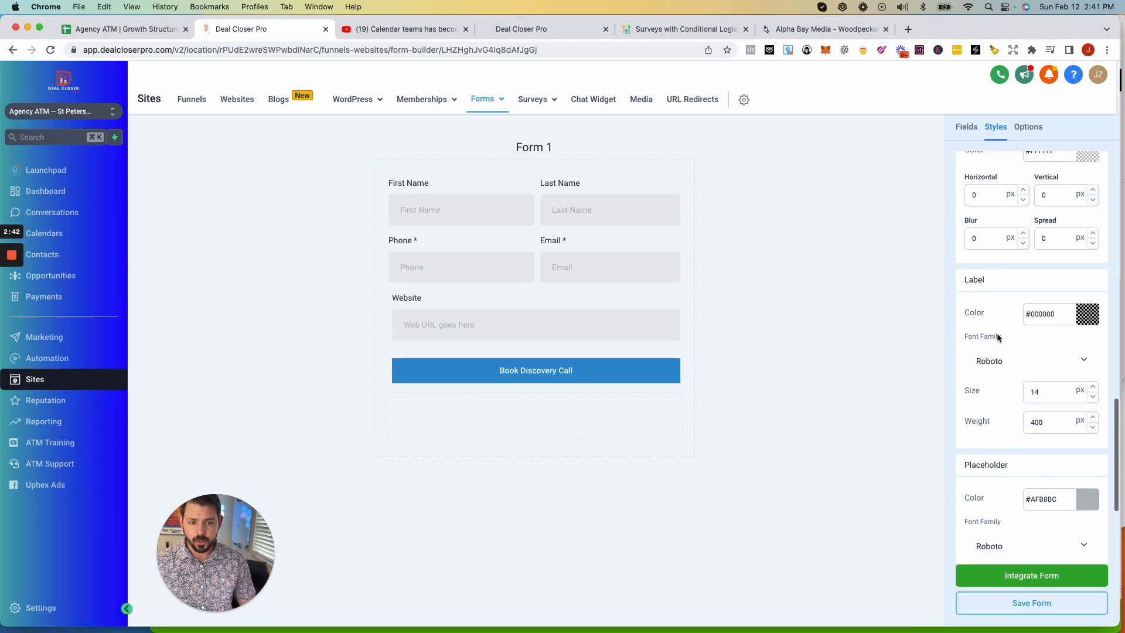
scroll(999, 335, "down", 10)
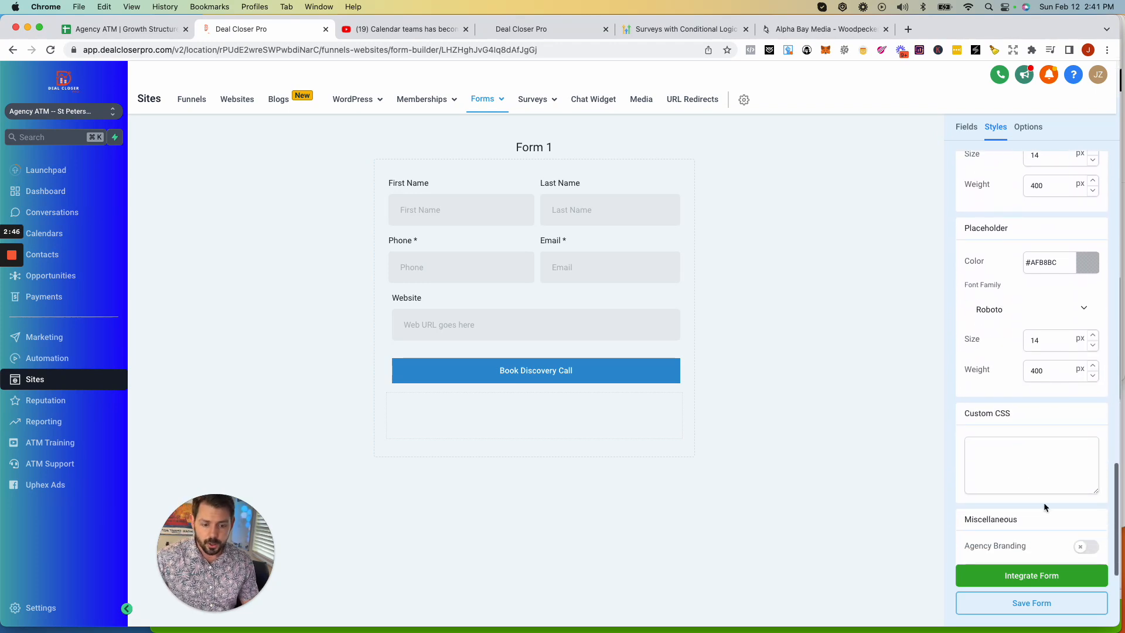
left_click(1082, 547)
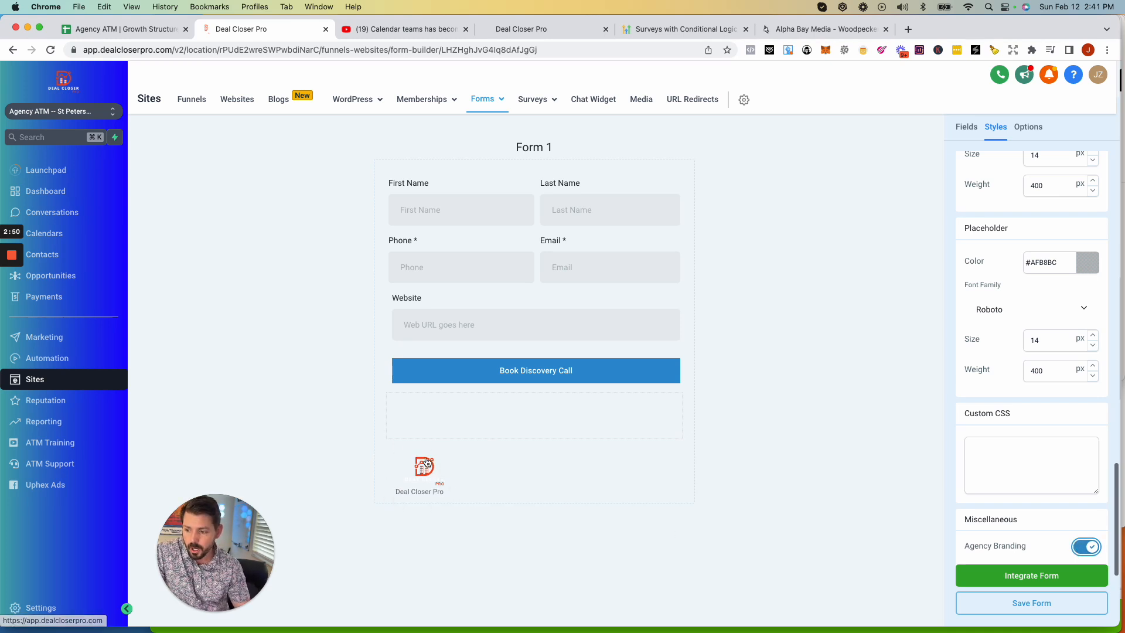
left_click(1084, 547)
scroll(1026, 463, "up", 15)
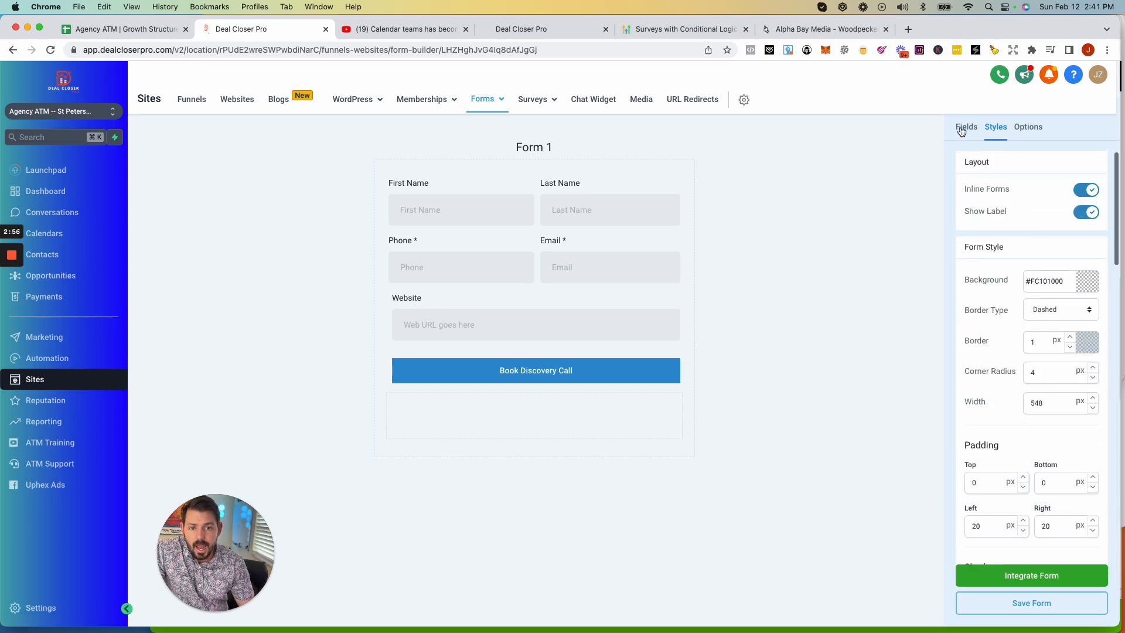
Rename the form as "Calendar Booking Form" in its options
left_click(1029, 127)
left_click_drag(1013, 194, 968, 194)
type("Ca")
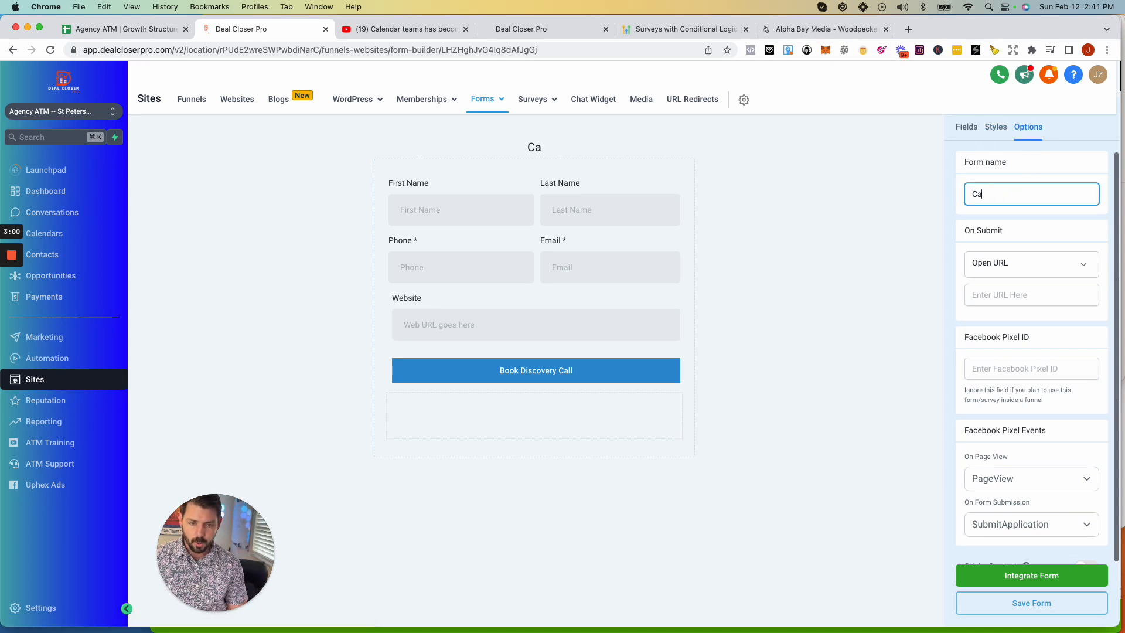
type("lendar Booking")
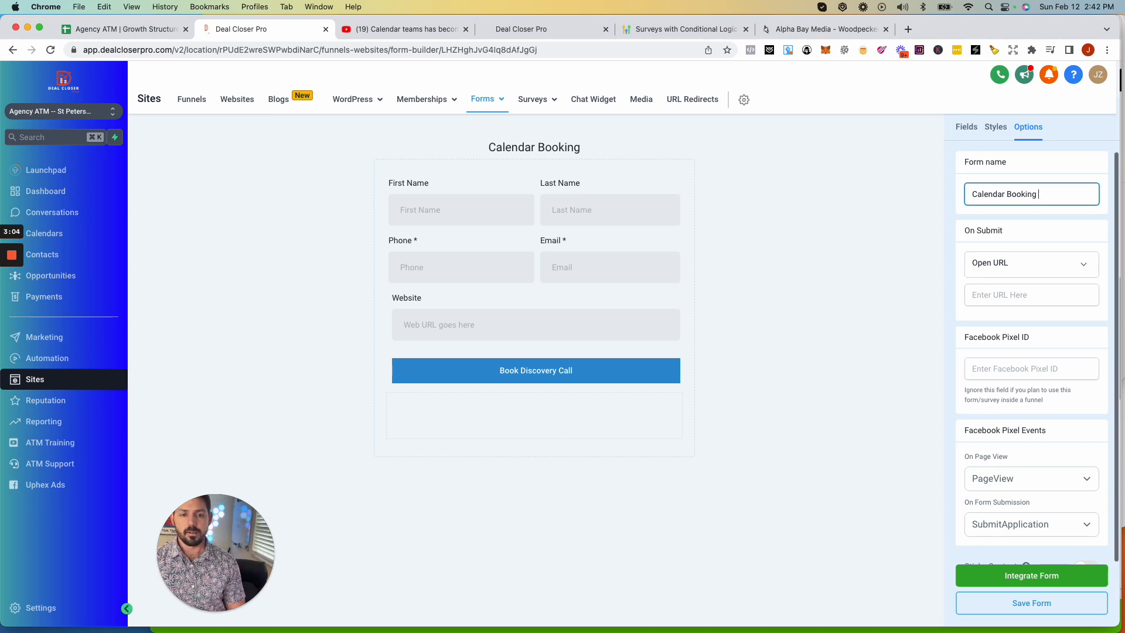
type(" Form")
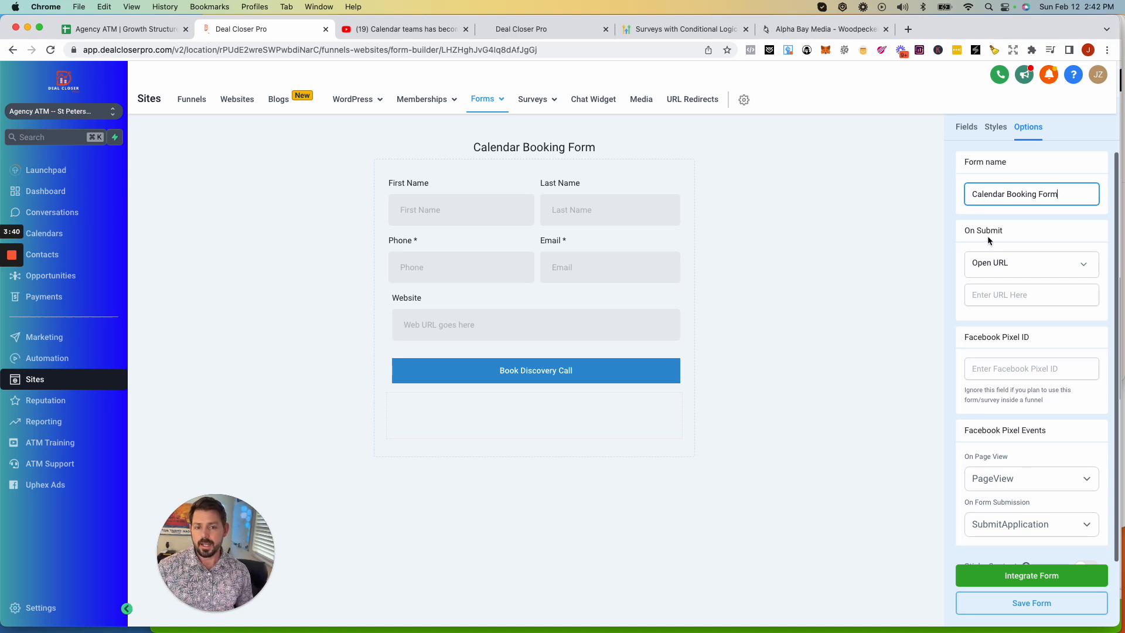
Look over the On Submit URL and Facebook Pixel ID options, leaving them empty, and enable Sticky Contact
left_click(996, 296)
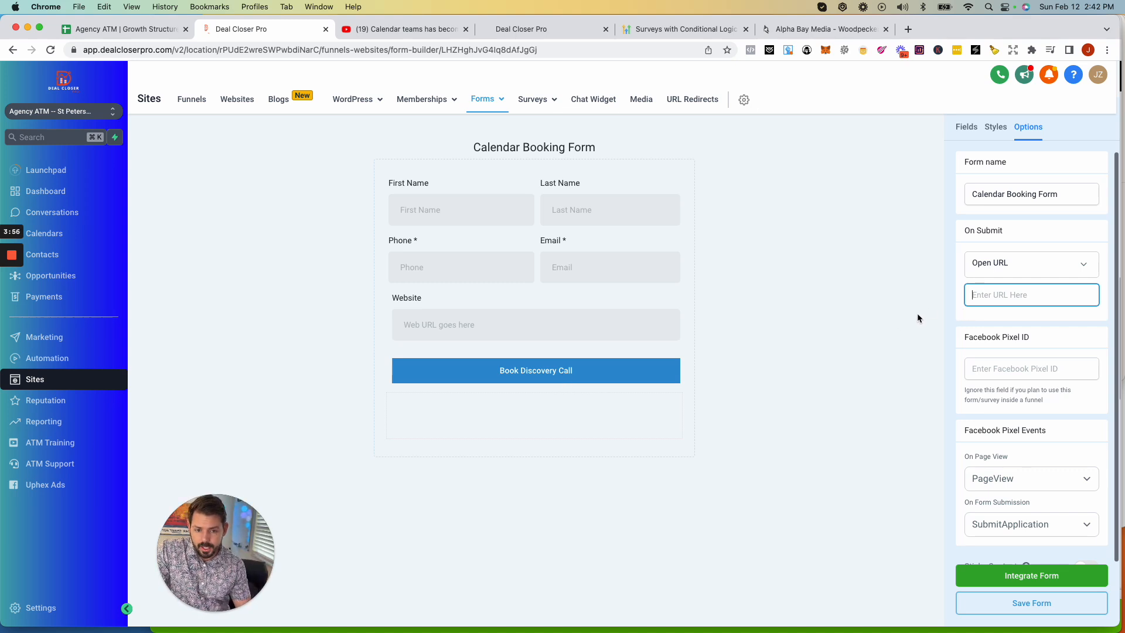
left_click(981, 369)
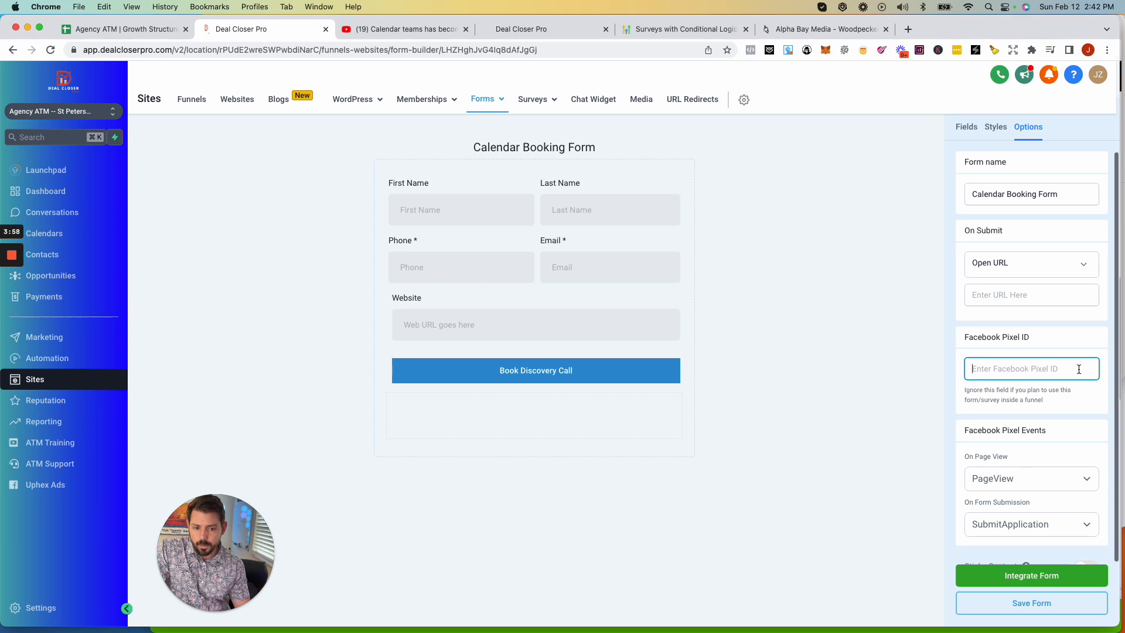
scroll(1053, 370, "down", 1)
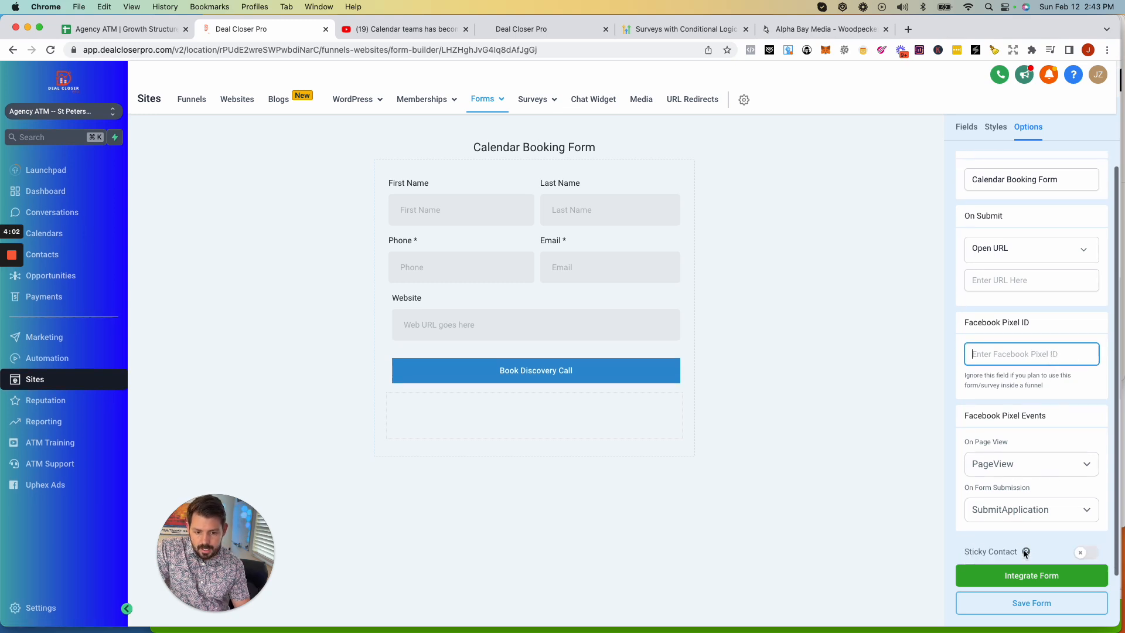
left_click(1083, 553)
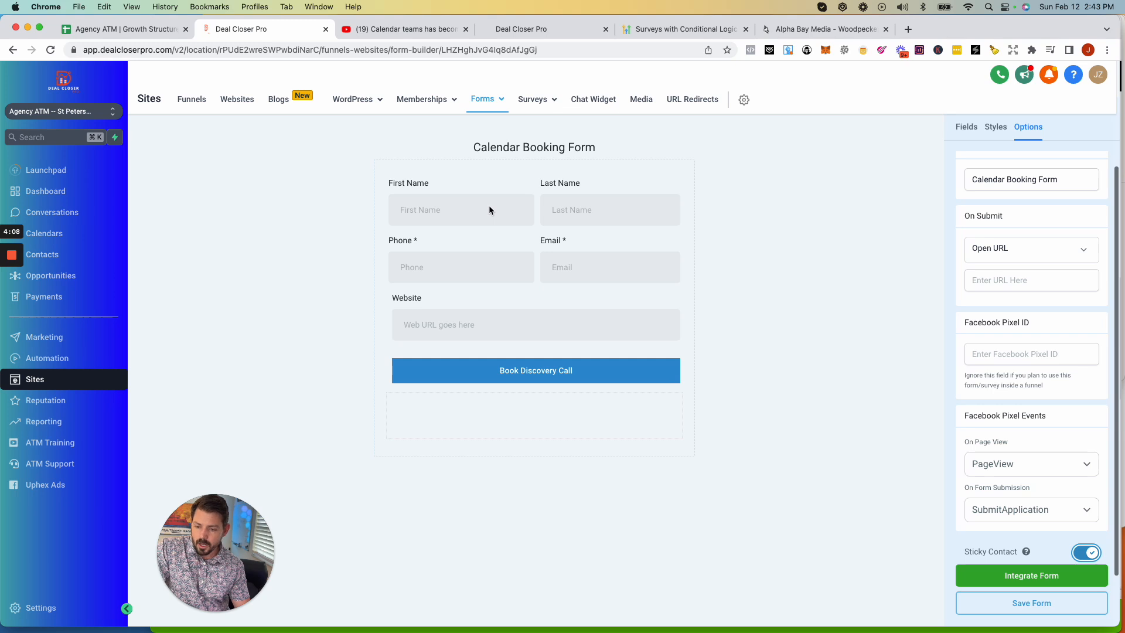
scroll(950, 404, "up", 1)
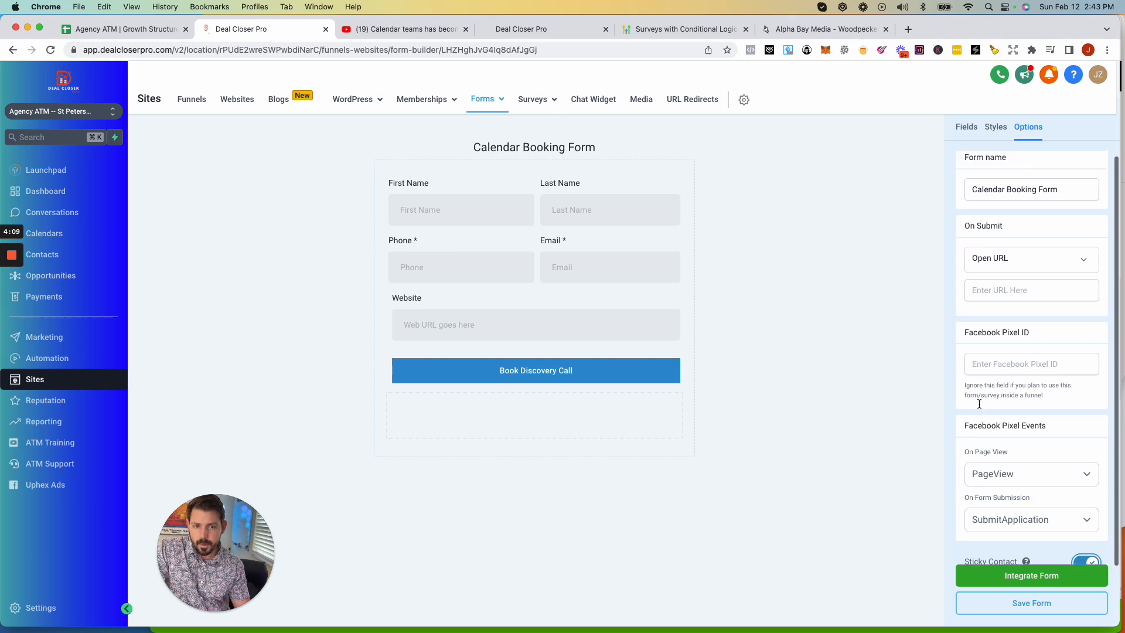
Start a new custom field, preview the Multi Line and Text Box List types, and choose Single Line
left_click(961, 130)
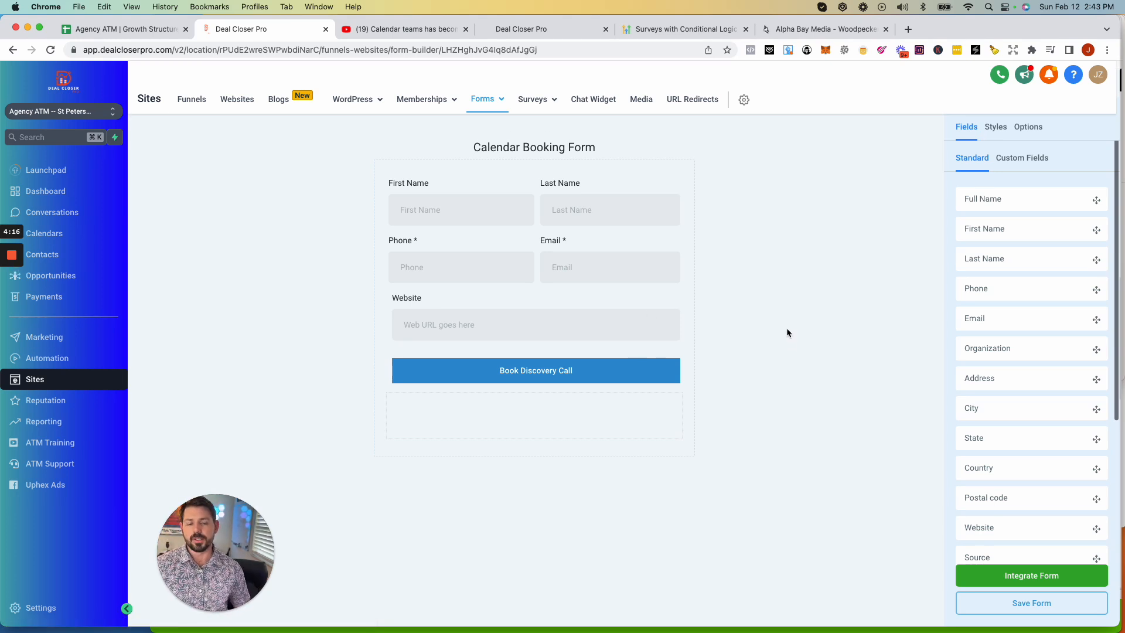
left_click(1027, 159)
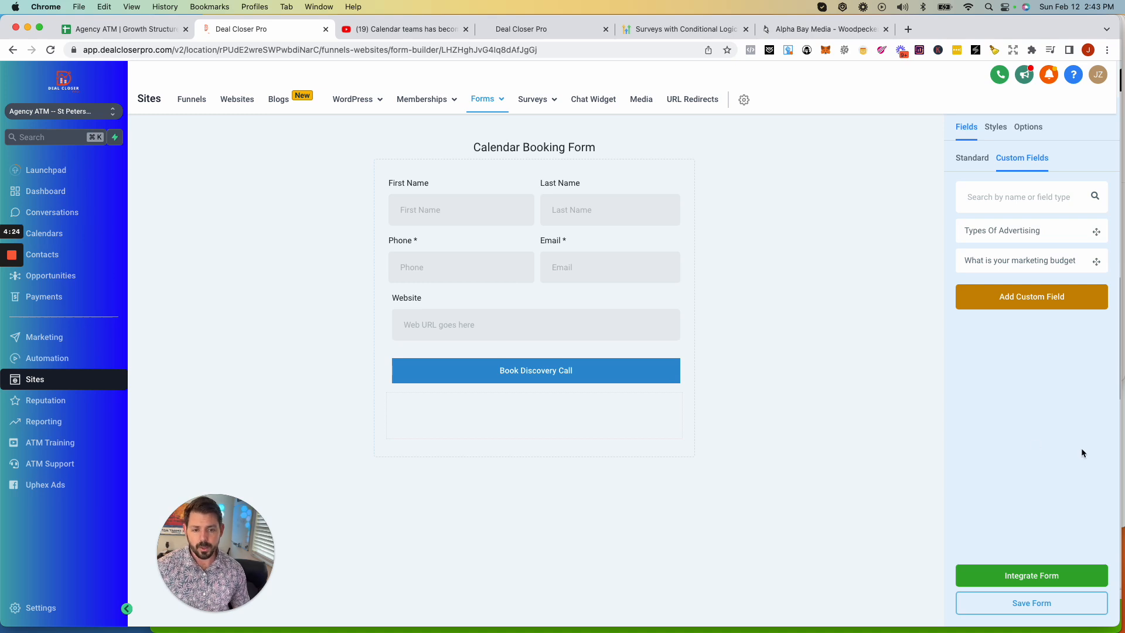
left_click(1023, 312)
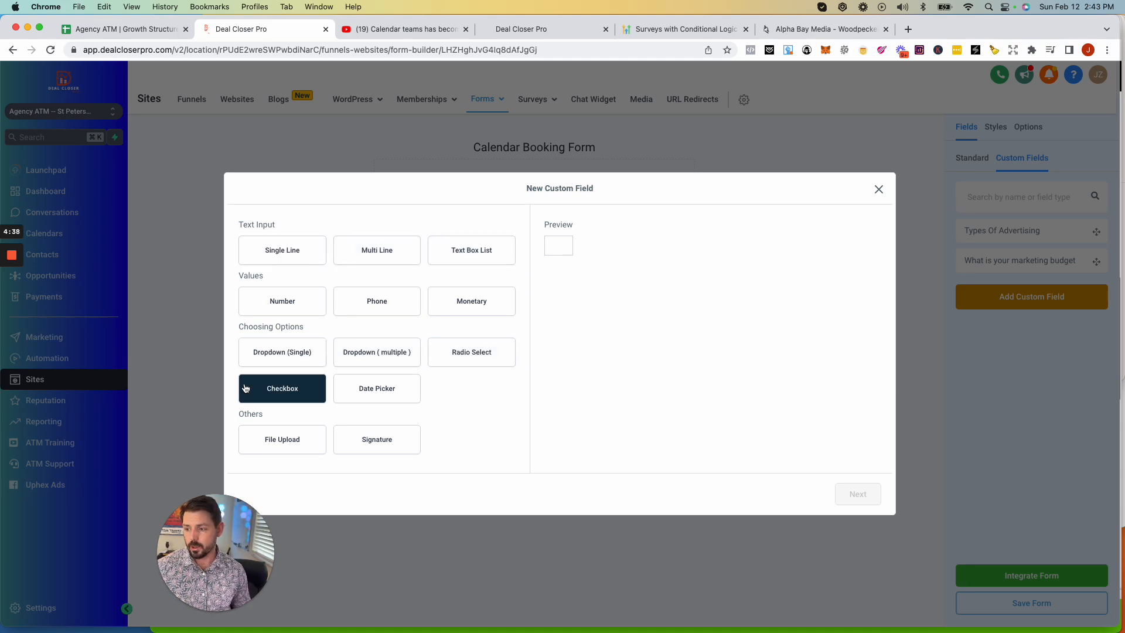
left_click(283, 250)
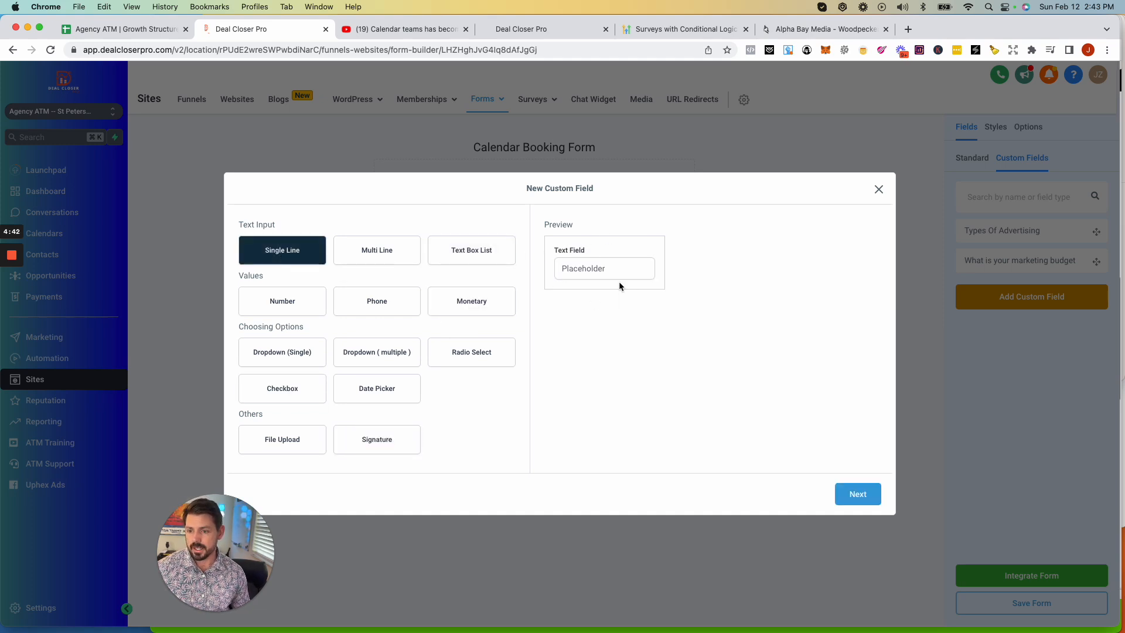
left_click(370, 258)
left_click(443, 258)
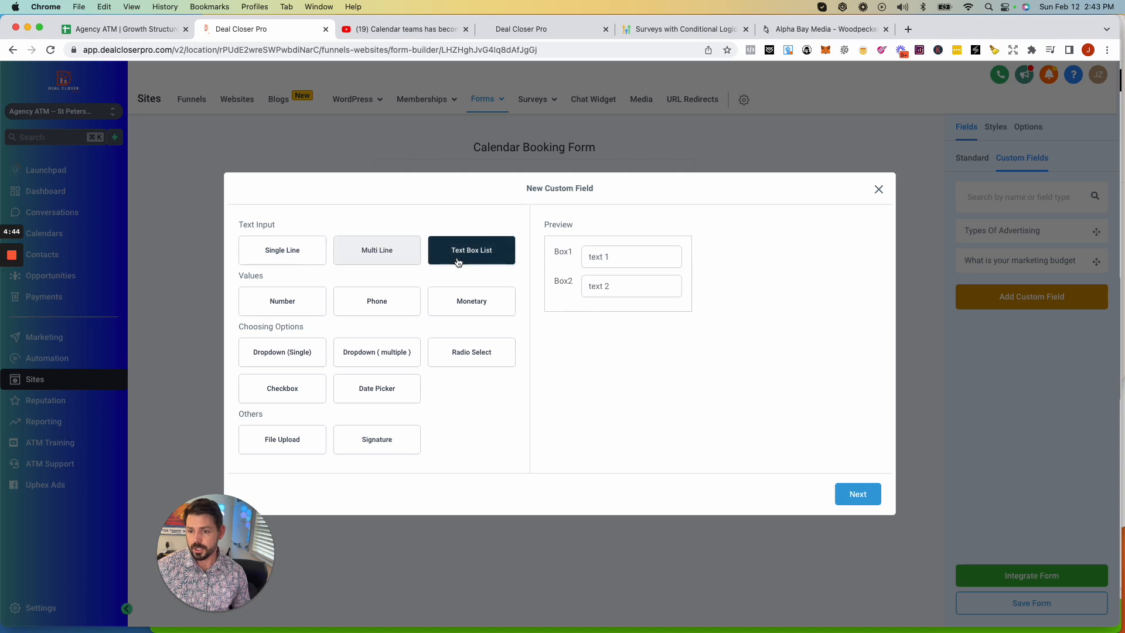
left_click(306, 259)
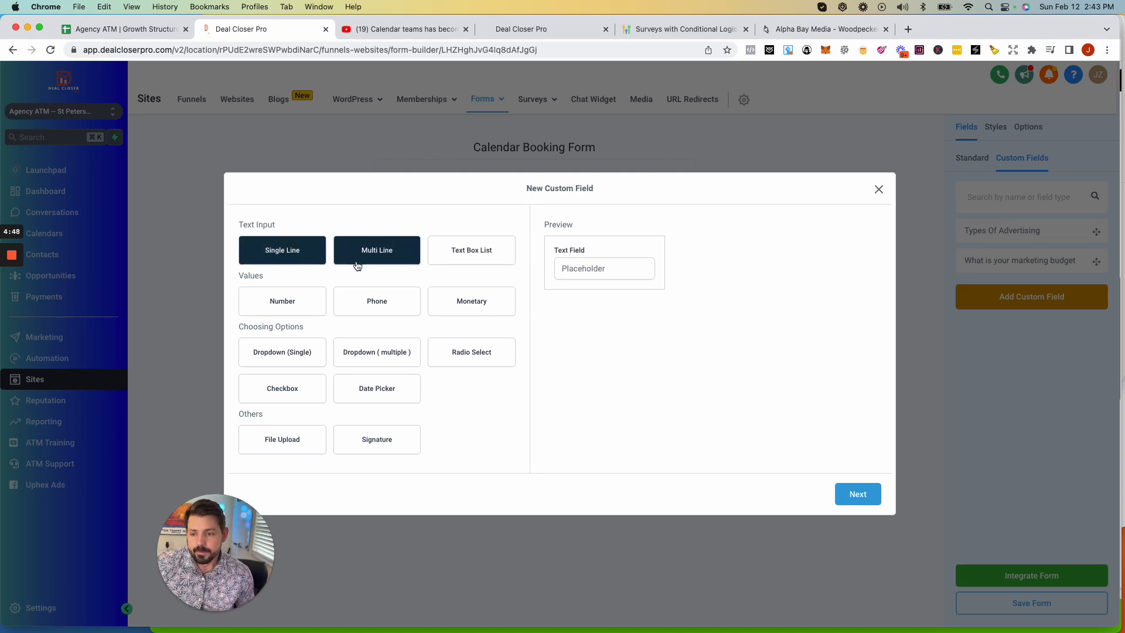
left_click(855, 496)
Name the single-line custom field "Have you done advertising for your business before?"
left_click(357, 314)
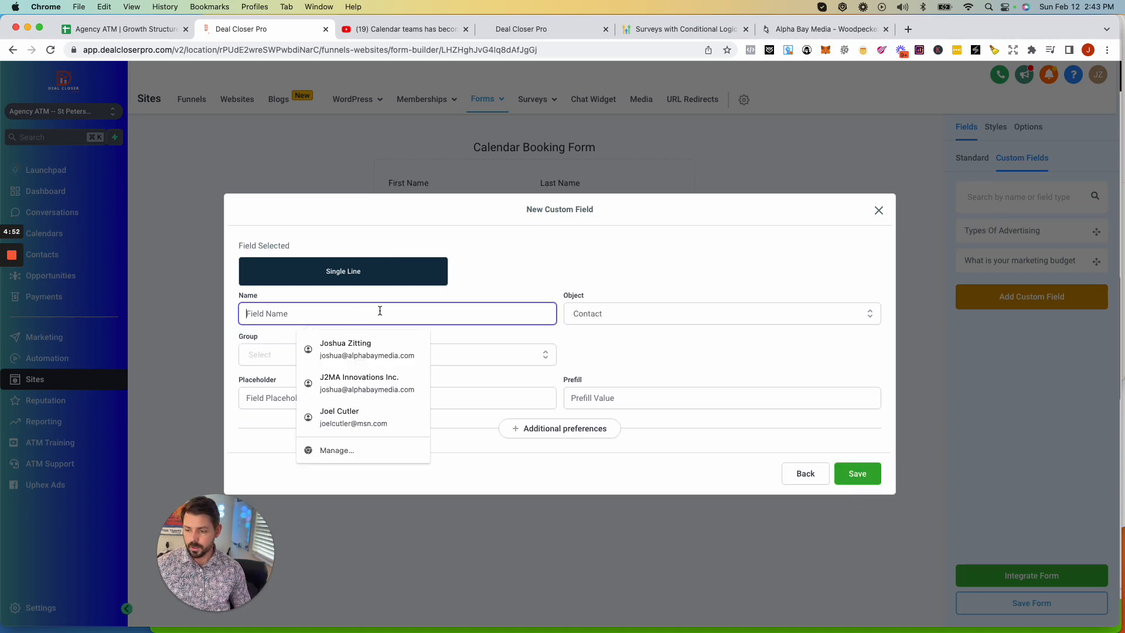
type("Hyae")
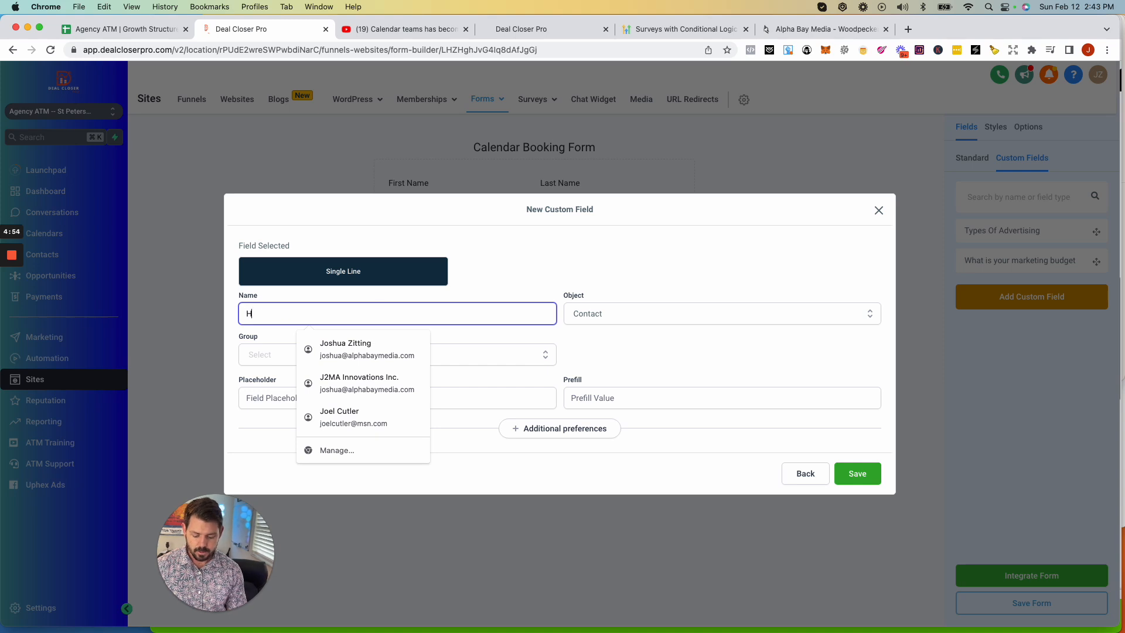
key("BackSpace")
key("BackSpace")
key("BackSpace")
type("ave you ")
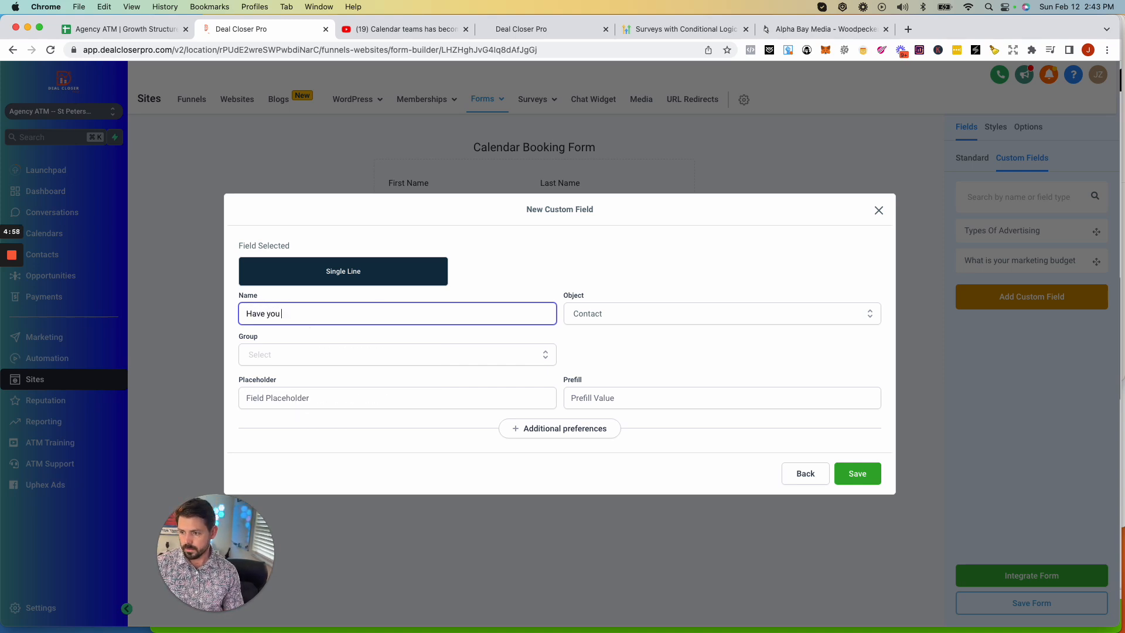
type("done")
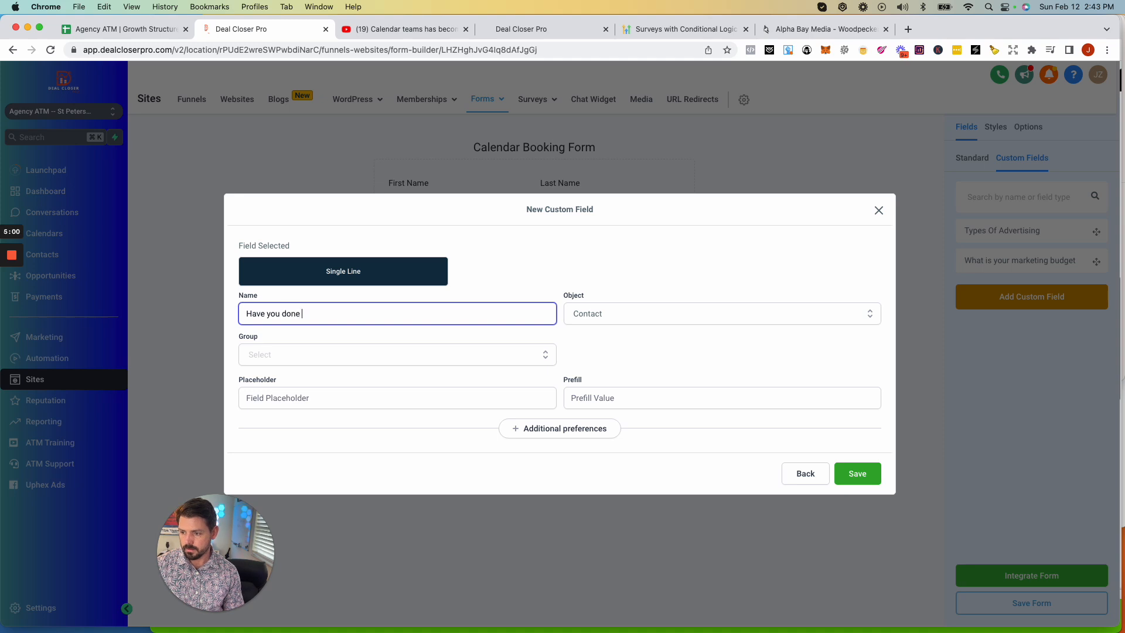
type(" advertis")
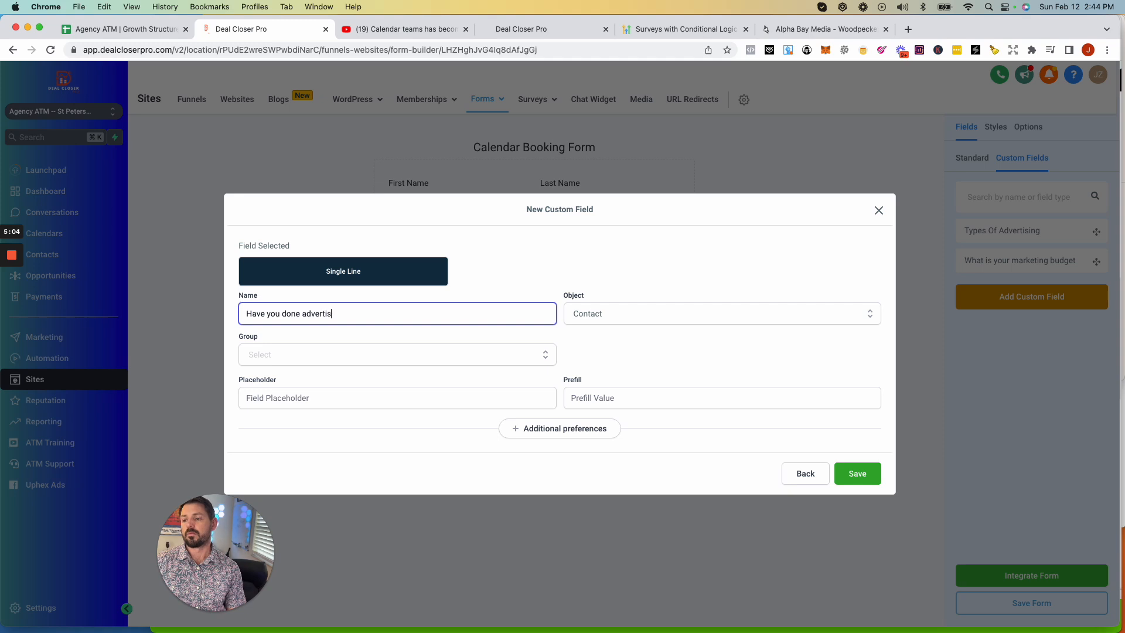
type("ing for your business before?")
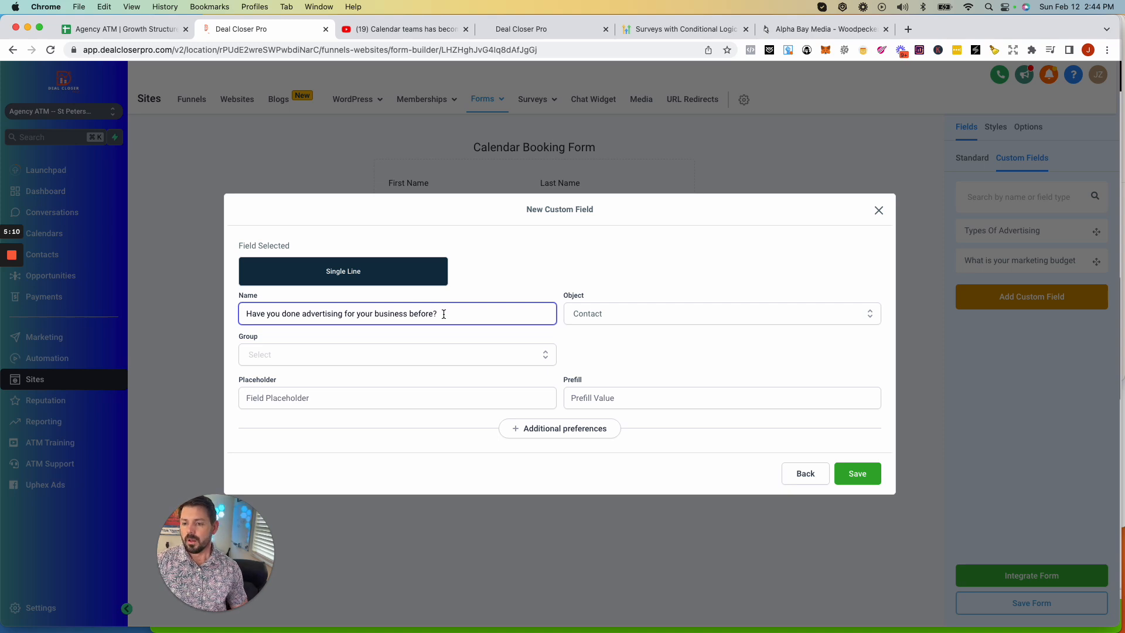
Assign the custom field to the General Info group and copy its name into the placeholder
left_click(300, 353)
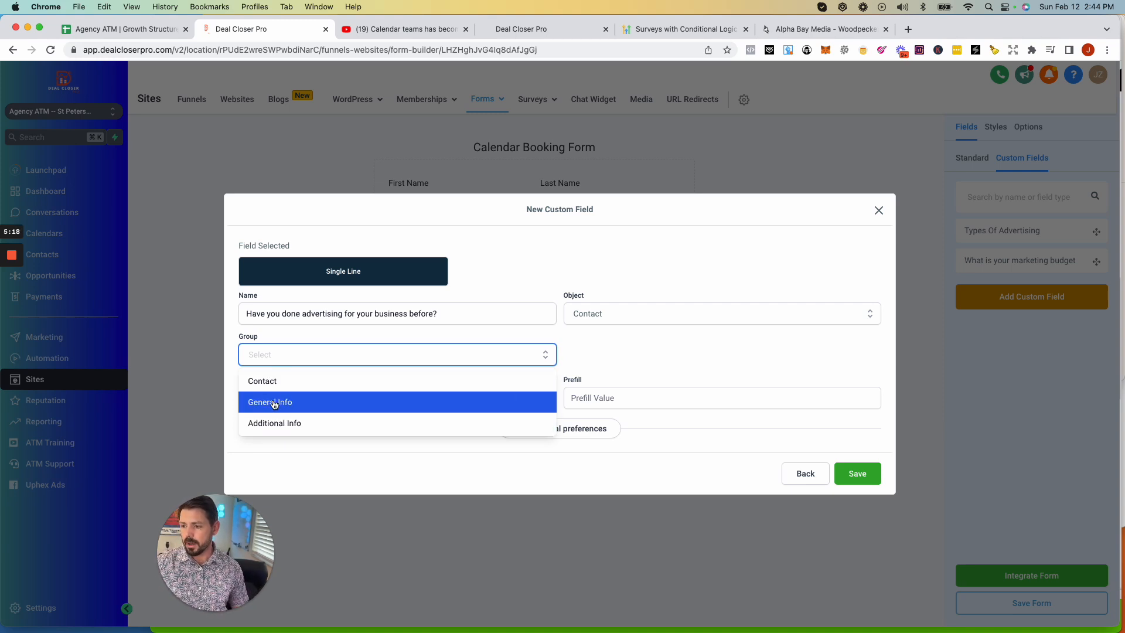
left_click(275, 403)
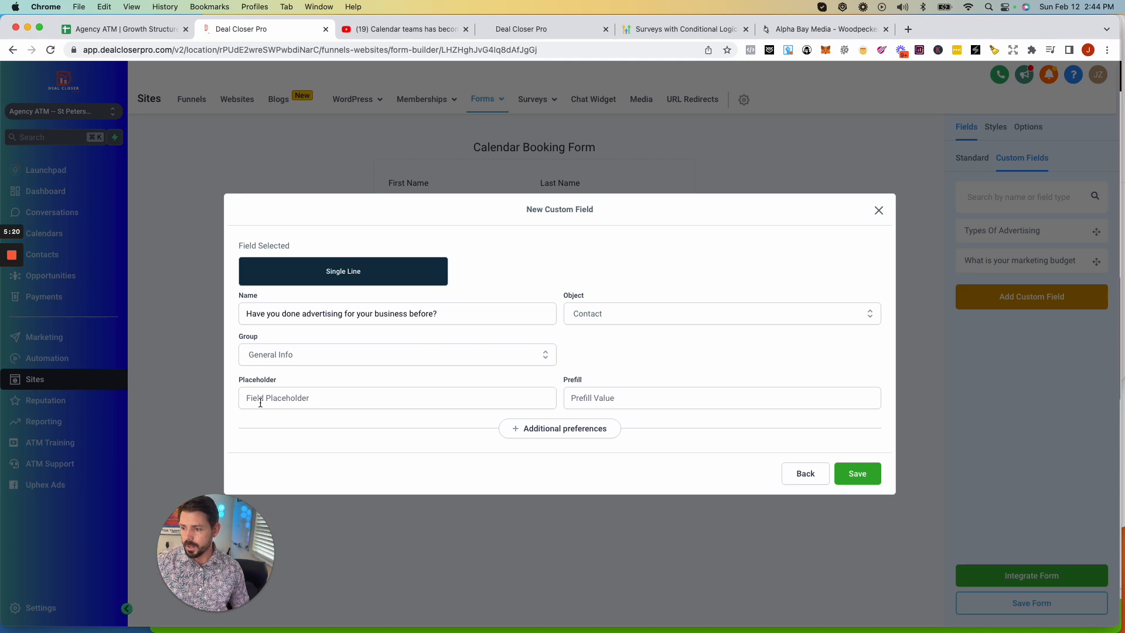
left_click(334, 399)
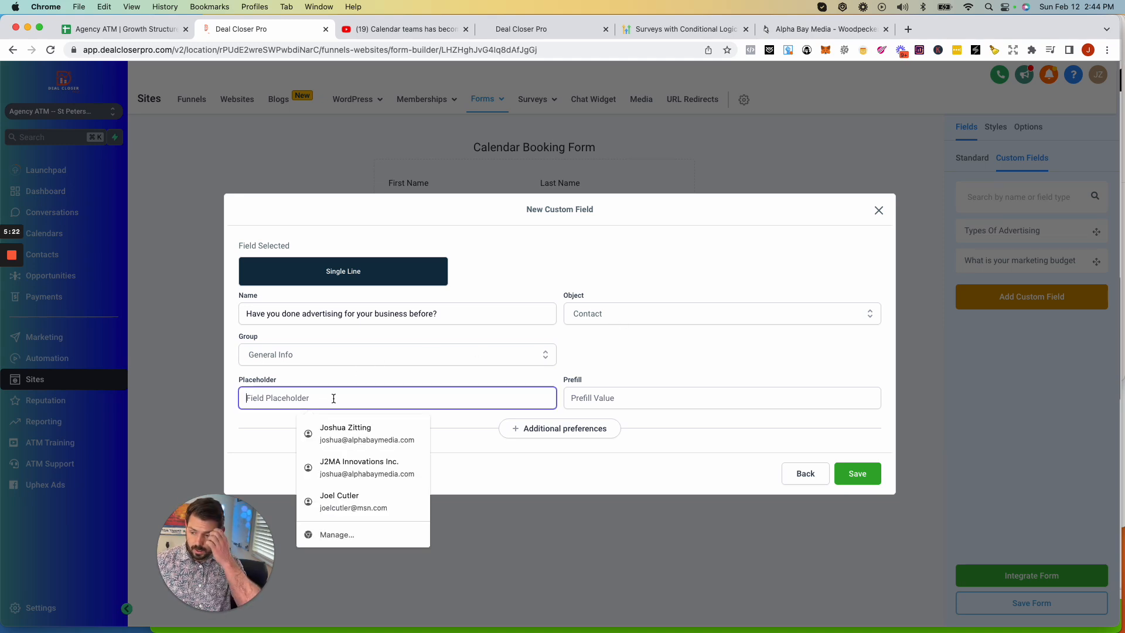
left_click_drag(441, 314, 229, 318)
key("super+c")
left_click(265, 398)
key("super+v")
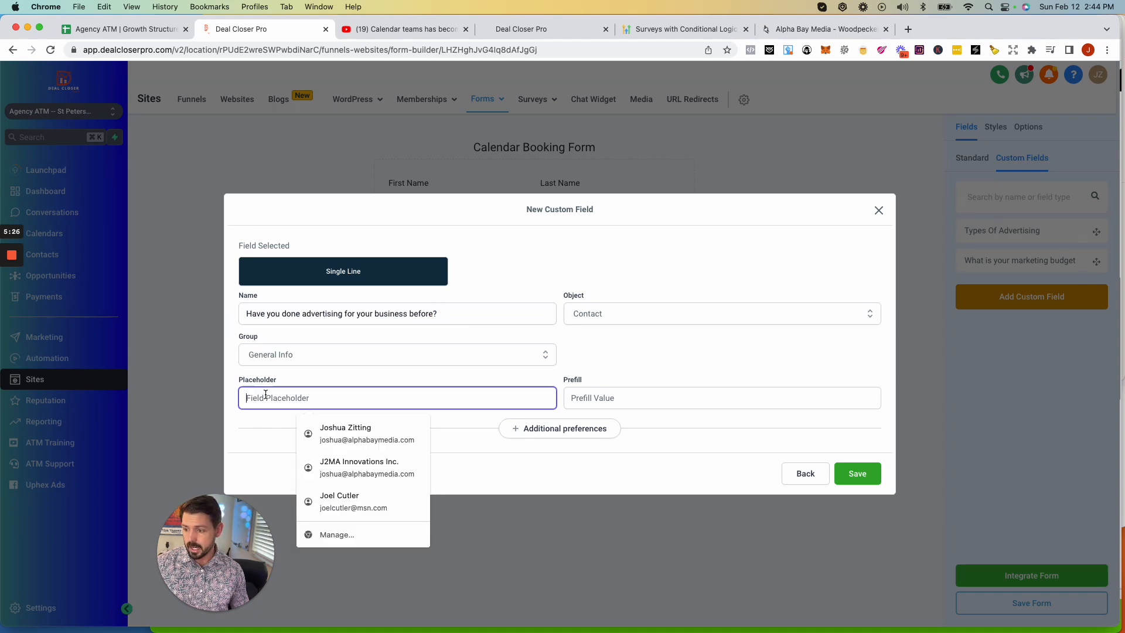
Save the custom field without a prefill value, place it beside the Website field on the form, and check its settings
left_click(618, 399)
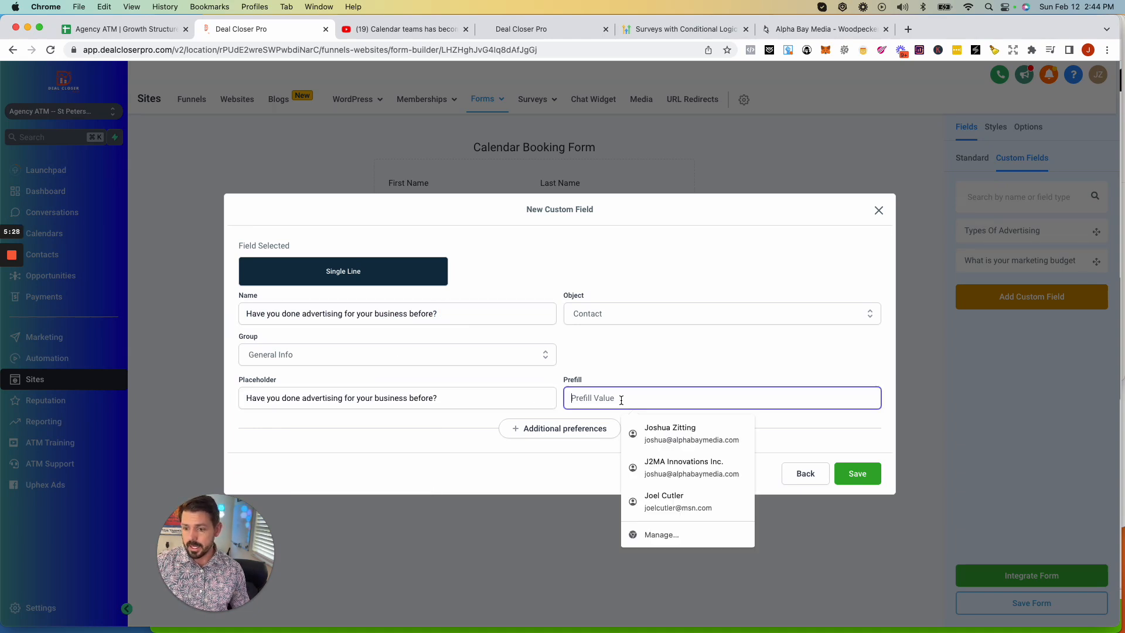
left_click(633, 355)
left_click(865, 477)
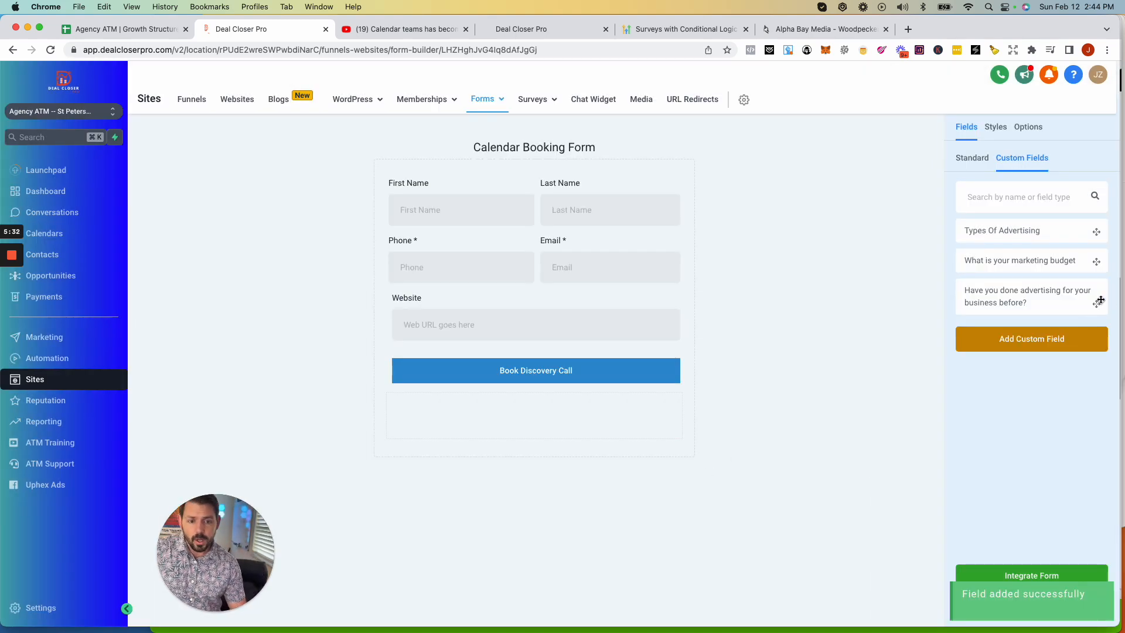
left_click_drag(1096, 303, 558, 340)
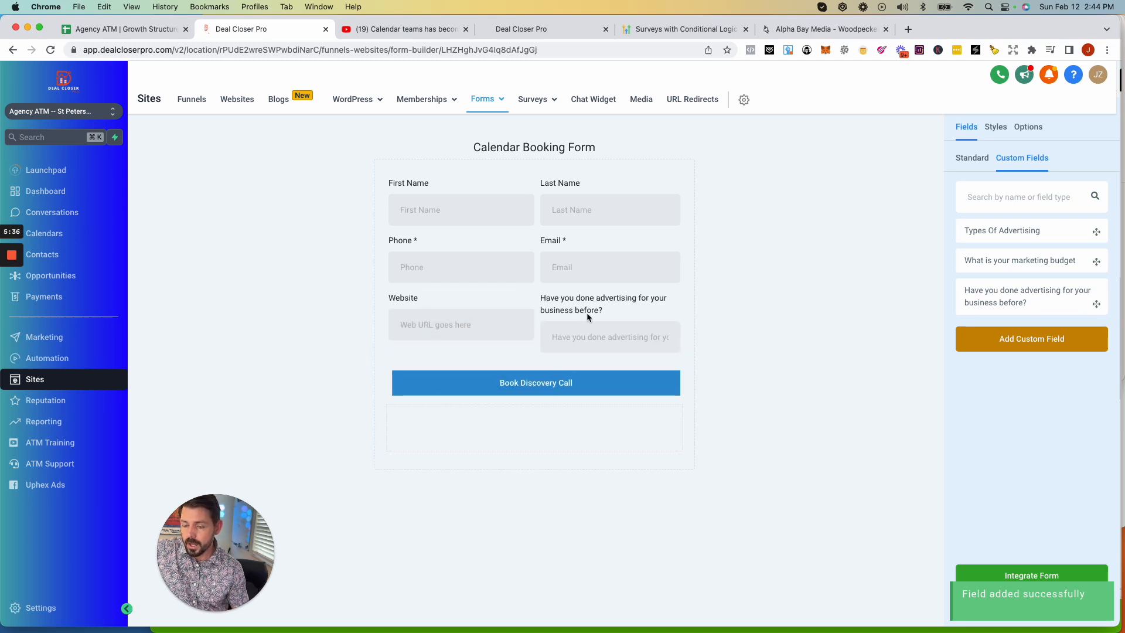
left_click(591, 319)
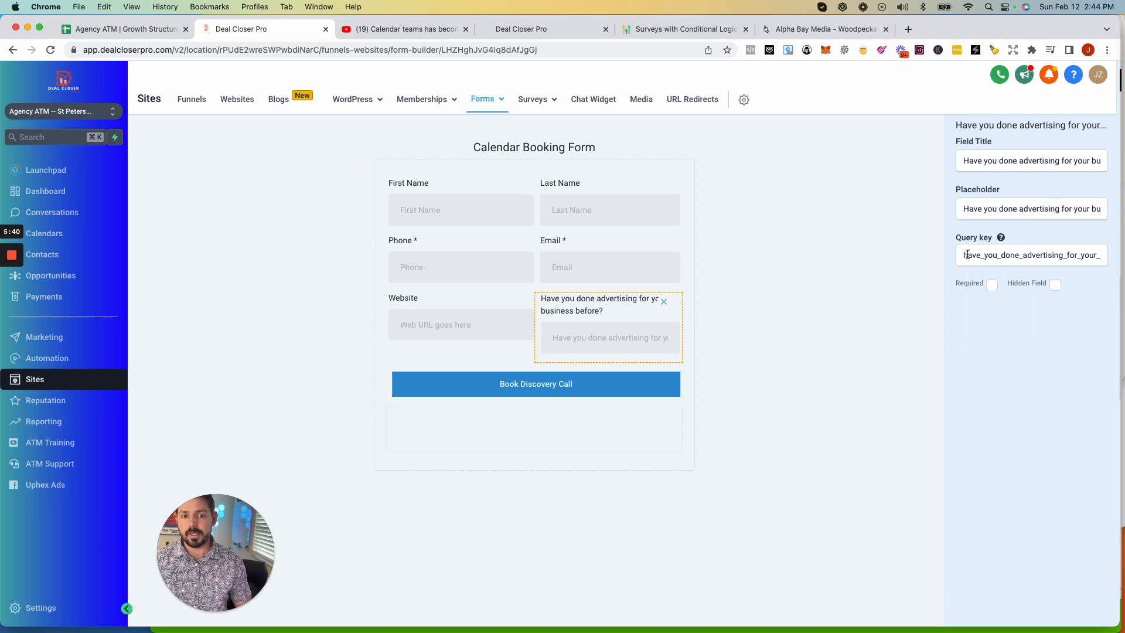
left_click(809, 362)
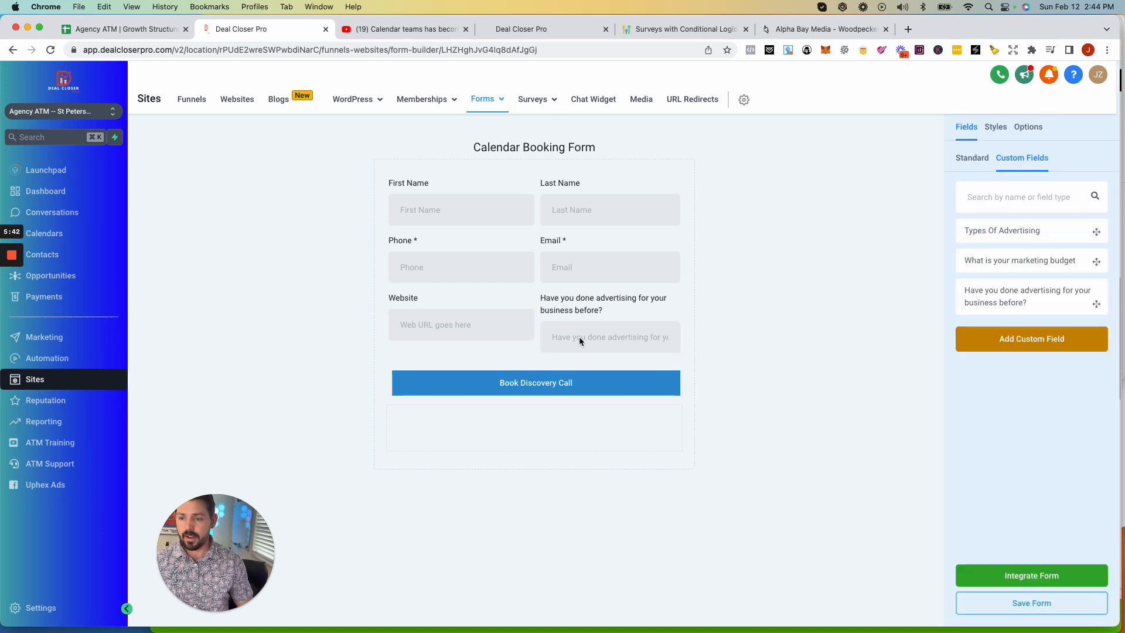
Start a new Dropdown (multiple) custom field and give it the options Yes and No
left_click(1022, 339)
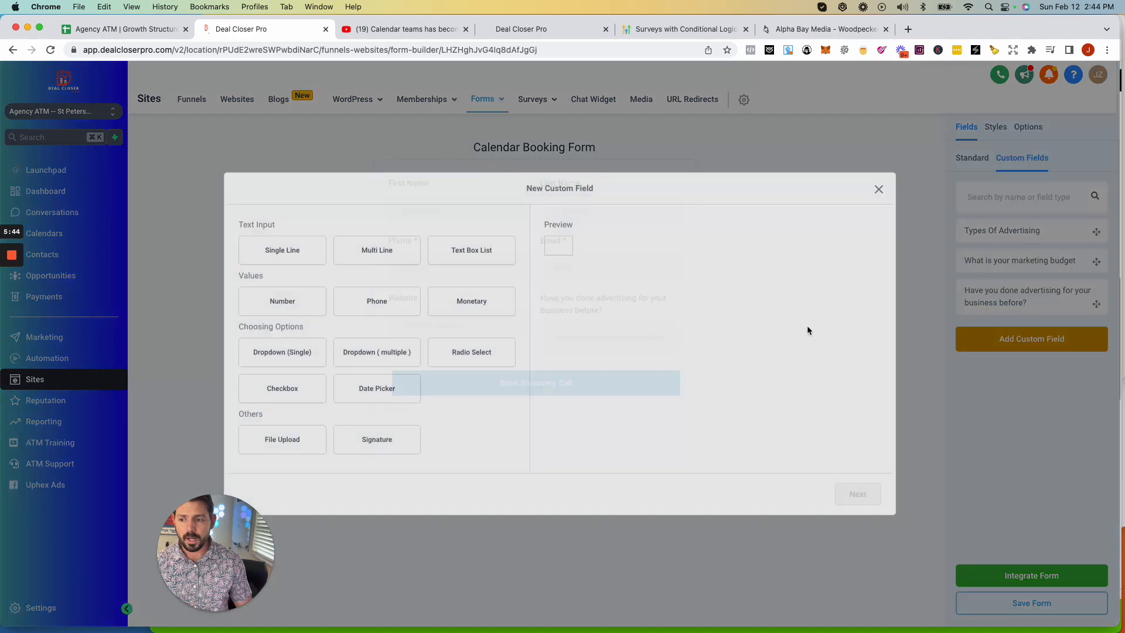
left_click(352, 355)
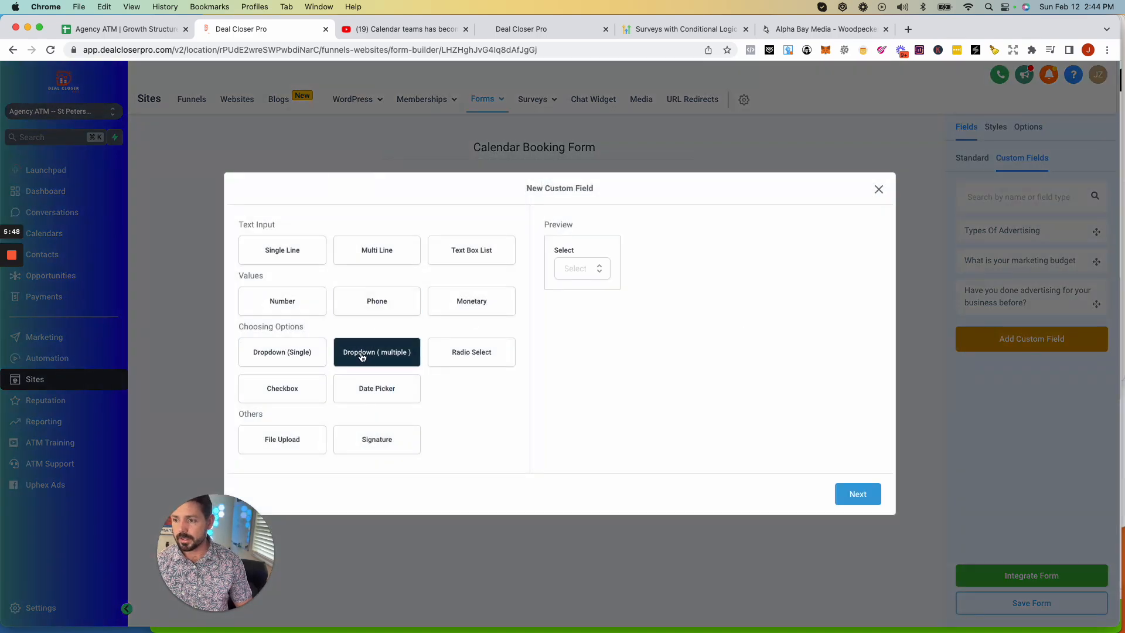
left_click(844, 491)
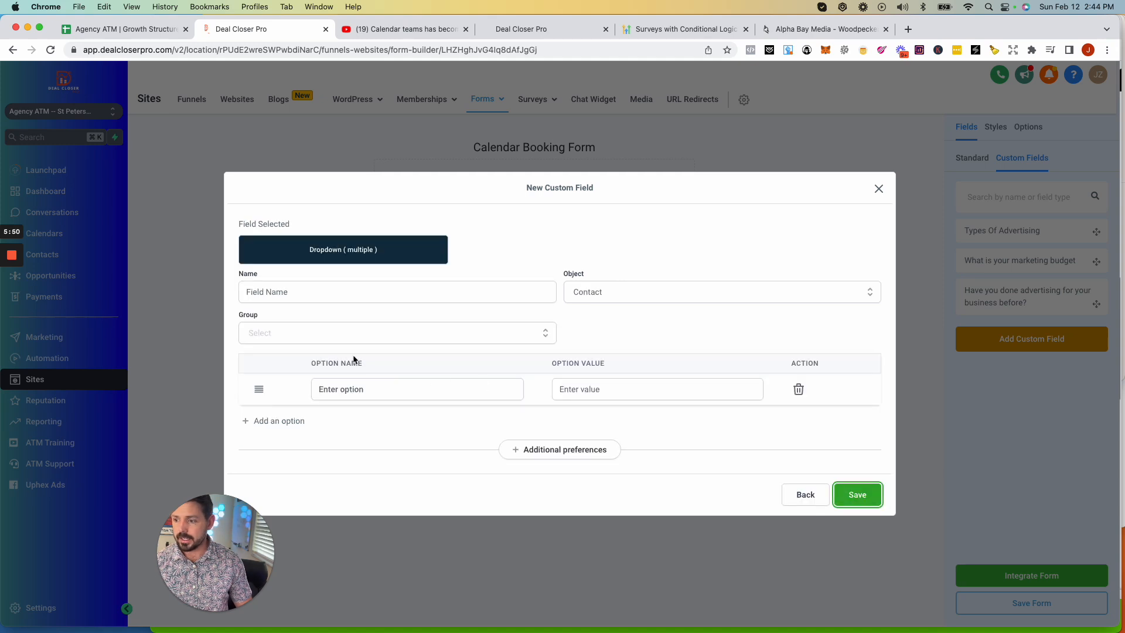
left_click(344, 395)
type("Yes")
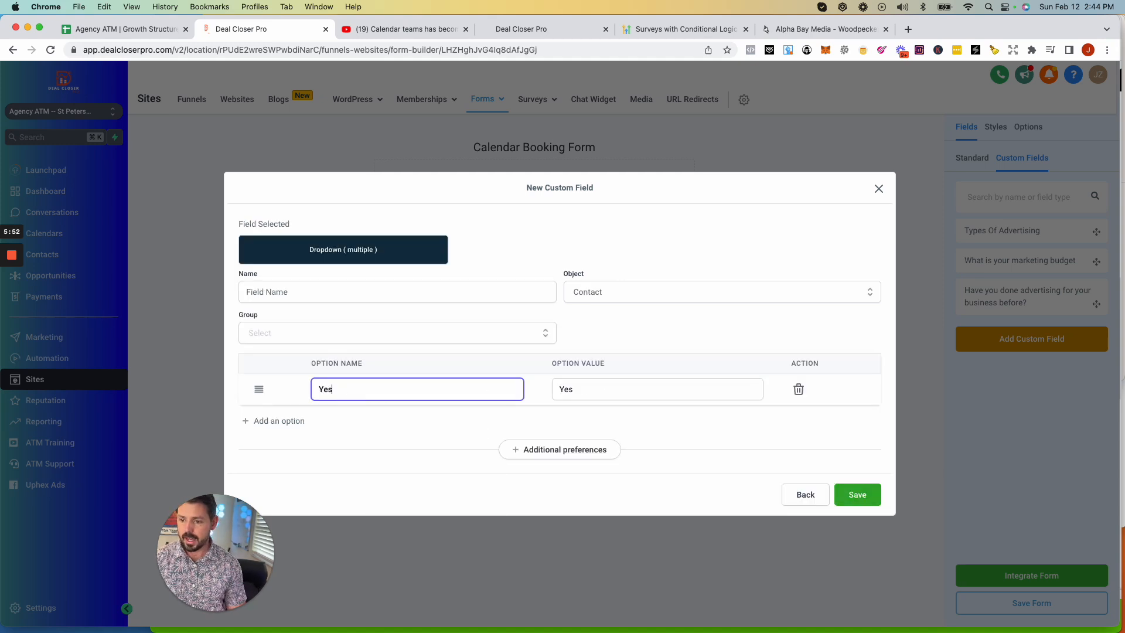
left_click(258, 425)
left_click(330, 405)
type("No")
Name the dropdown custom field "Have you done facebook , google, or tik tok ads before?"
left_click(268, 279)
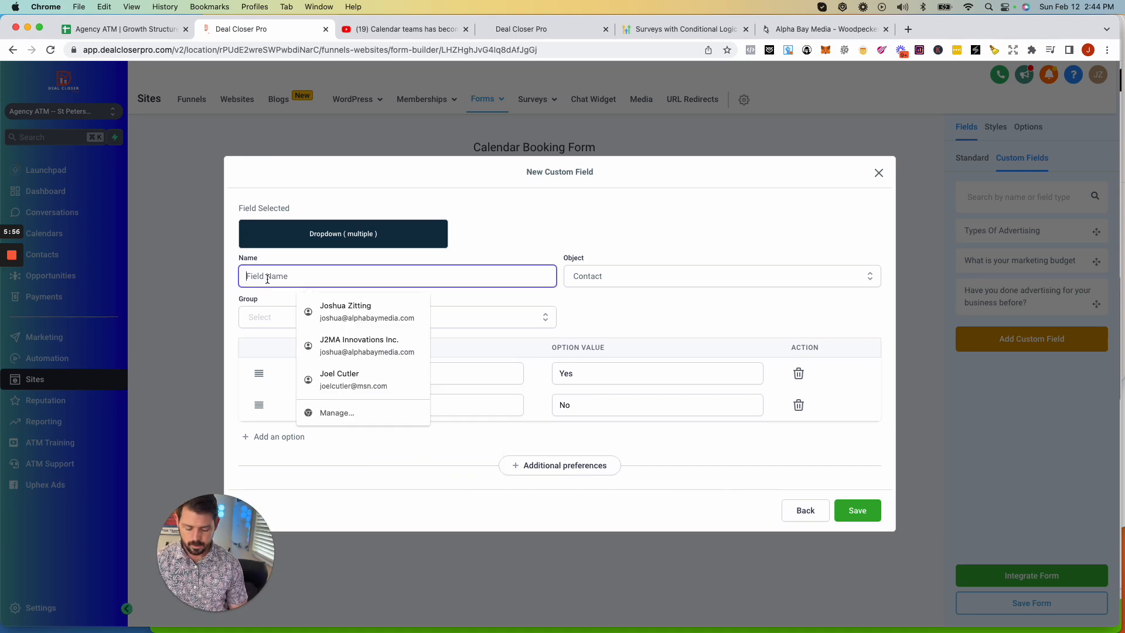
type("Have you do")
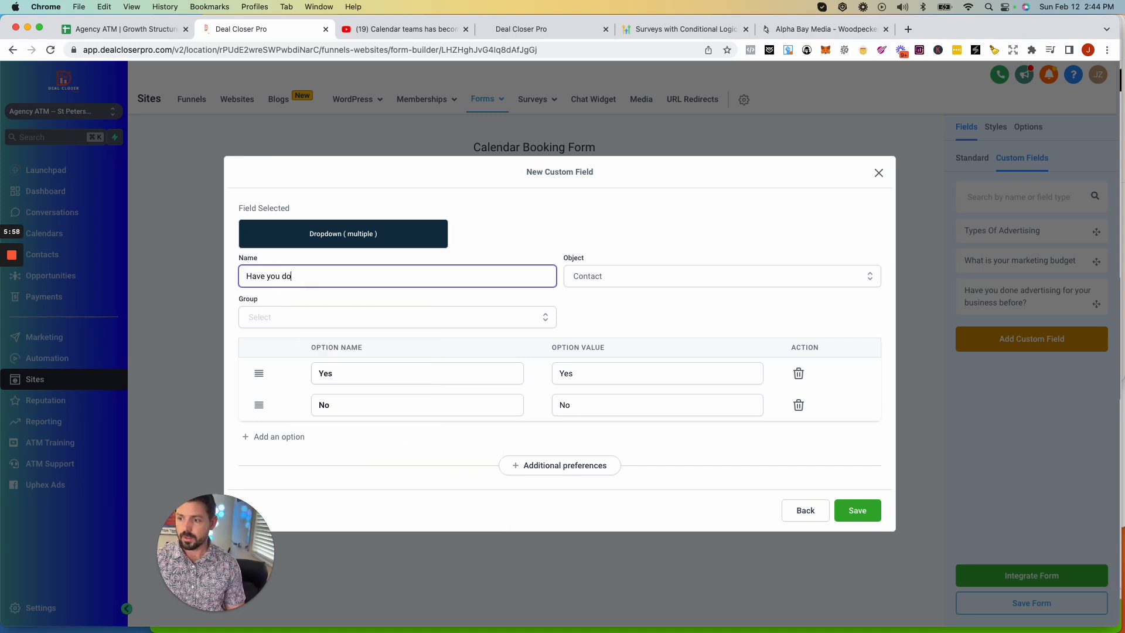
type("ne a")
type("facebook")
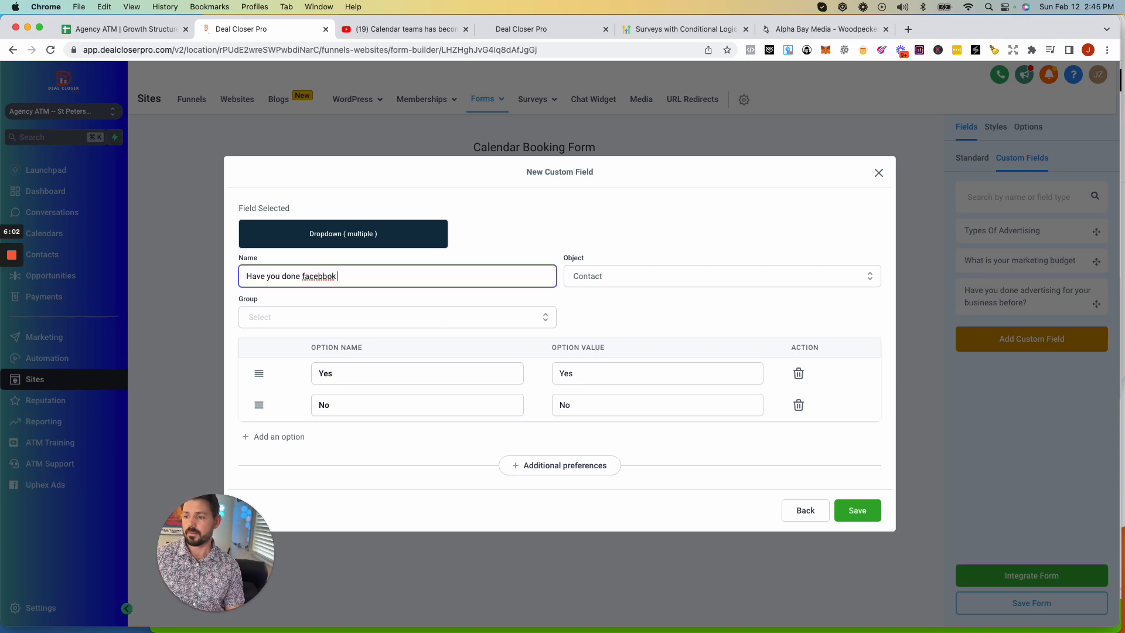
type(" , gool")
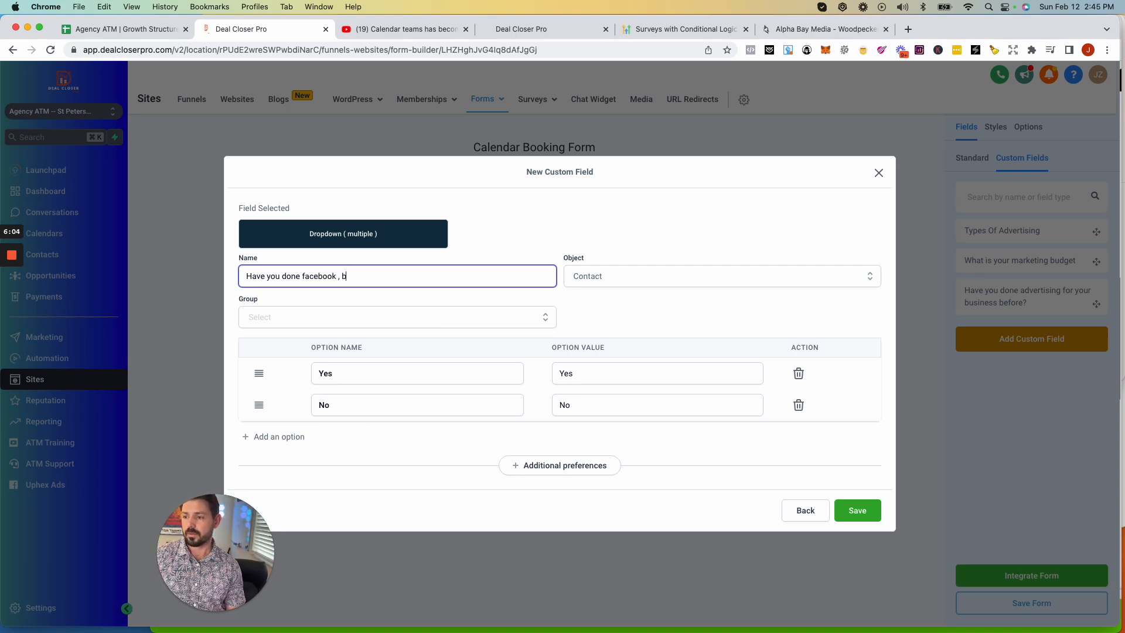
type("l")
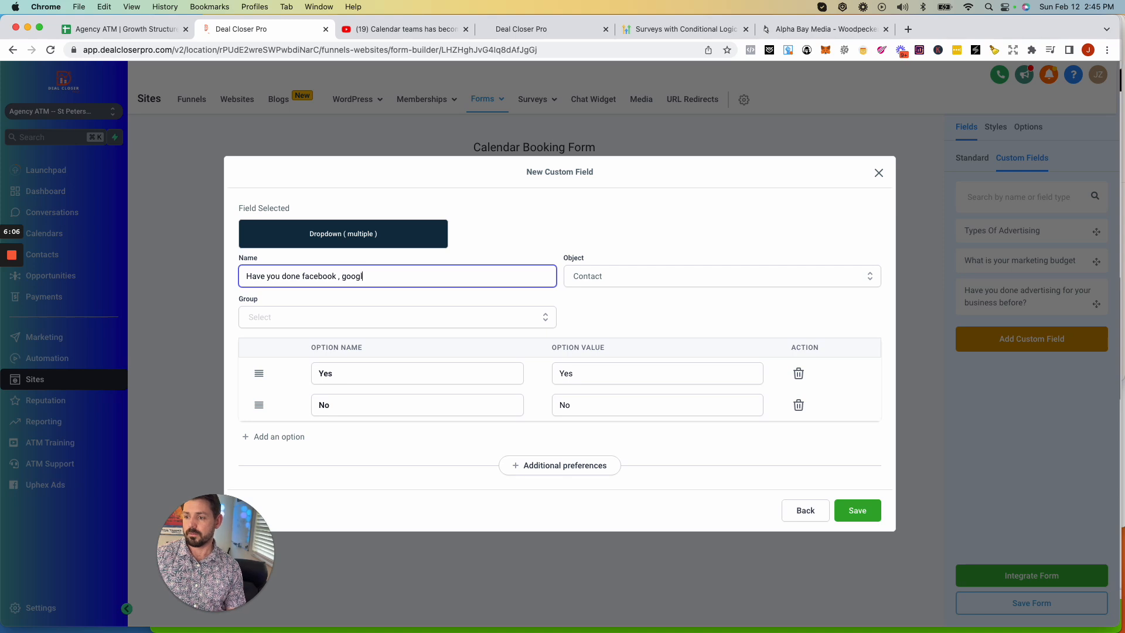
type("e, or tiketok ads before?")
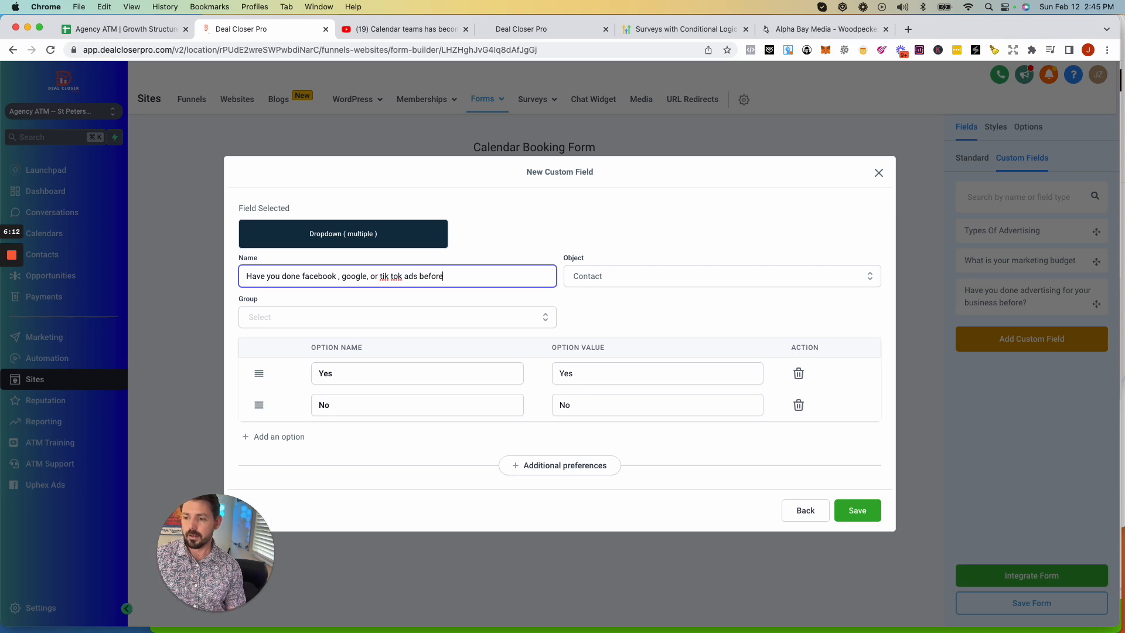
Assign the dropdown field to the General Info group, save it, and place it above the Book Discovery Call button
left_click(847, 505)
left_click(354, 311)
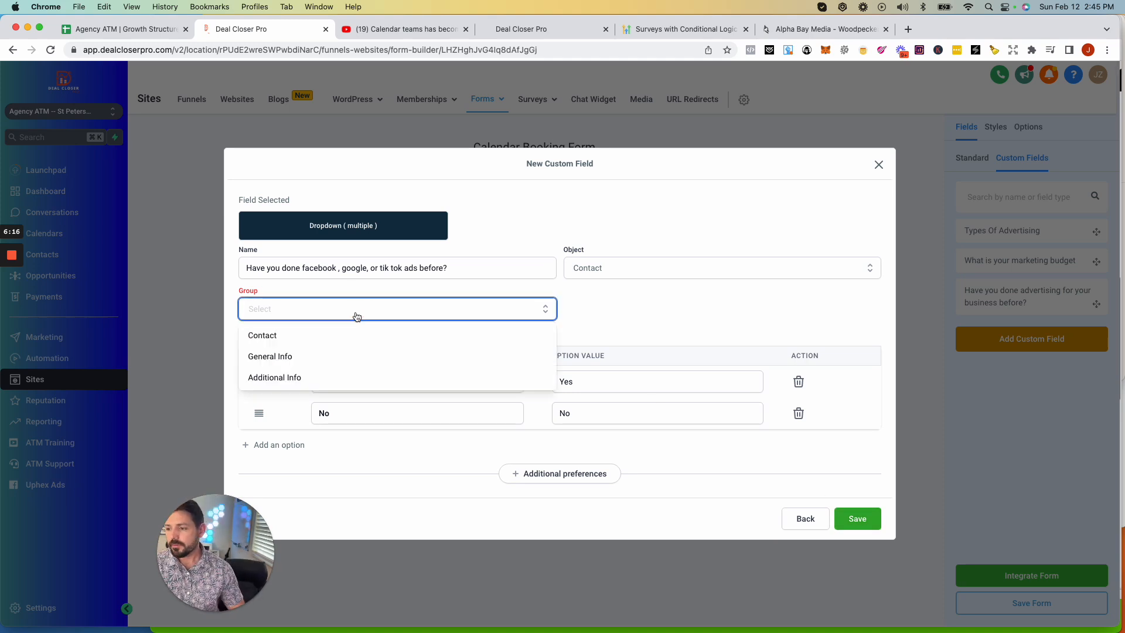
left_click(322, 354)
left_click(858, 511)
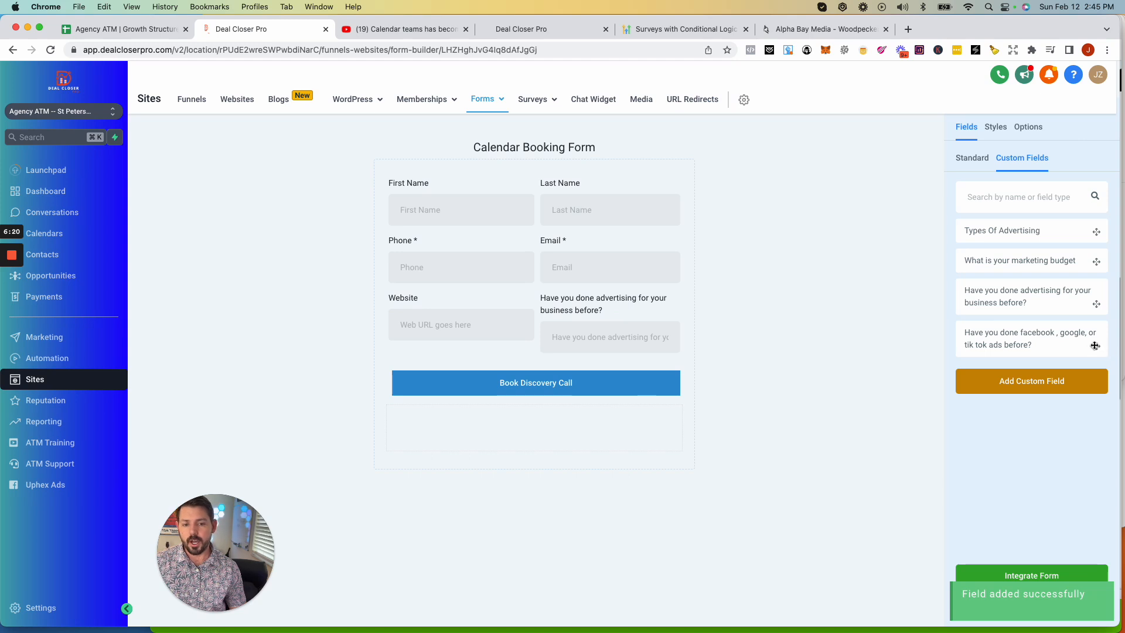
left_click_drag(1093, 348, 615, 375)
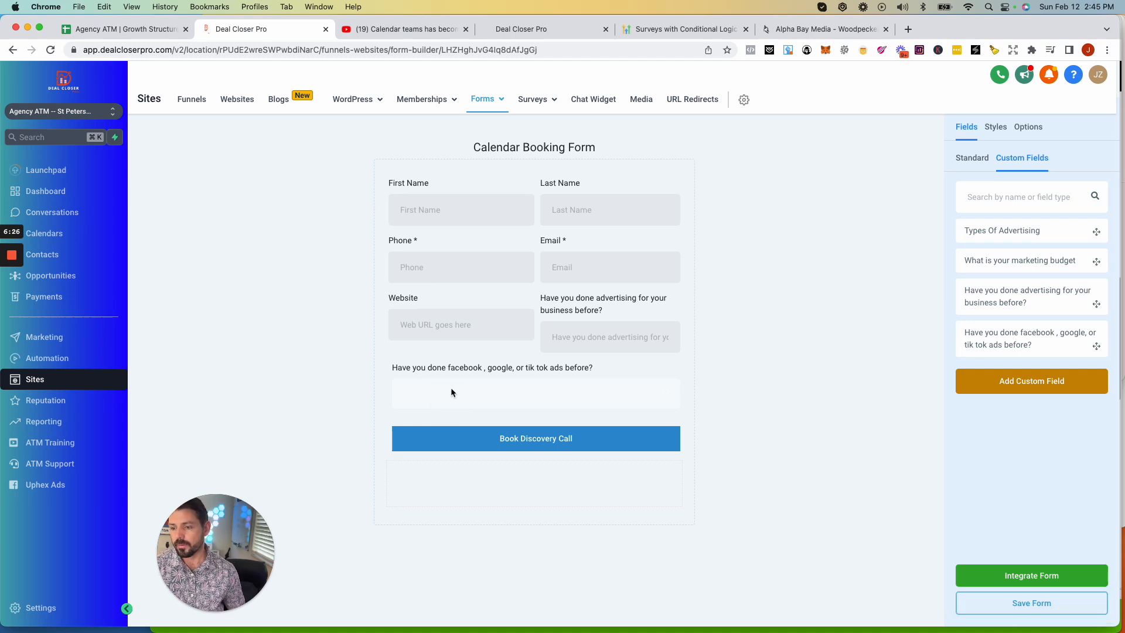
Copy the dropdown question's title into its placeholder
left_click(505, 392)
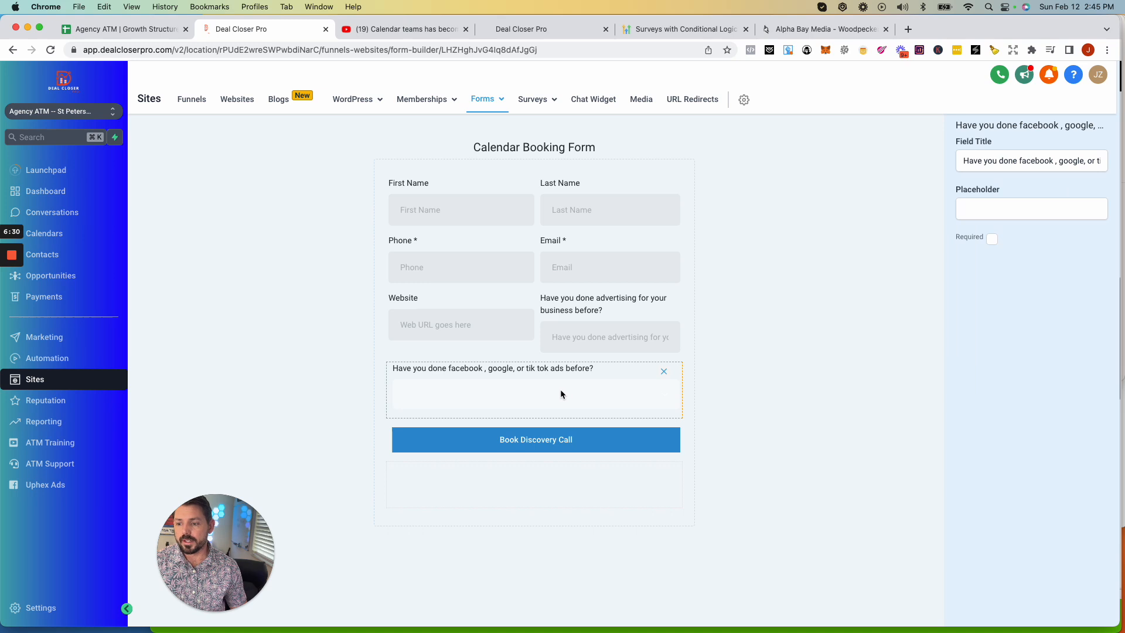
mouse_move(599, 367)
left_mouse_down()
mouse_move(484, 367)
mouse_move(582, 376)
left_mouse_up()
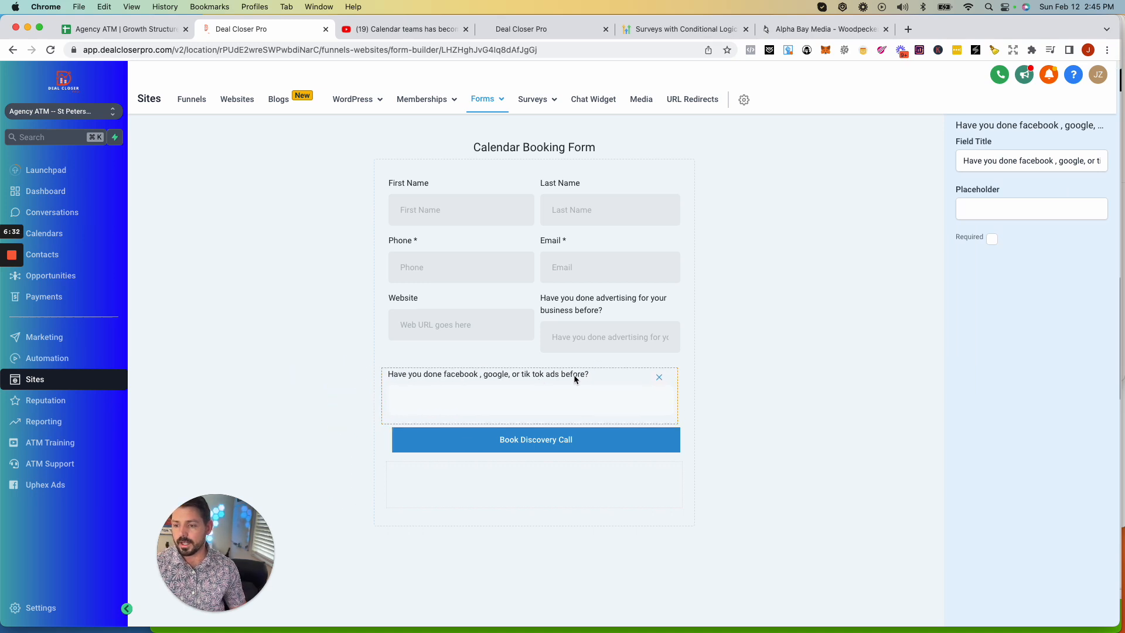
triple_click(515, 371)
key("super+c")
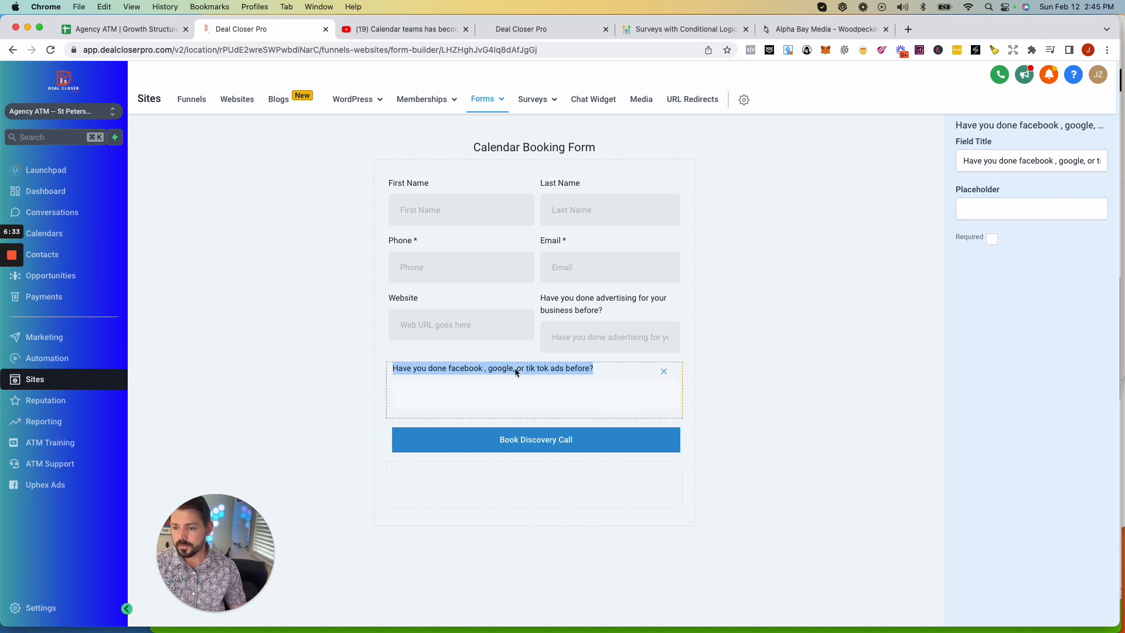
left_click(1102, 216)
key("super+v")
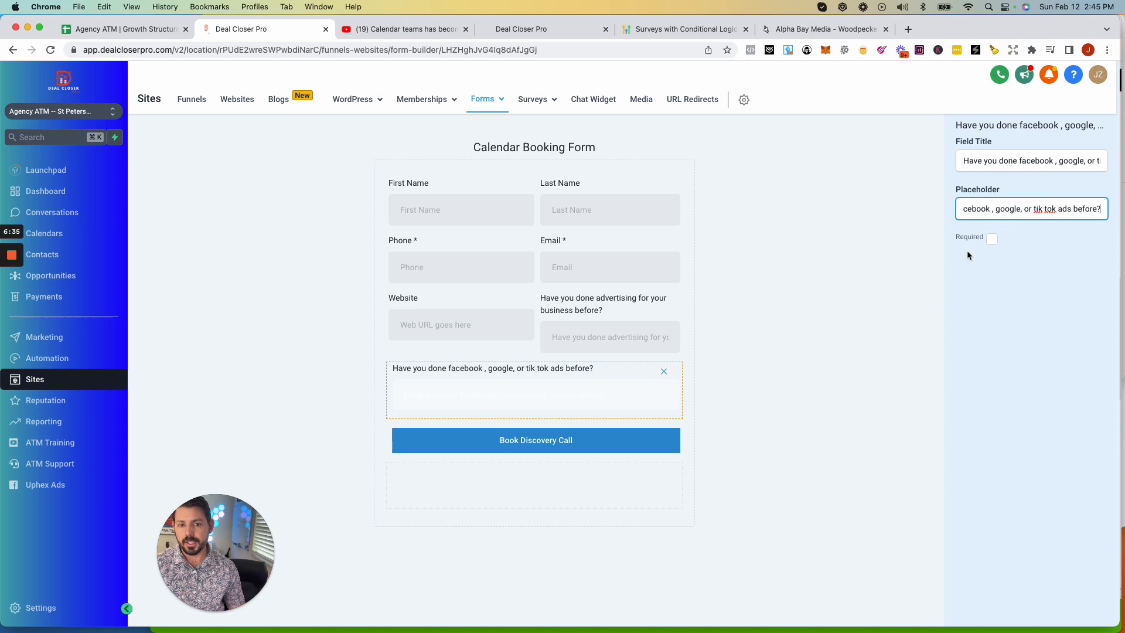
left_click(827, 268)
Make the First Name and Last Name fields required, and check the Phone and Email field settings
left_click(450, 213)
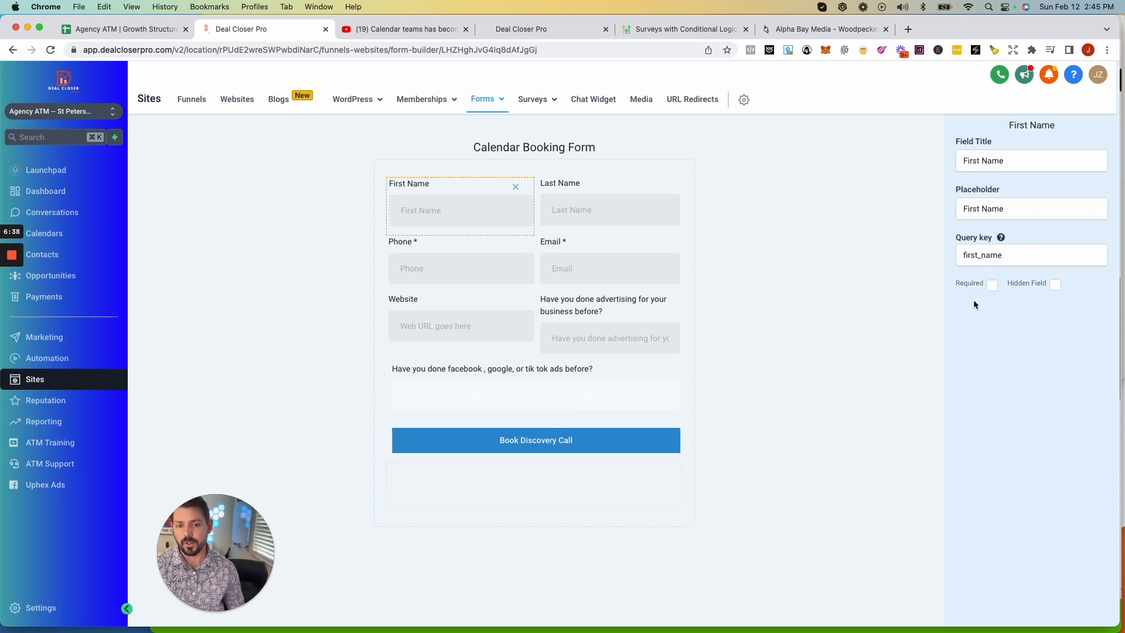
left_click(992, 285)
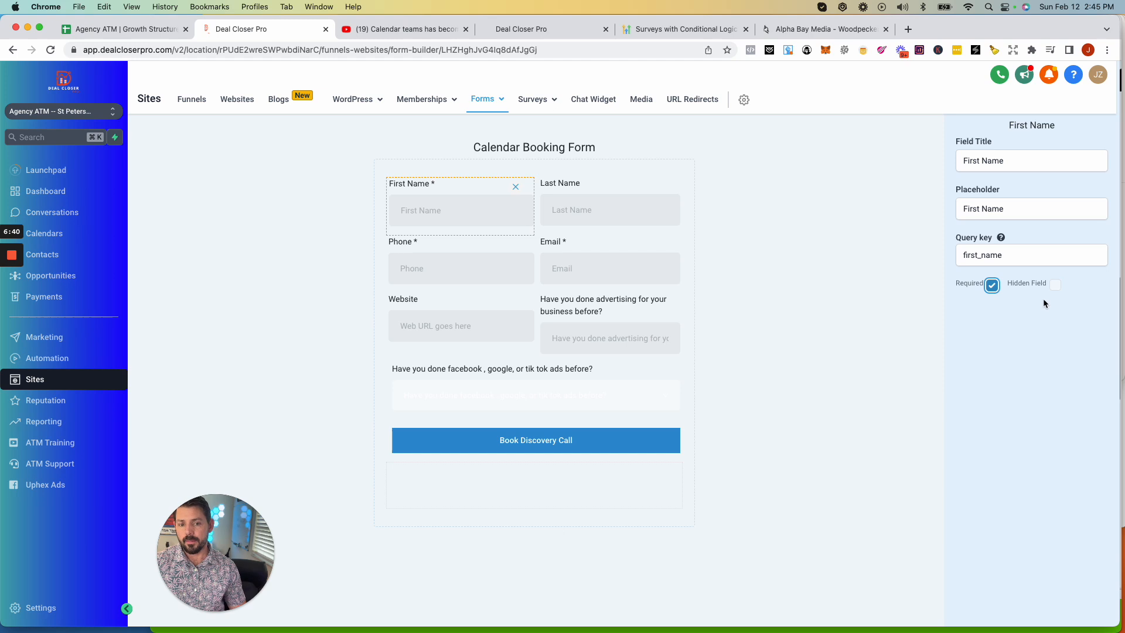
left_click(627, 209)
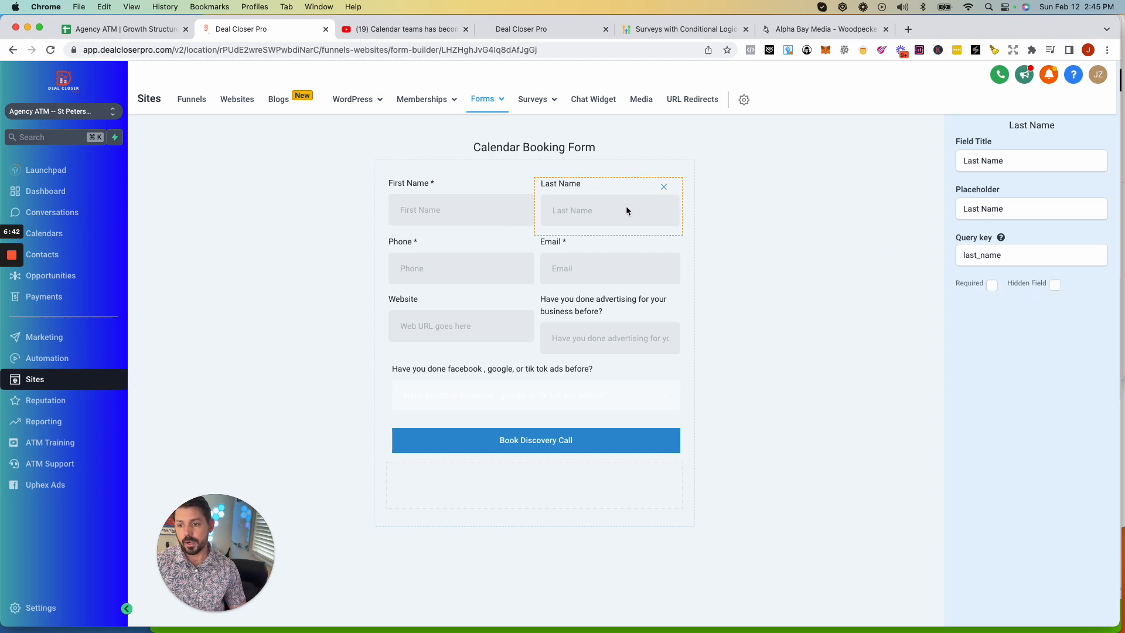
left_click(506, 269)
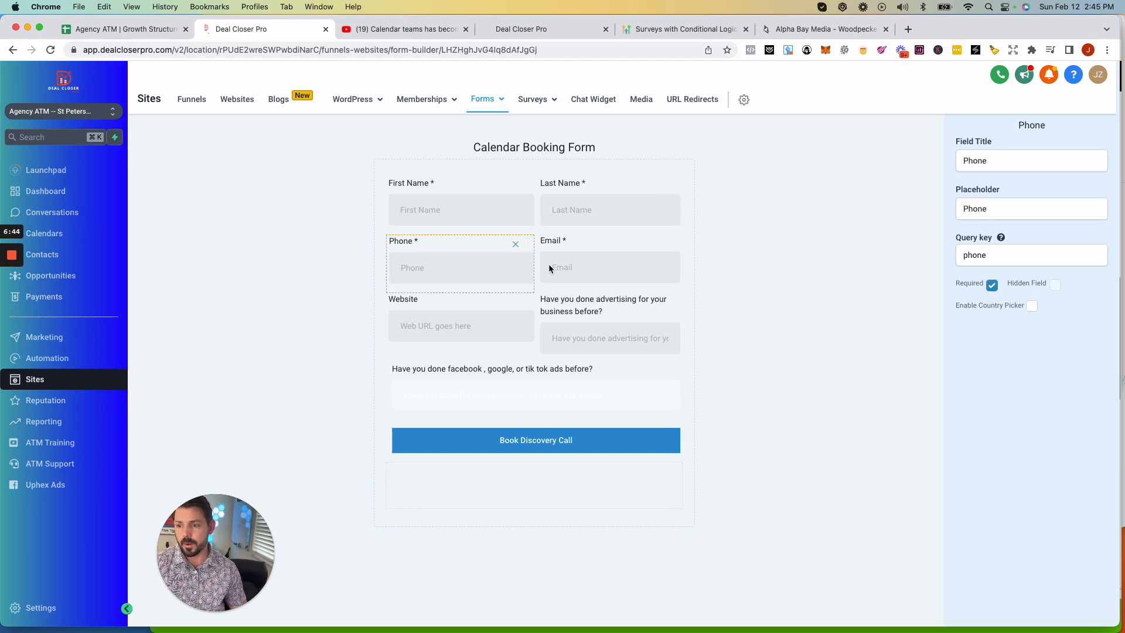
left_click(586, 269)
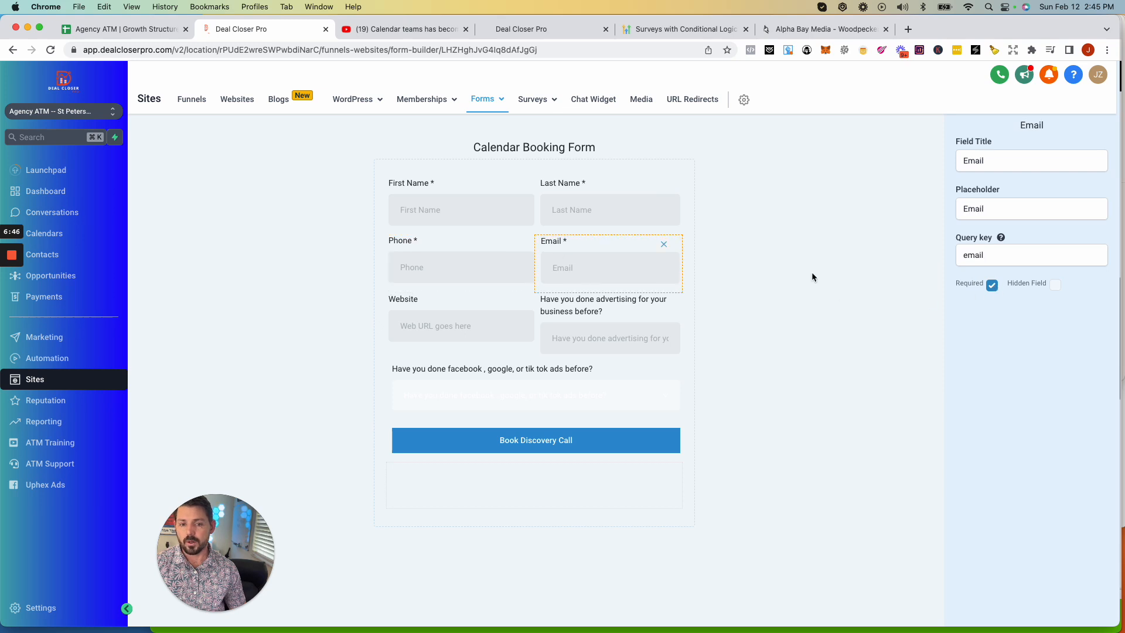
Make the Website field, the business advertising question and the facebook, google, or tik tok ads dropdown required
left_click(452, 326)
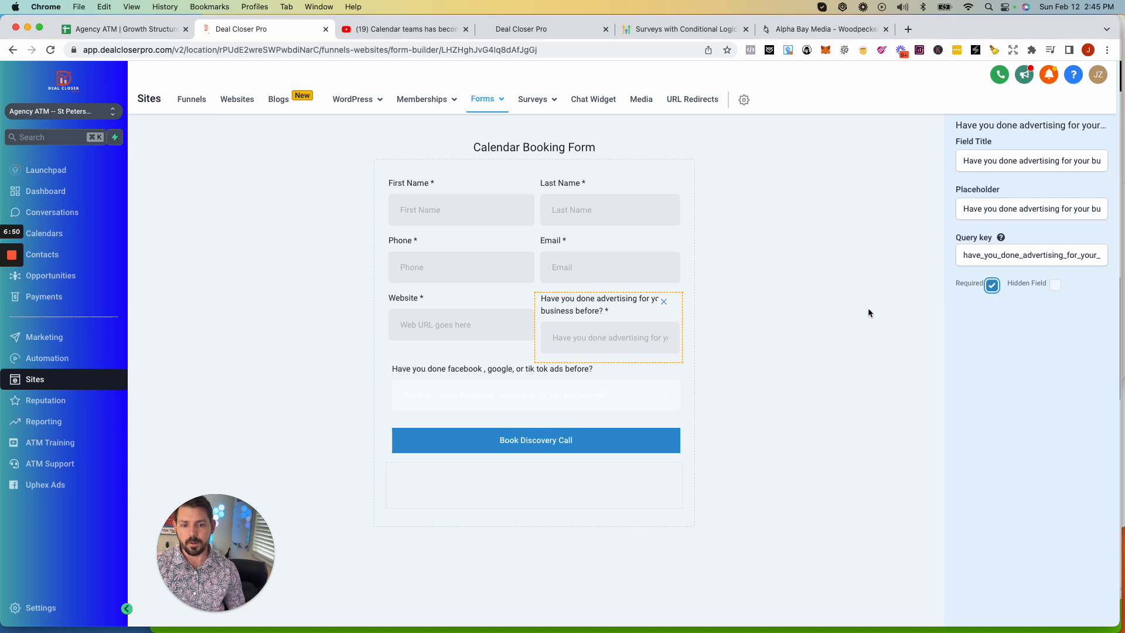
left_click(531, 397)
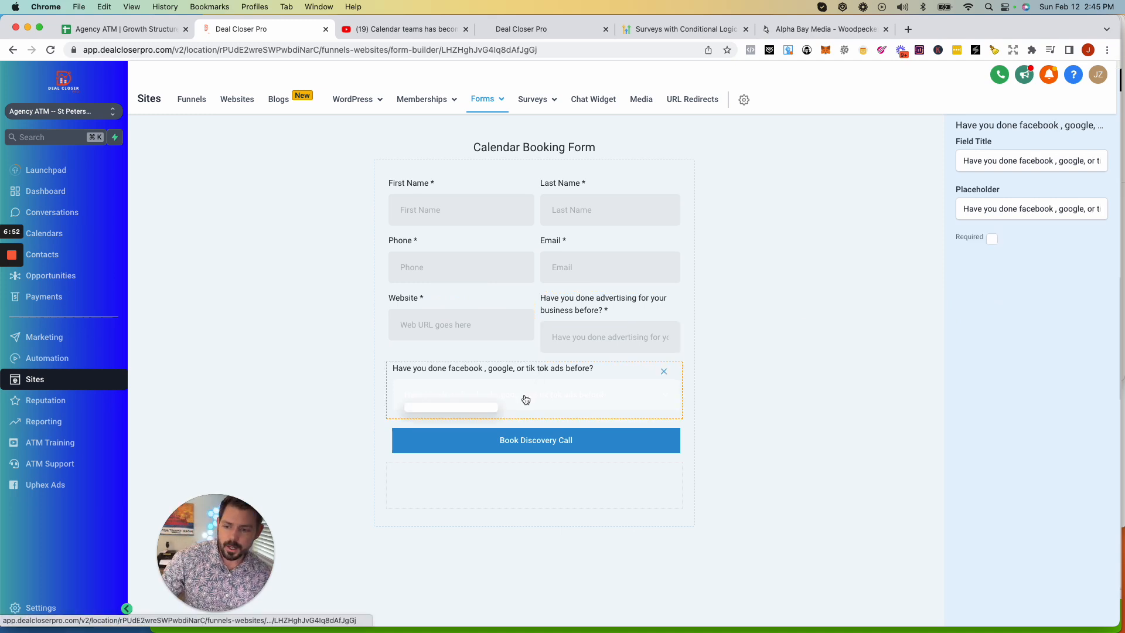
left_click(992, 239)
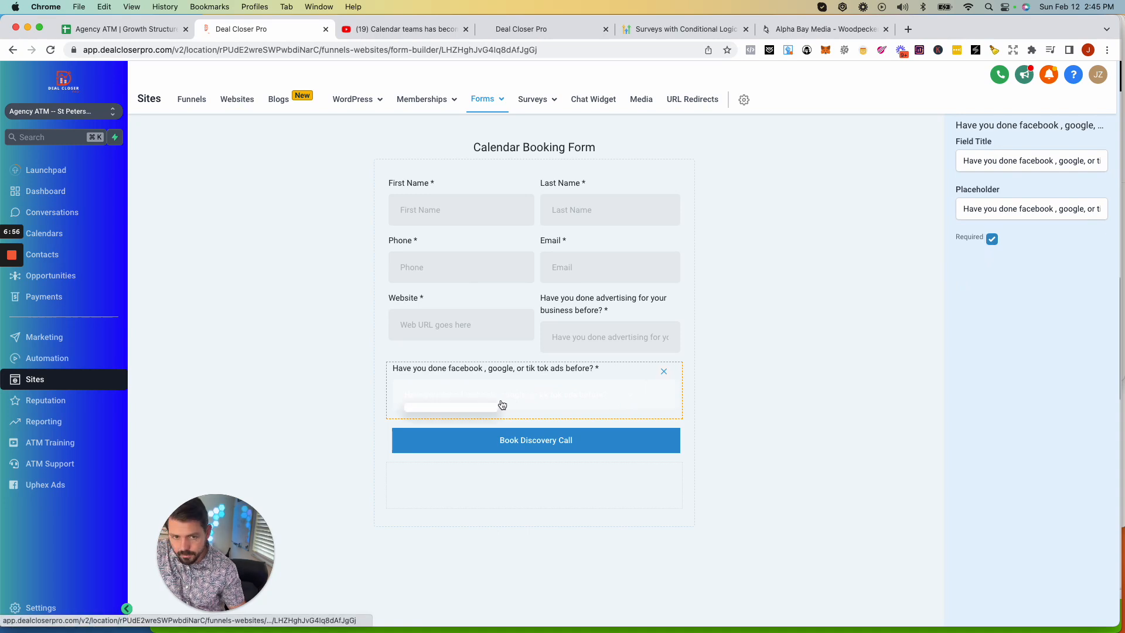
left_click(883, 214)
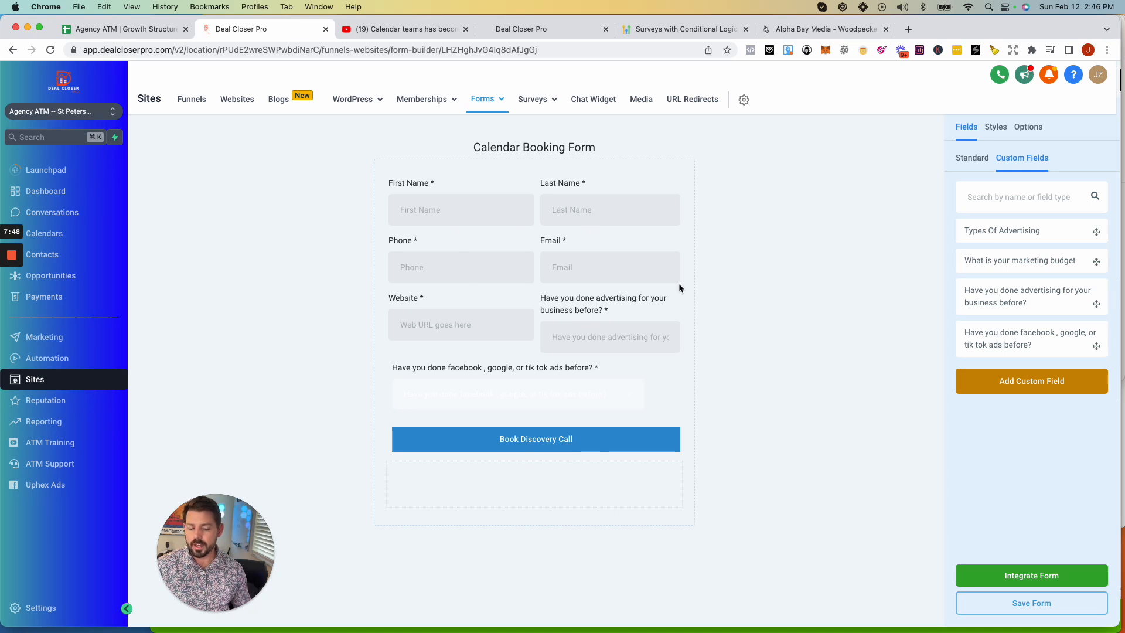
Save the form and, in its integration options, preview the Sticky sidebar, Polite slide-in and Popup layouts before choosing Inline
left_click(1029, 603)
left_click(1031, 576)
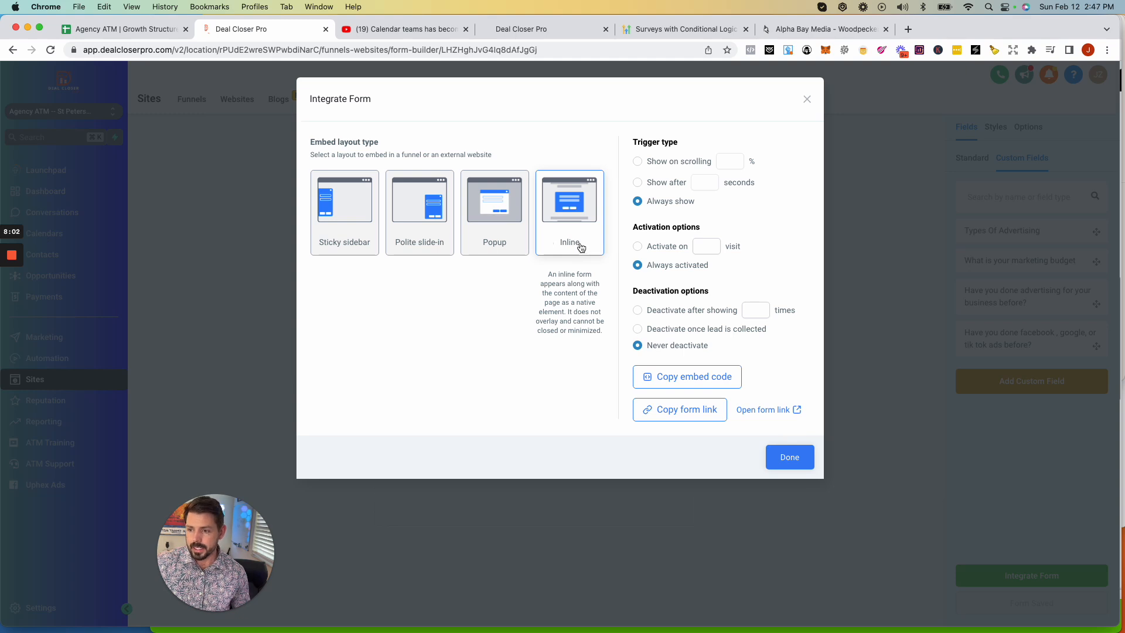
left_click(350, 200)
left_click(408, 199)
left_click(493, 206)
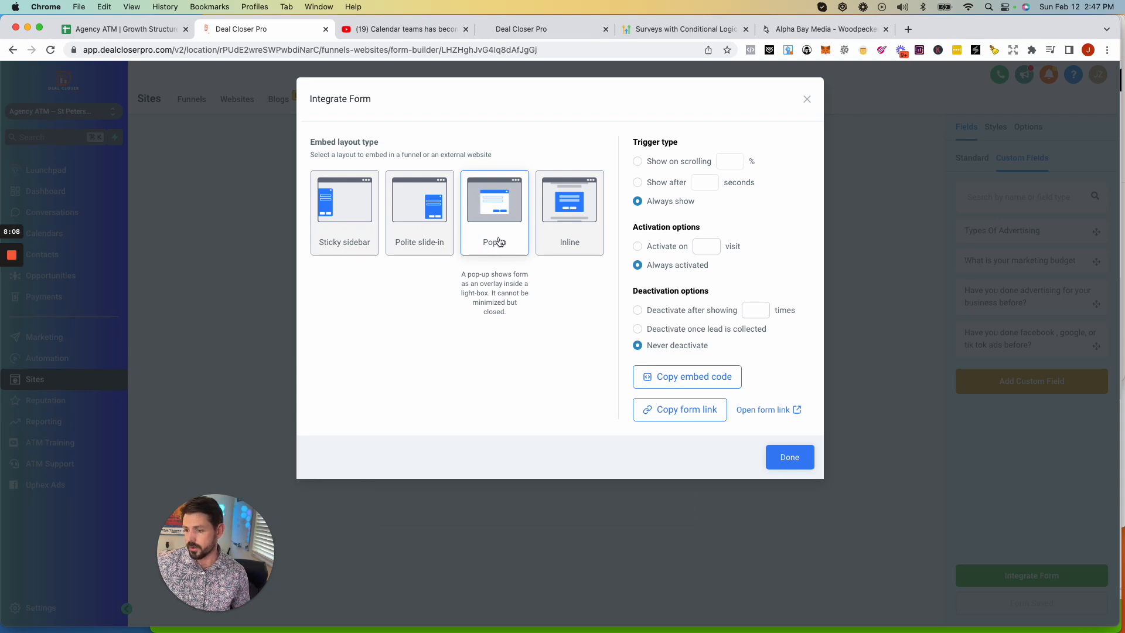
left_click(566, 218)
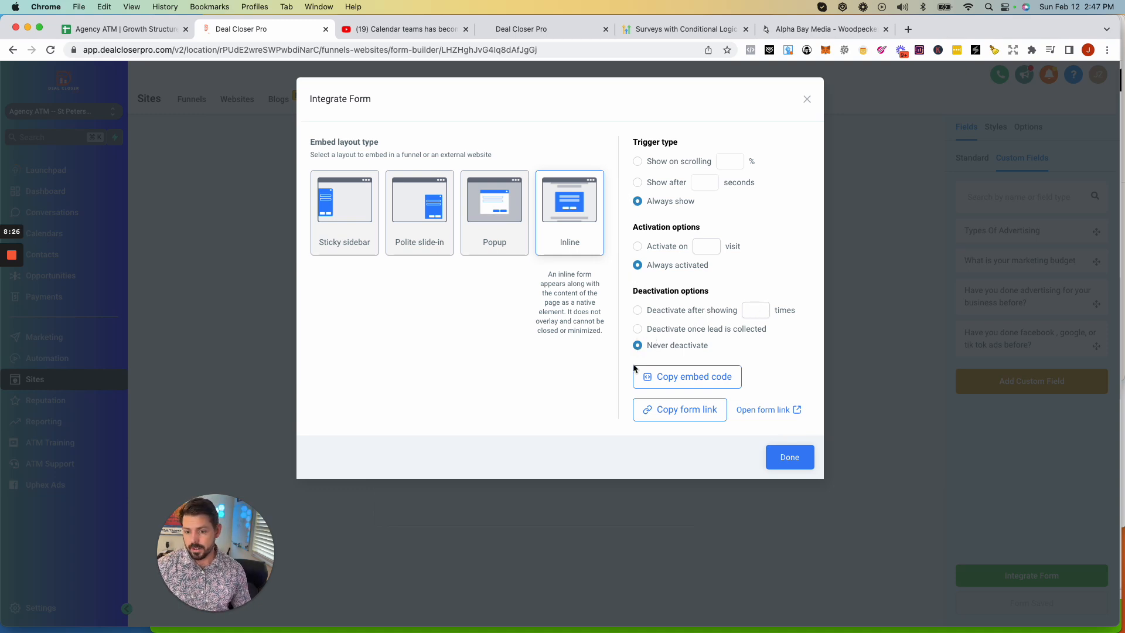
Copy the form's embed code and its link, and open the link in a new browser tab
left_click(694, 382)
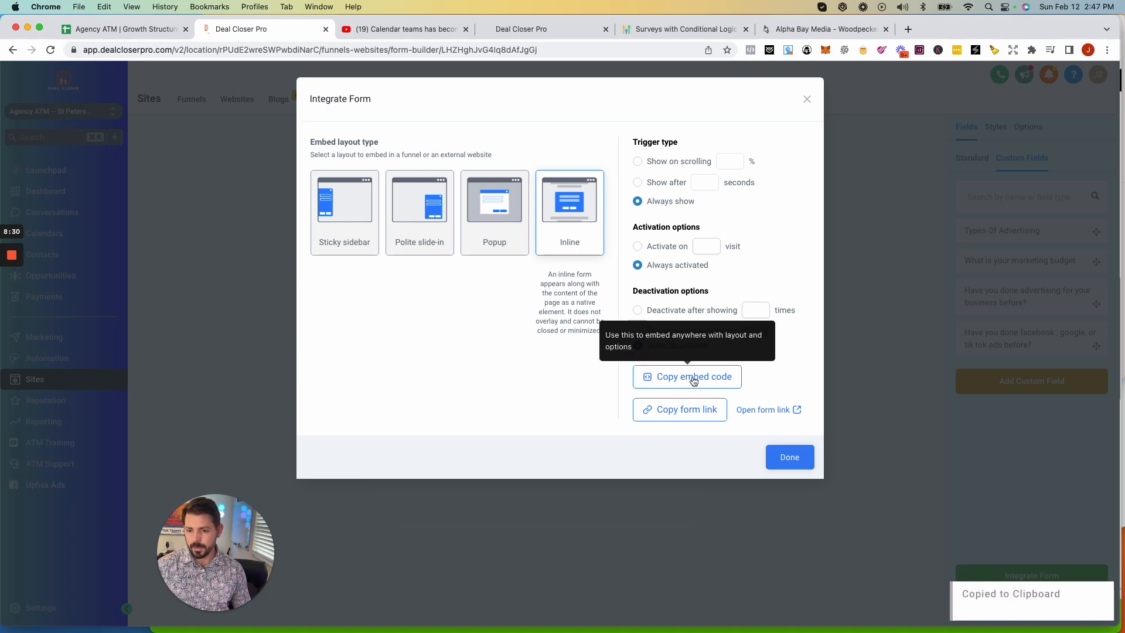
left_click(683, 417)
left_click(909, 29)
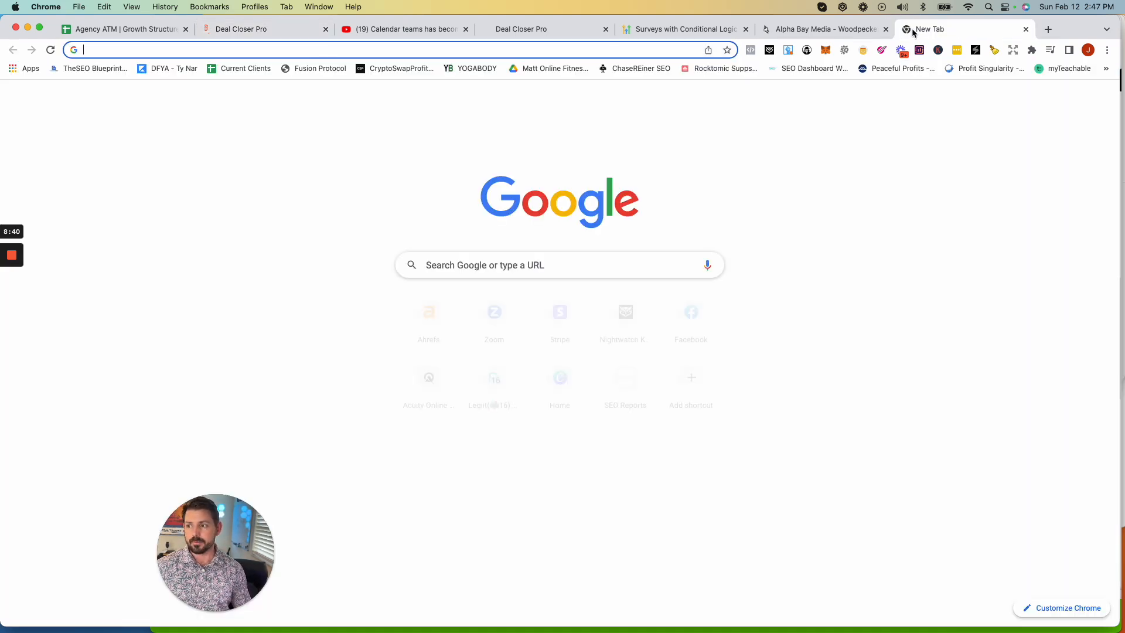
key("super+v")
key("Return")
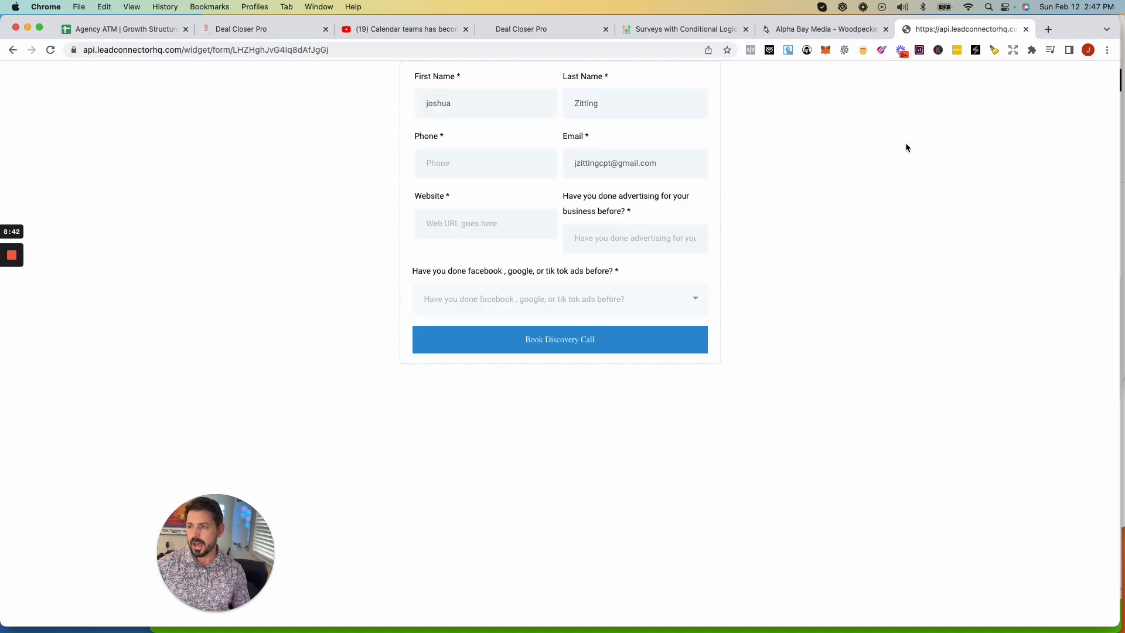
Check the live form's fields and the answer options of the facebook, google, or tik tok ads dropdown
scroll(794, 218, "down", 1)
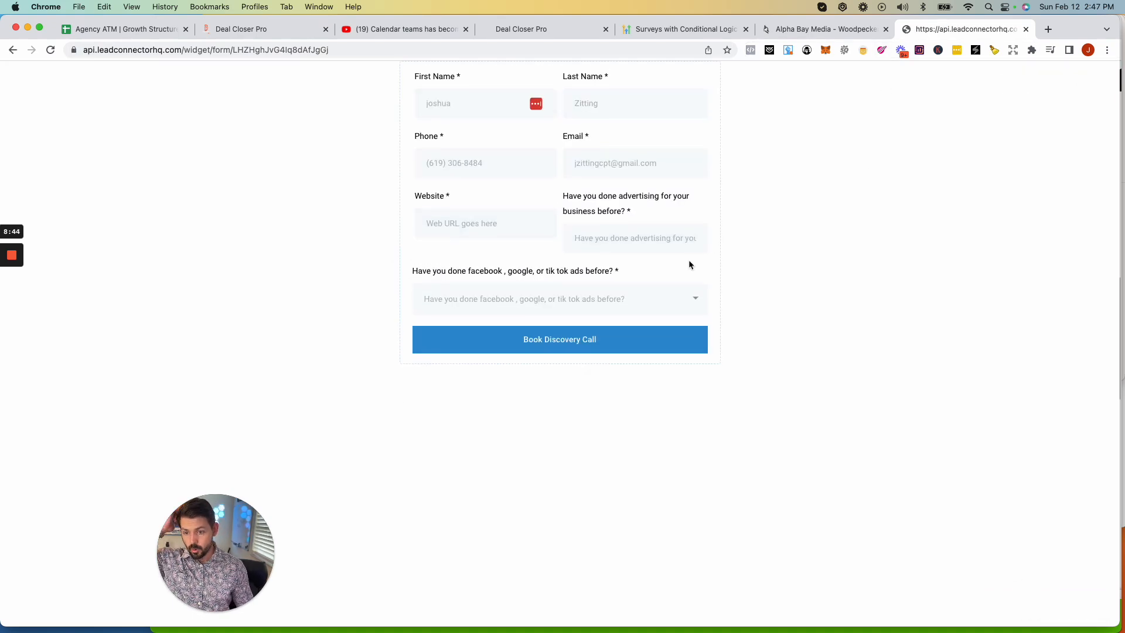
left_click(670, 298)
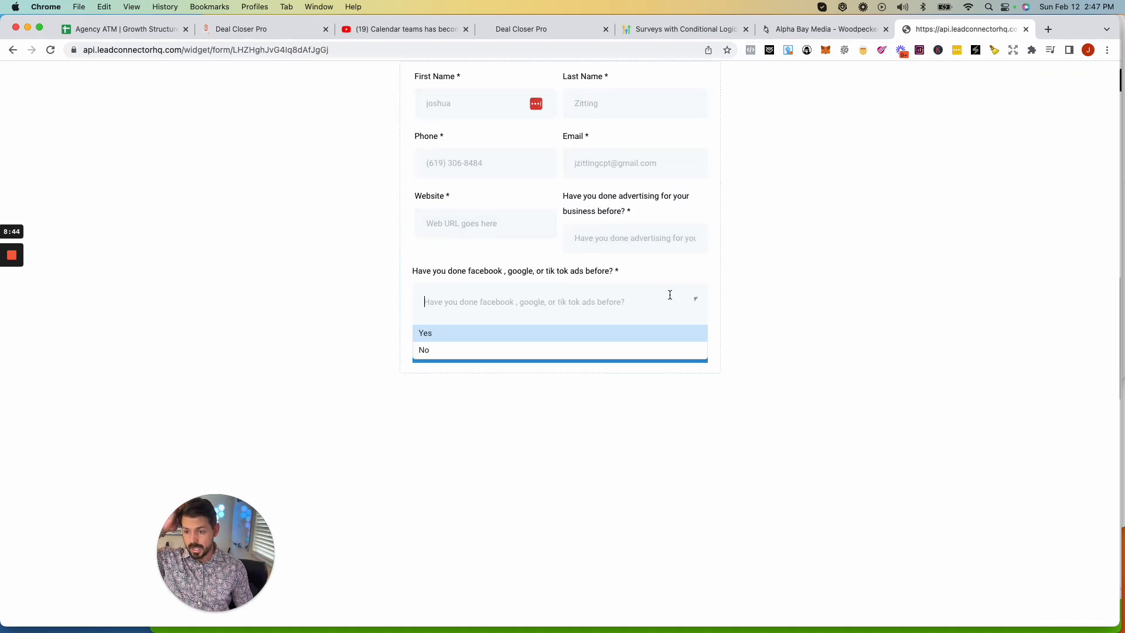
left_click(609, 228)
left_click(808, 224)
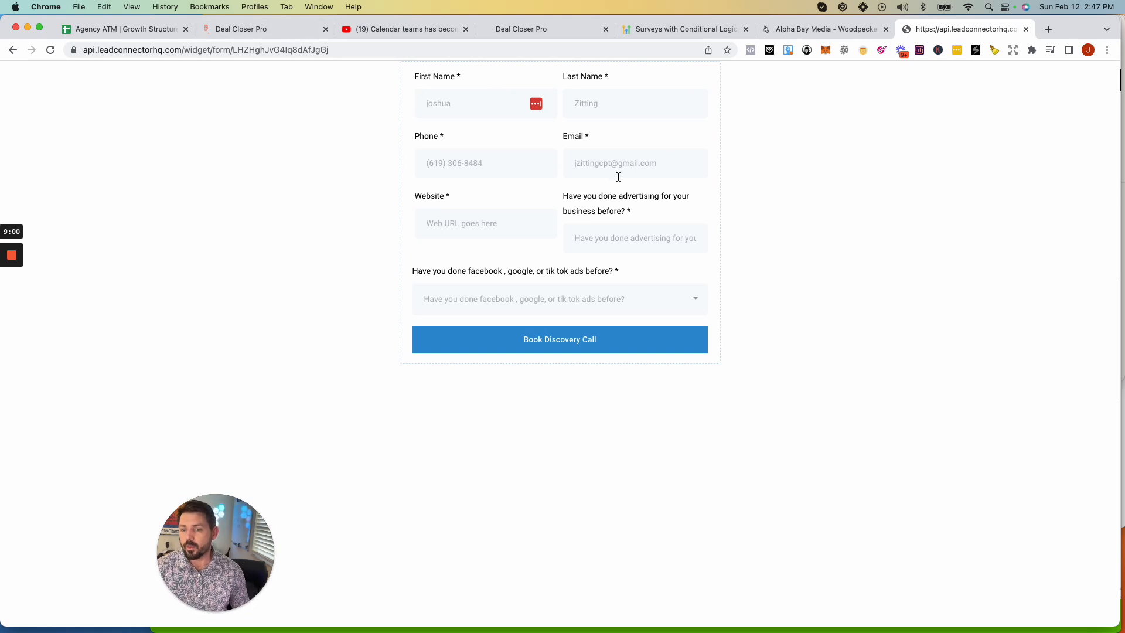
Return to the form builder, close the form's integration options, and open Calendar 2 for editing from the calendar settings
left_click(269, 29)
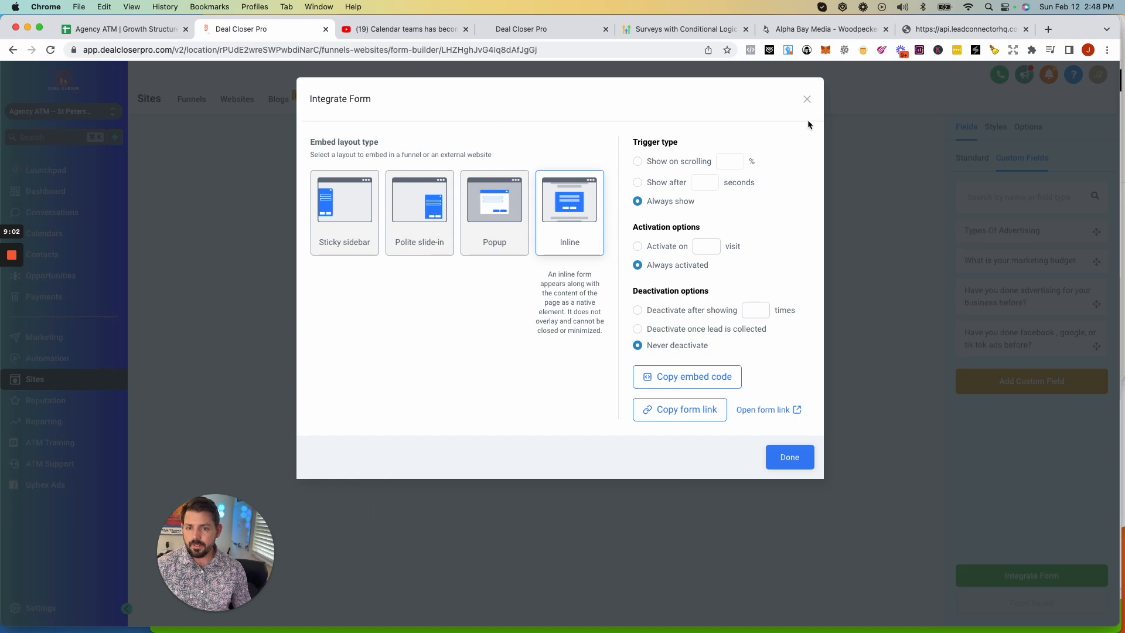
left_click(807, 99)
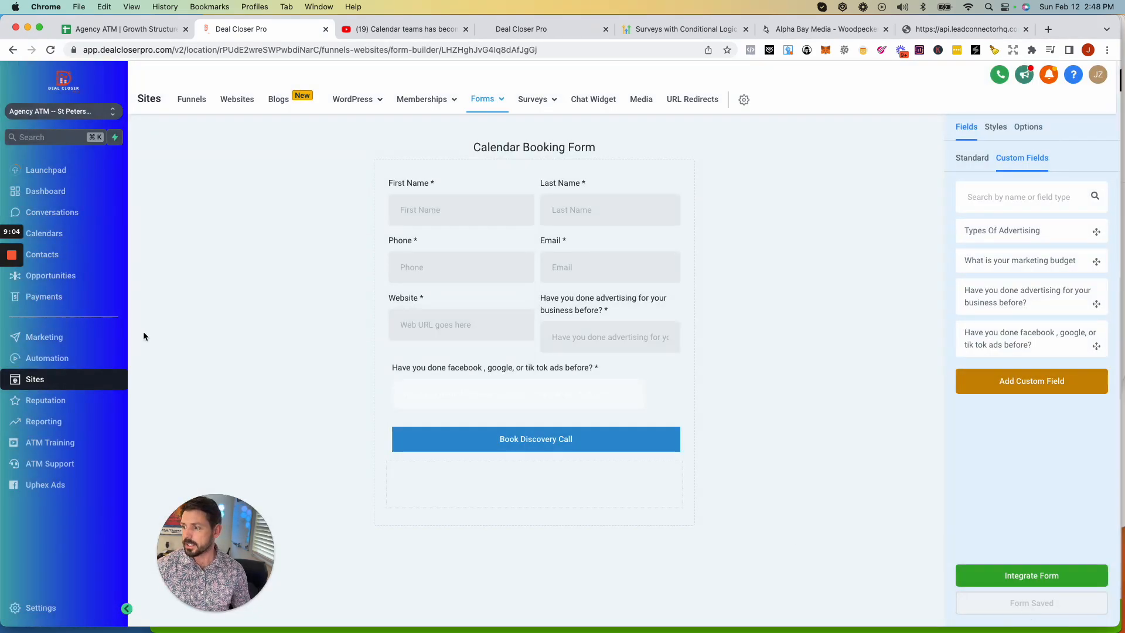
left_click(43, 254)
left_click(43, 233)
left_click(378, 98)
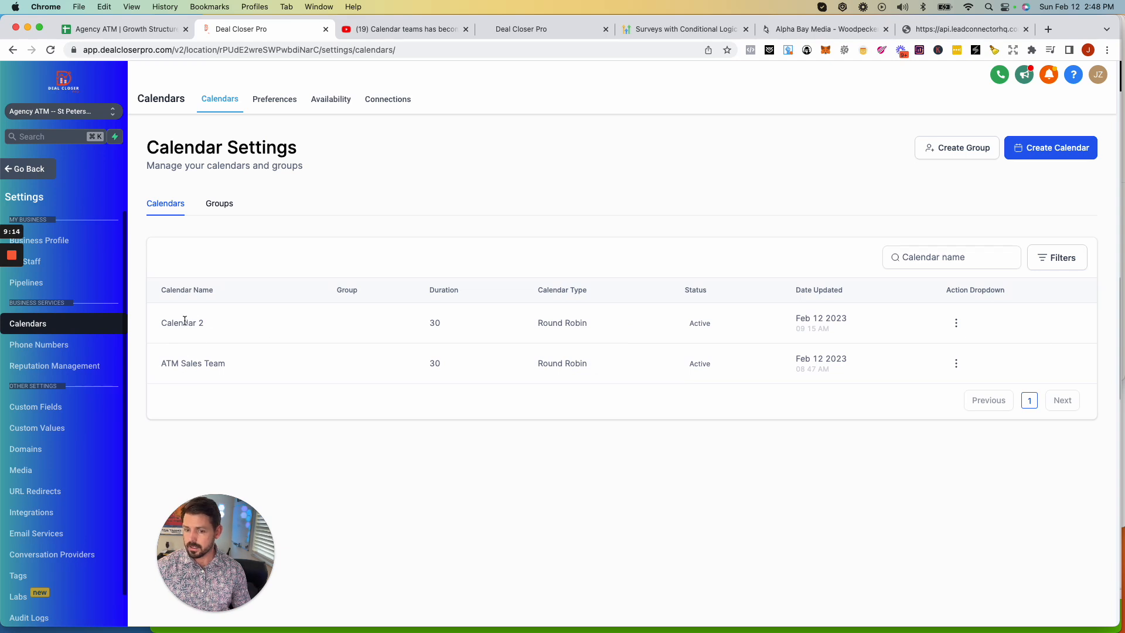
left_click(957, 323)
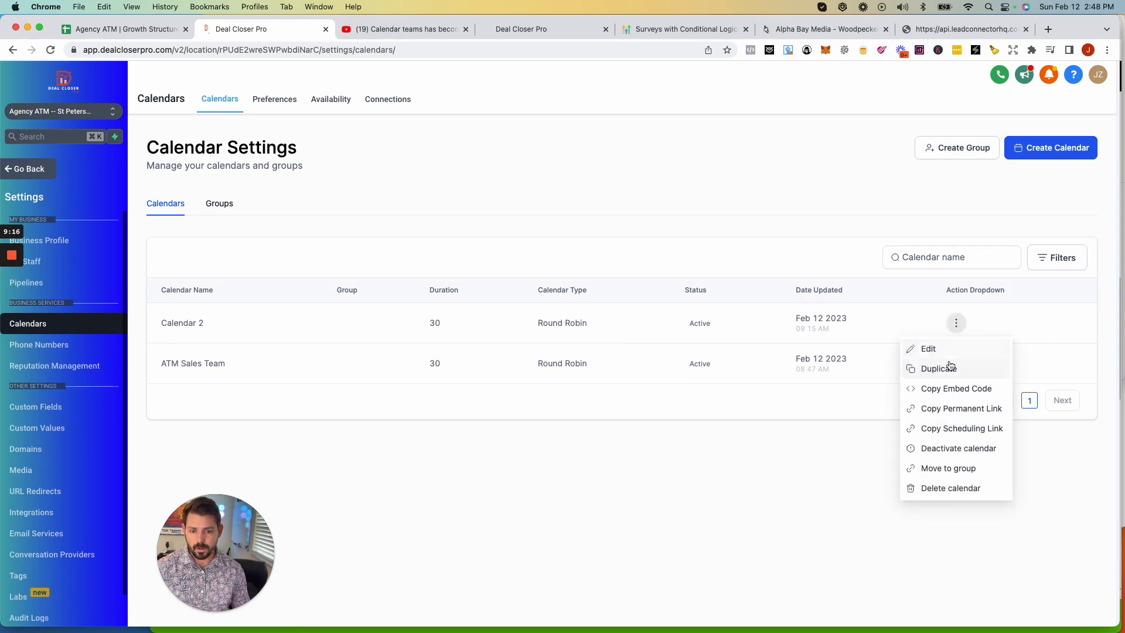
left_click(920, 347)
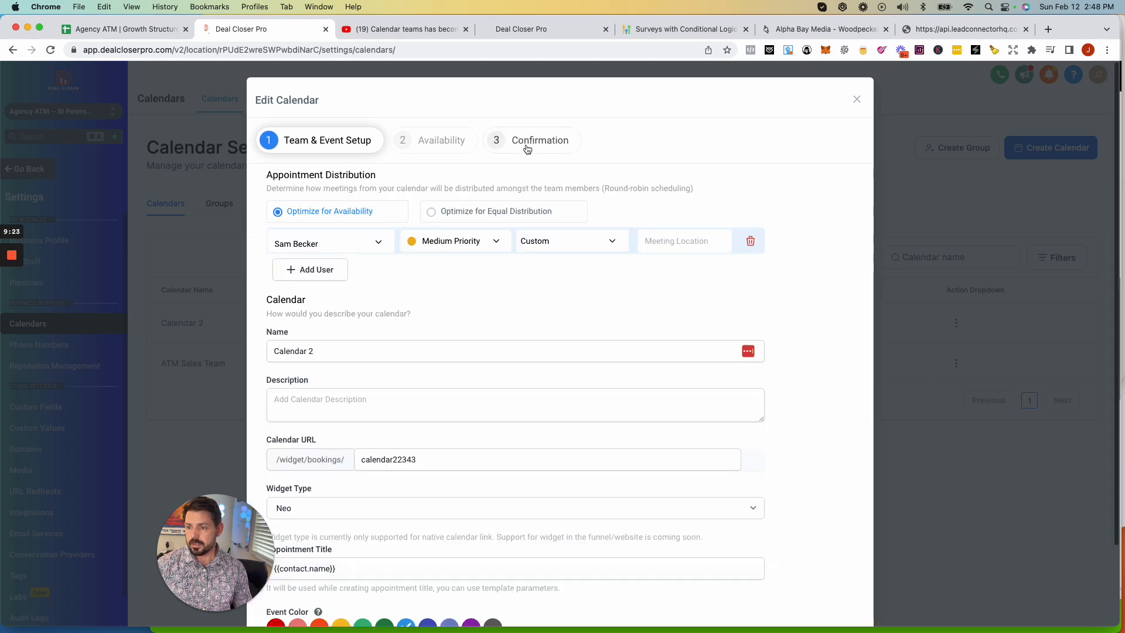
In Calendar 2's confirmation settings, choose the existing custom form other than Calendar Booking Form and complete the calendar edit
left_click(528, 146)
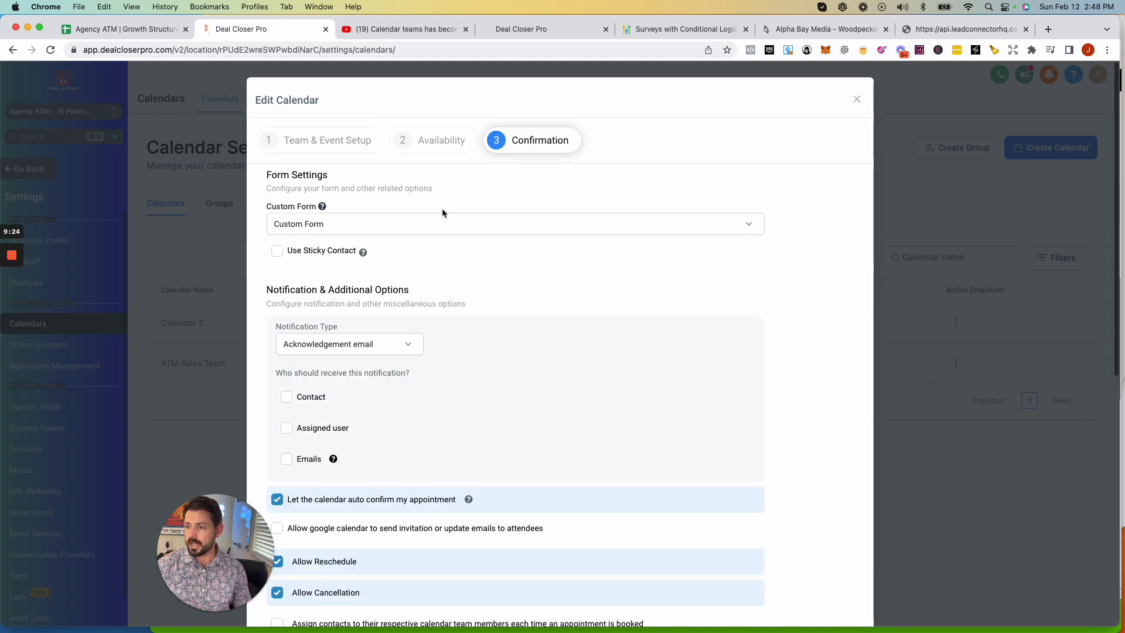
left_click(342, 226)
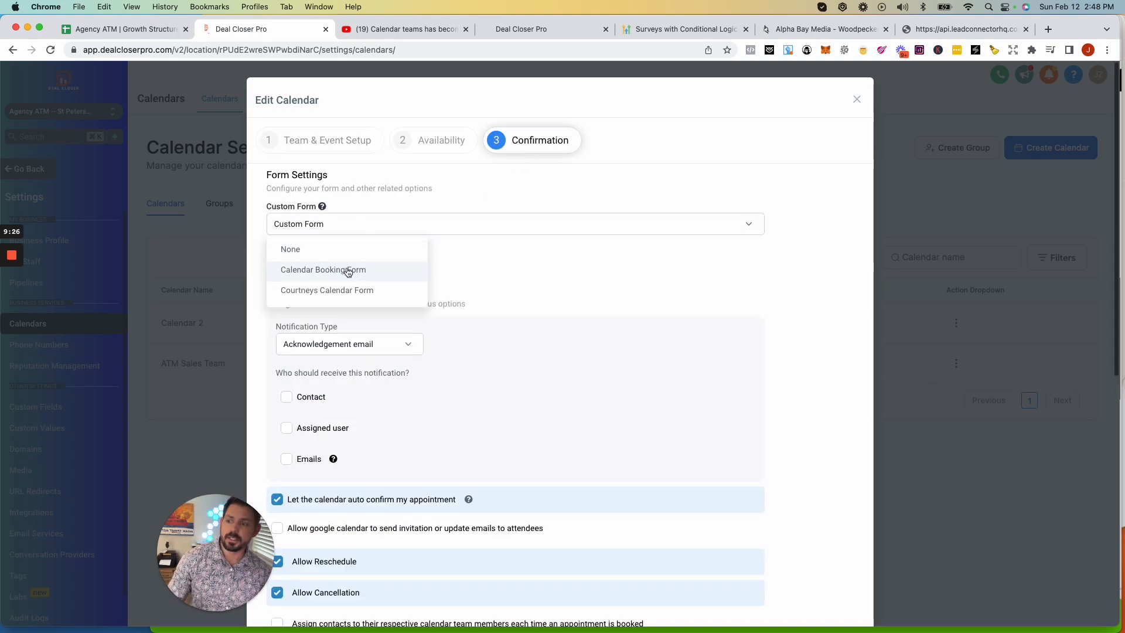
left_click(287, 291)
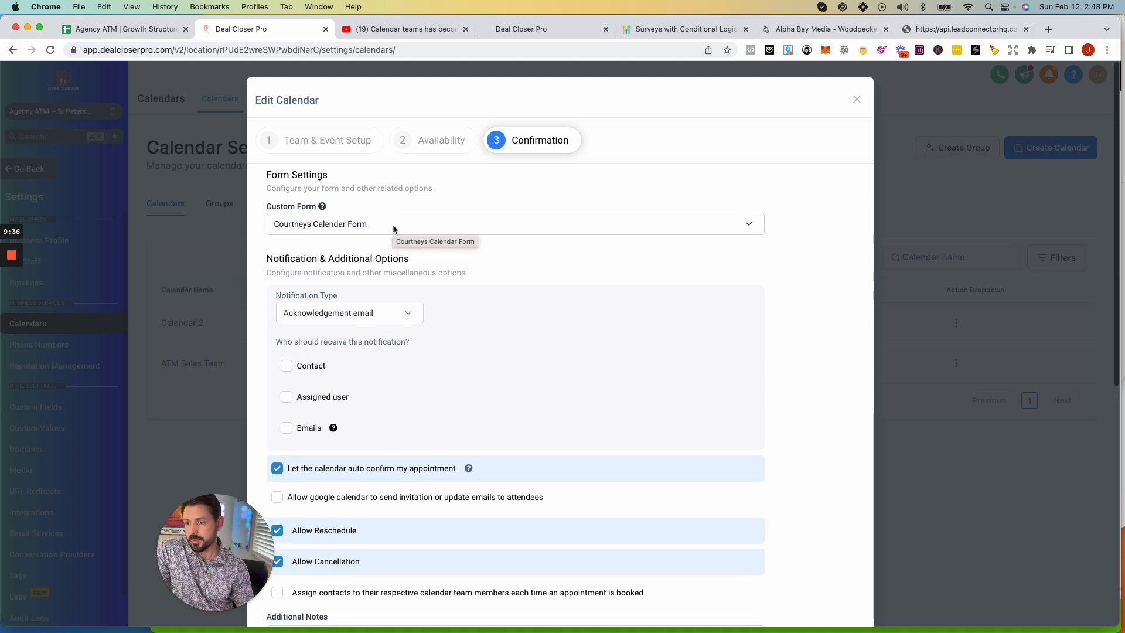
scroll(515, 284, "down", 7)
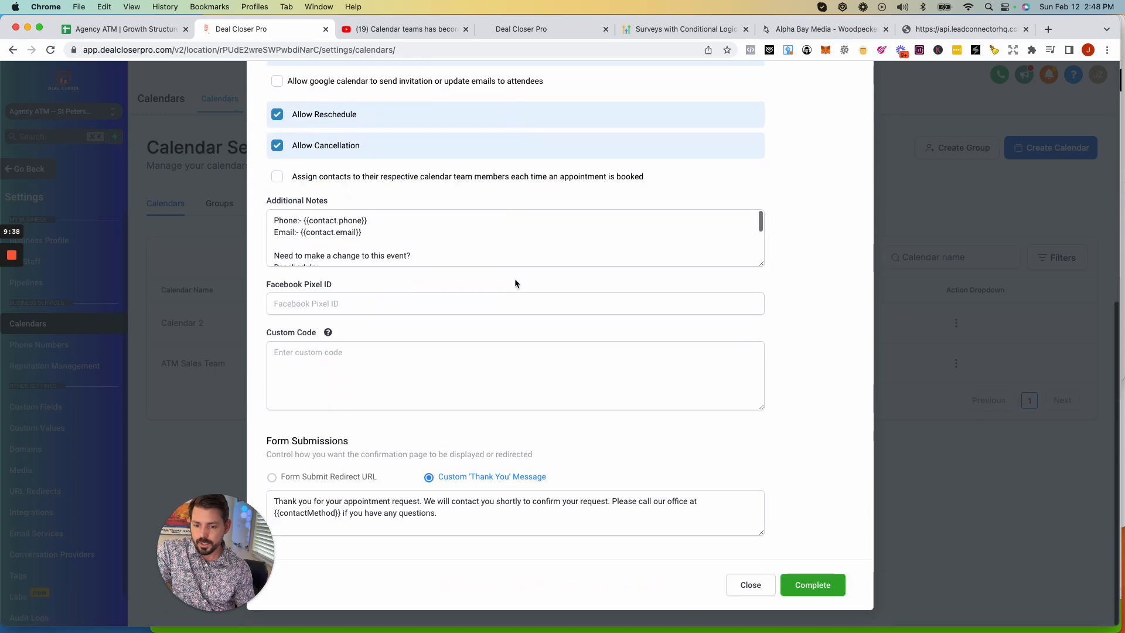
scroll(680, 426, "up", 7)
scroll(680, 427, "down", 7)
left_click(809, 584)
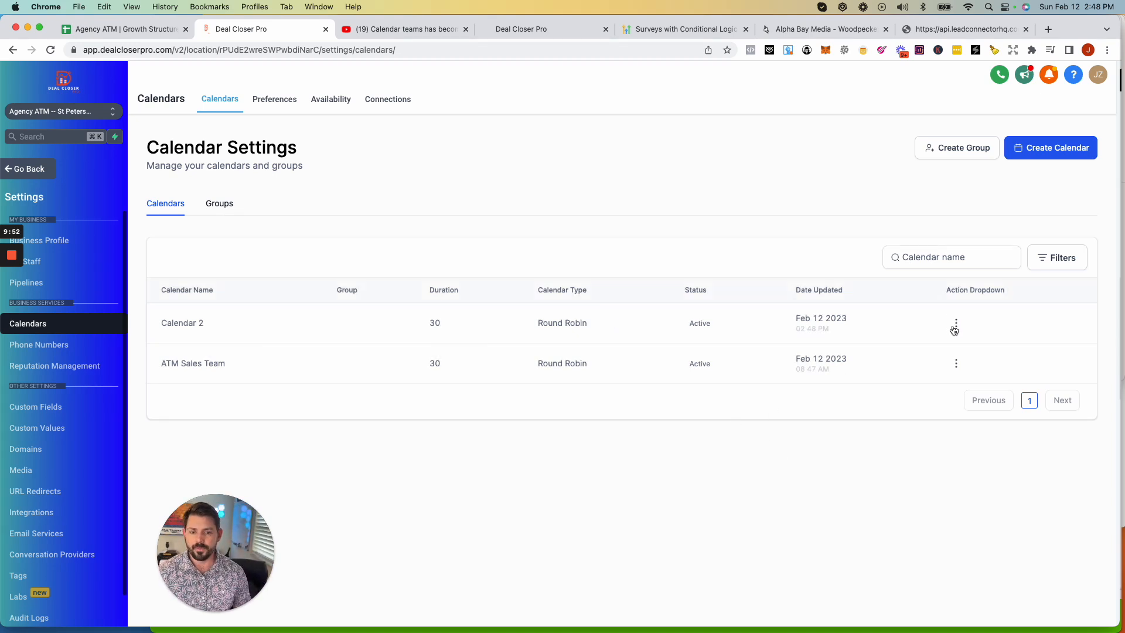
Copy Calendar 2's permanent link and open it in a new browser tab
left_click(955, 324)
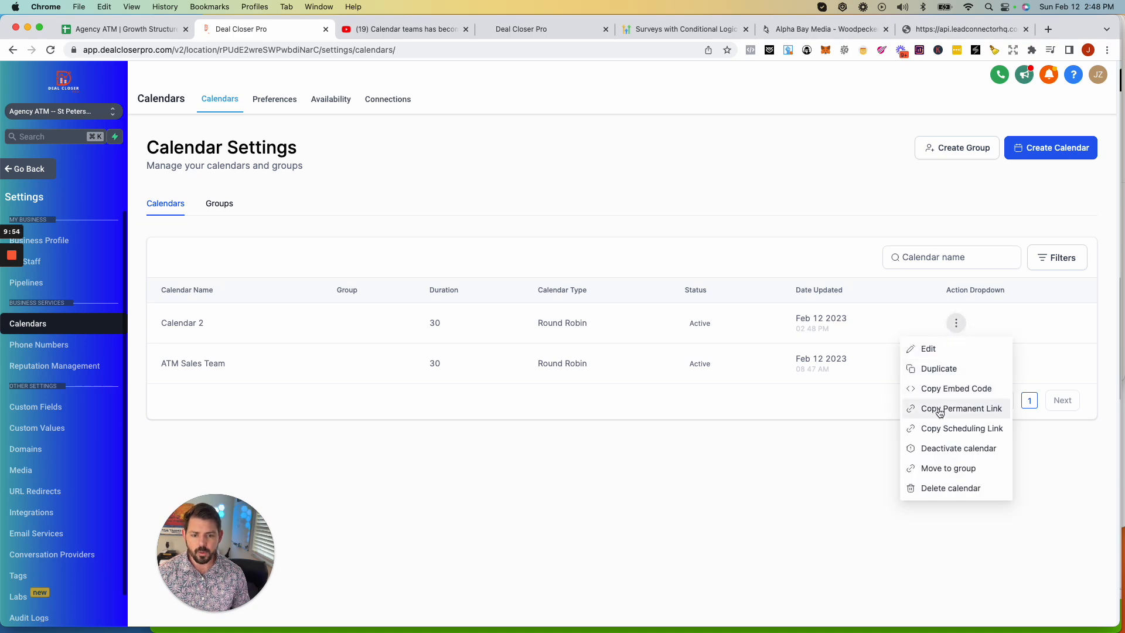
left_click(940, 408)
left_click(1043, 30)
key("super+v")
key("Return")
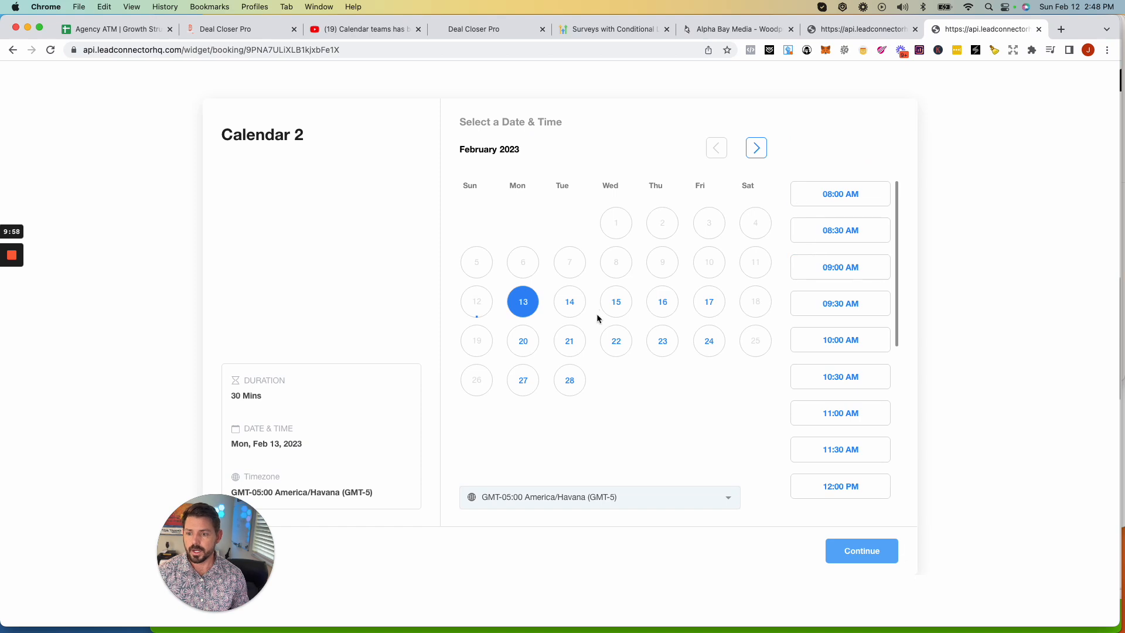
Choose February 14, 2023 at 08:00 AM on the booking page, continue, and check the fields of the attached form
left_click(570, 302)
left_click(844, 199)
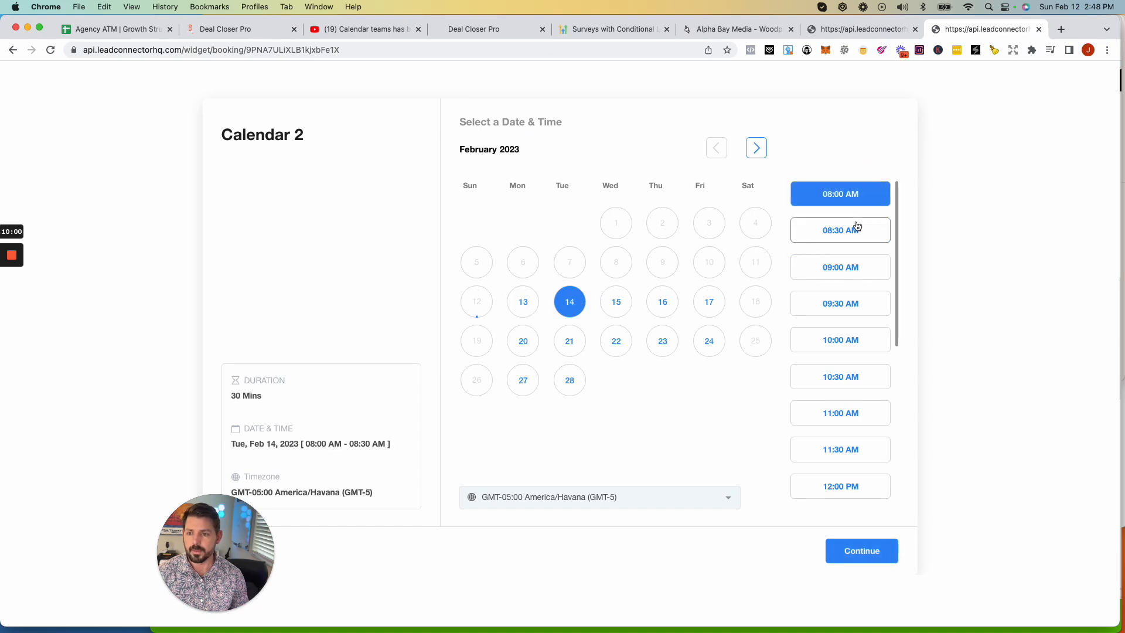
left_click(862, 554)
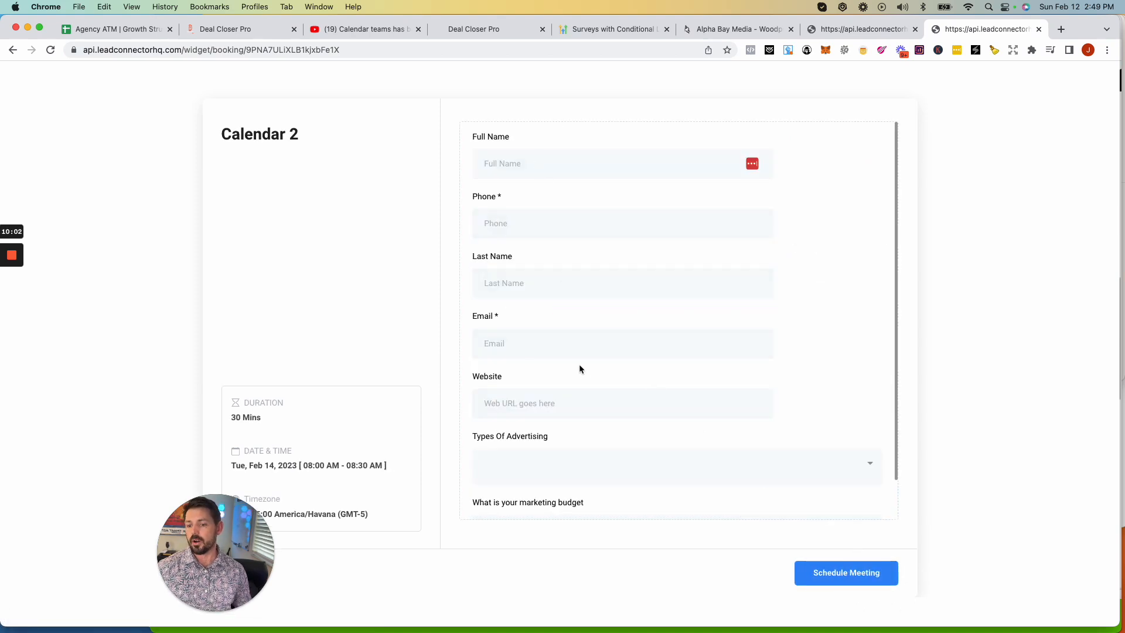
scroll(578, 357, "down", 2)
scroll(590, 351, "up", 2)
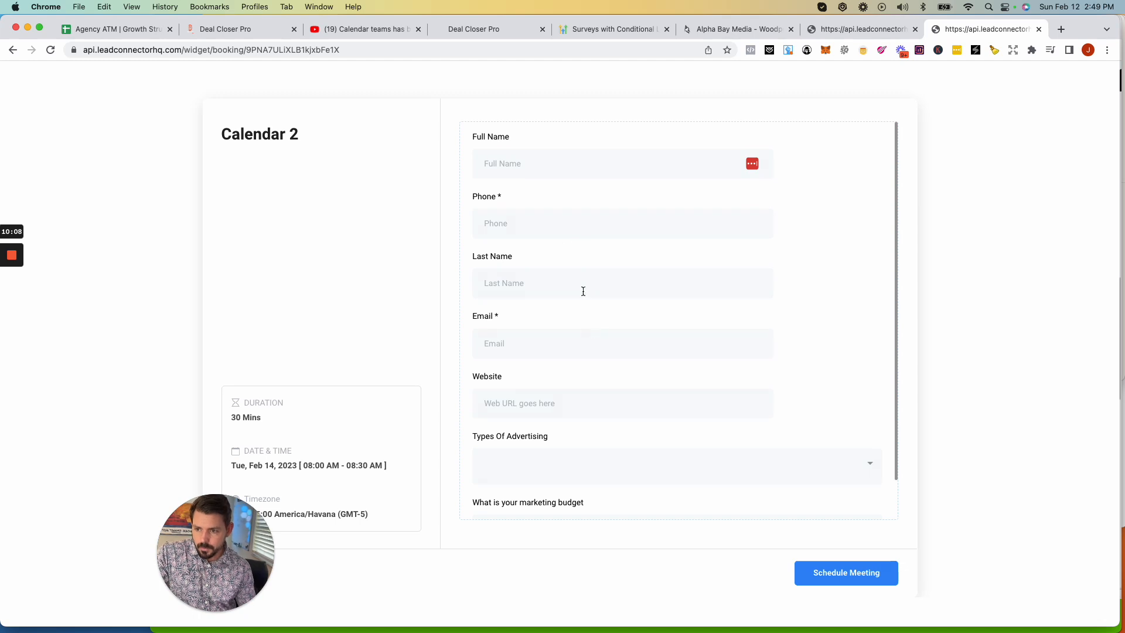
Return to the Deal Closer calendar settings, leave them, and open the list of funnels
left_click(241, 29)
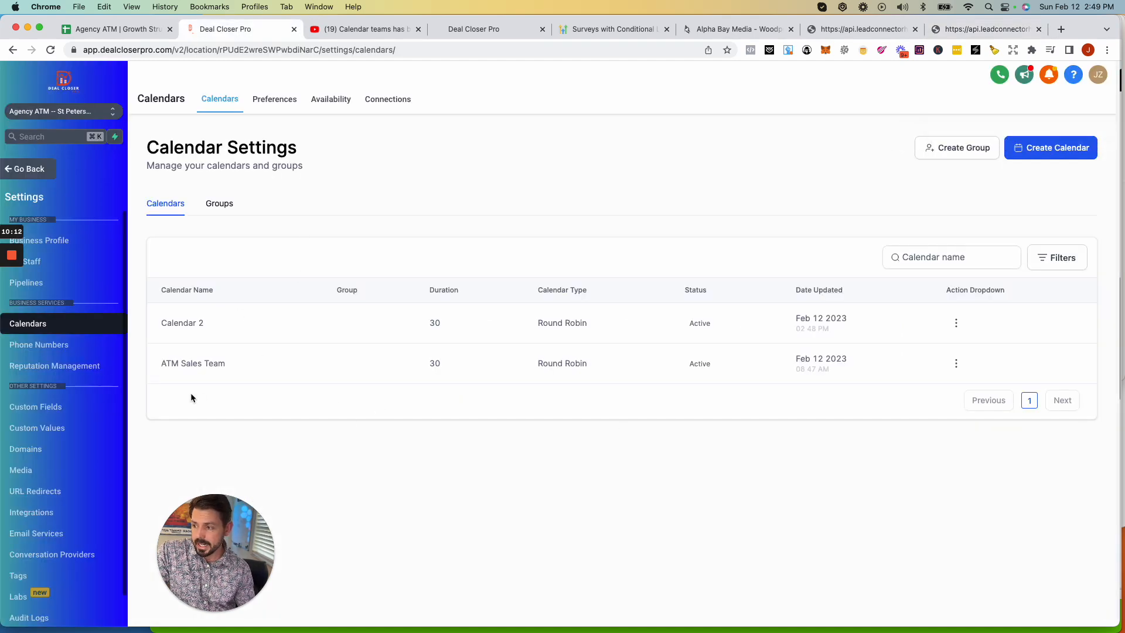
left_click(24, 170)
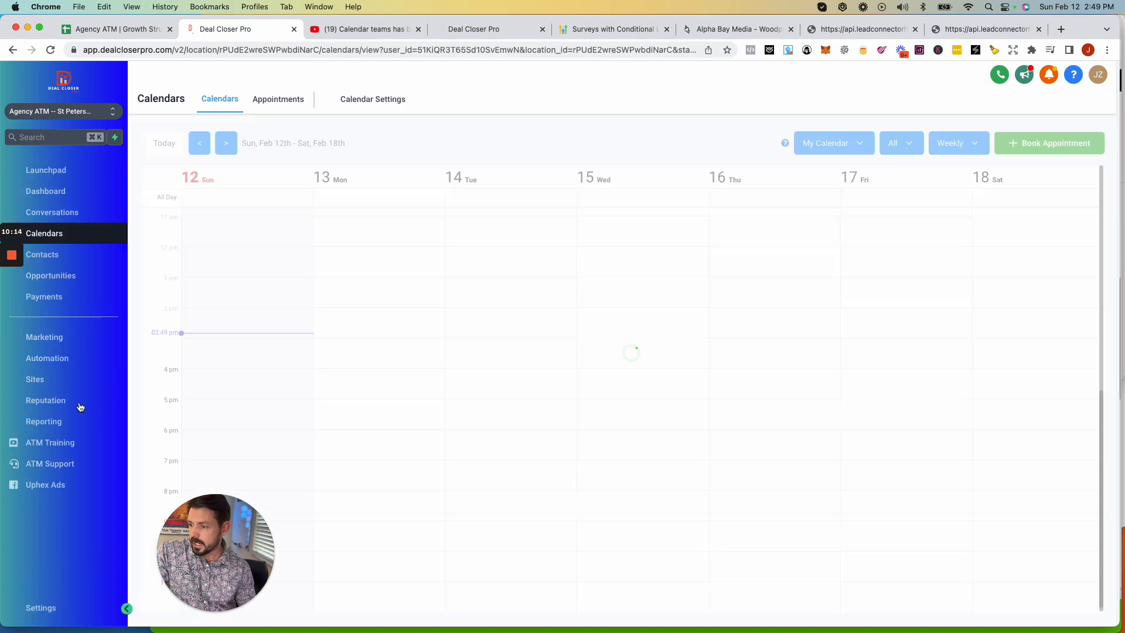
left_click(35, 381)
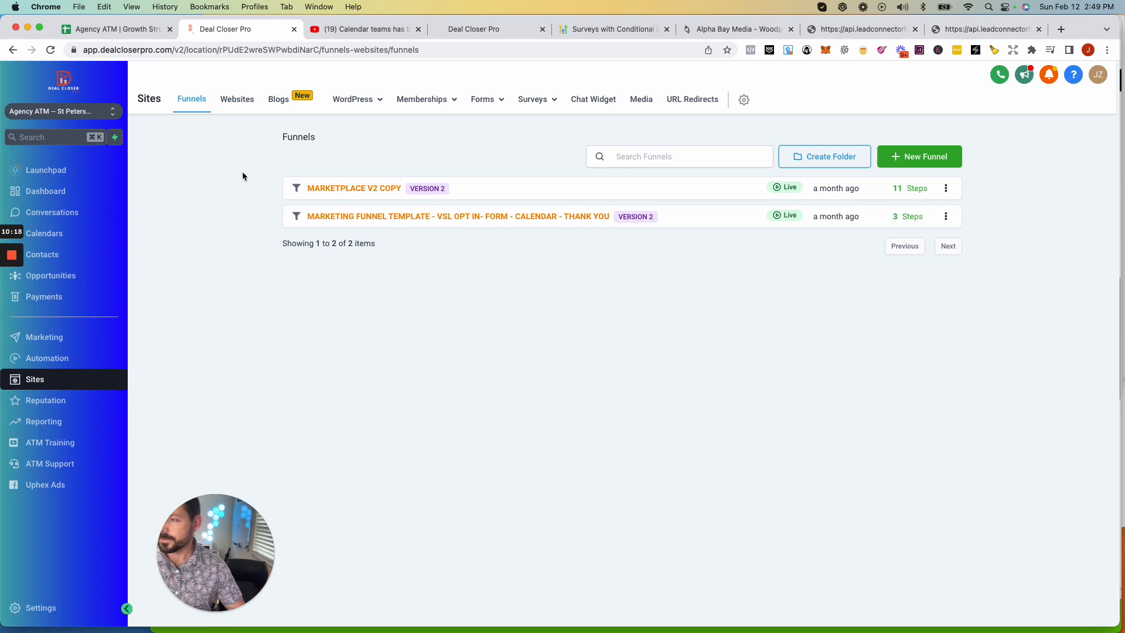
Start a new funnel to view the prebuilt designs in the template library, and close the library
left_click(930, 163)
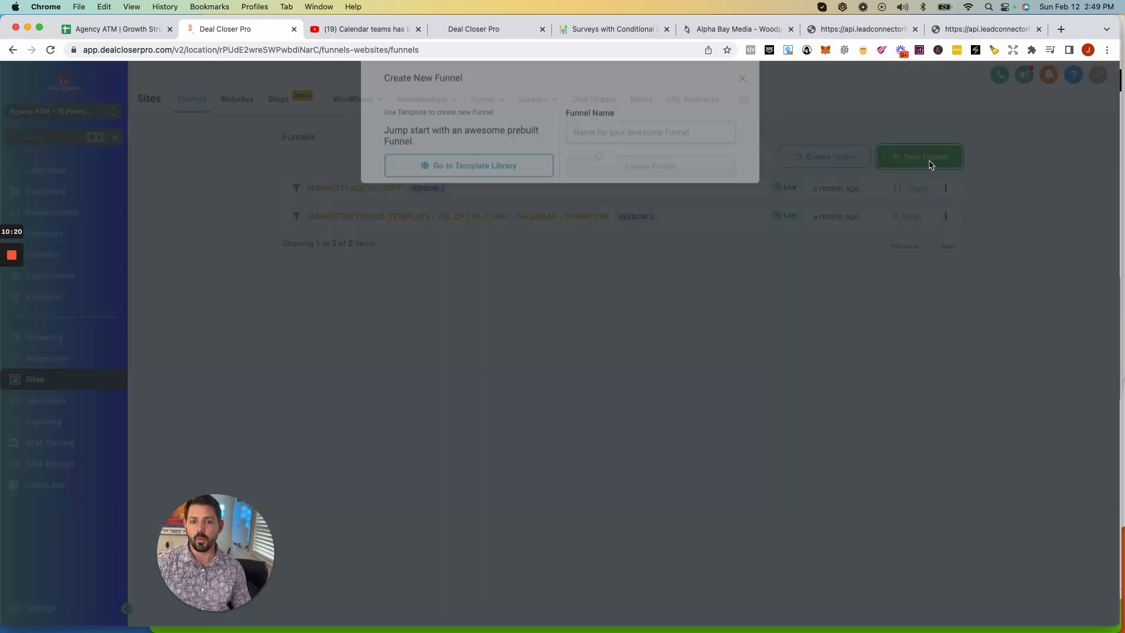
left_click(505, 187)
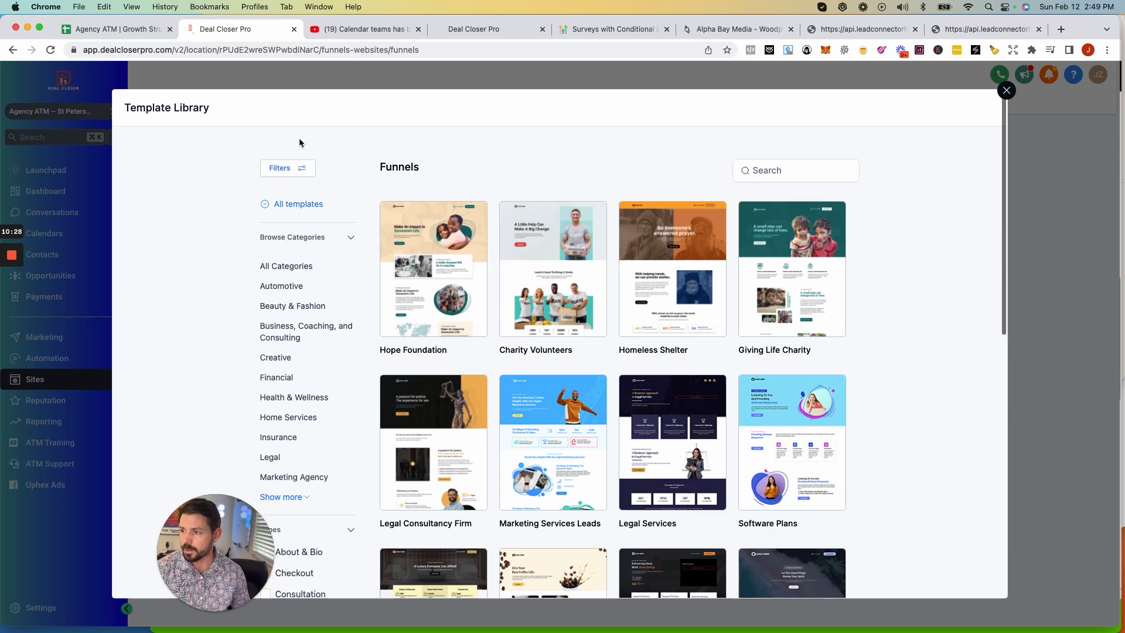
left_click(1006, 91)
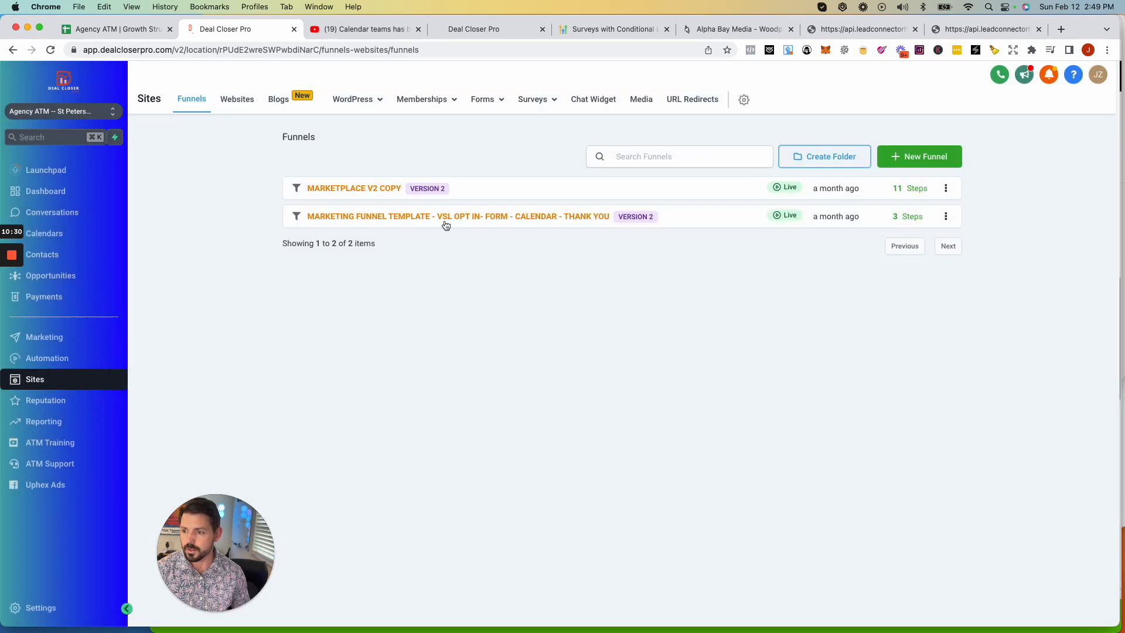
Open the Marketplace V2 Copy funnel and edit its Marketplace Home page in the same tab
left_click(360, 189)
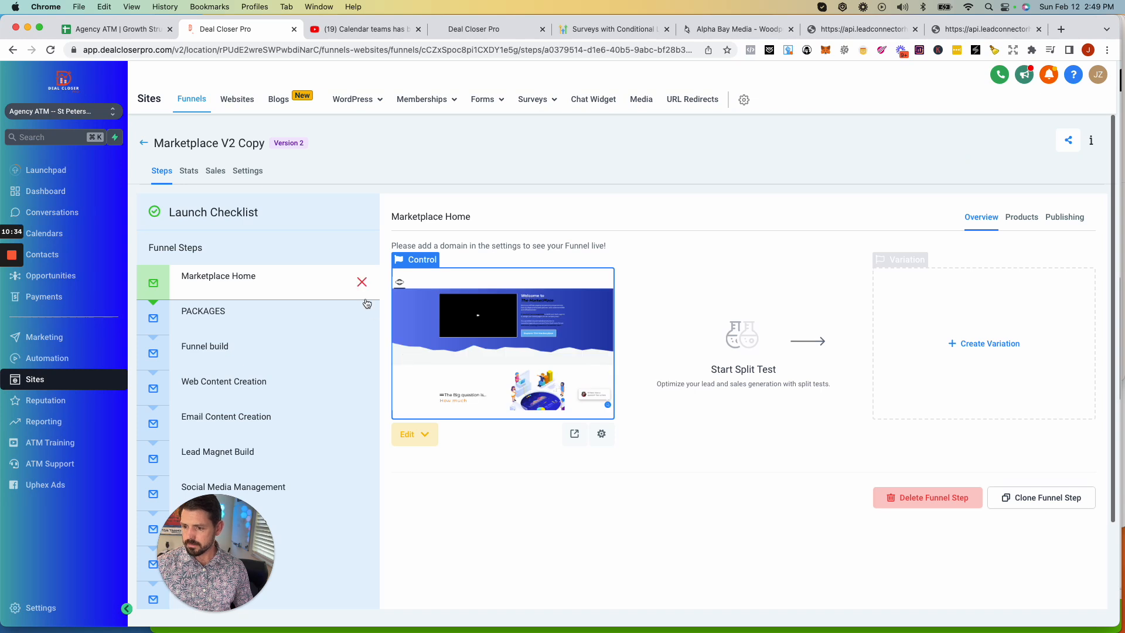
left_click(413, 436)
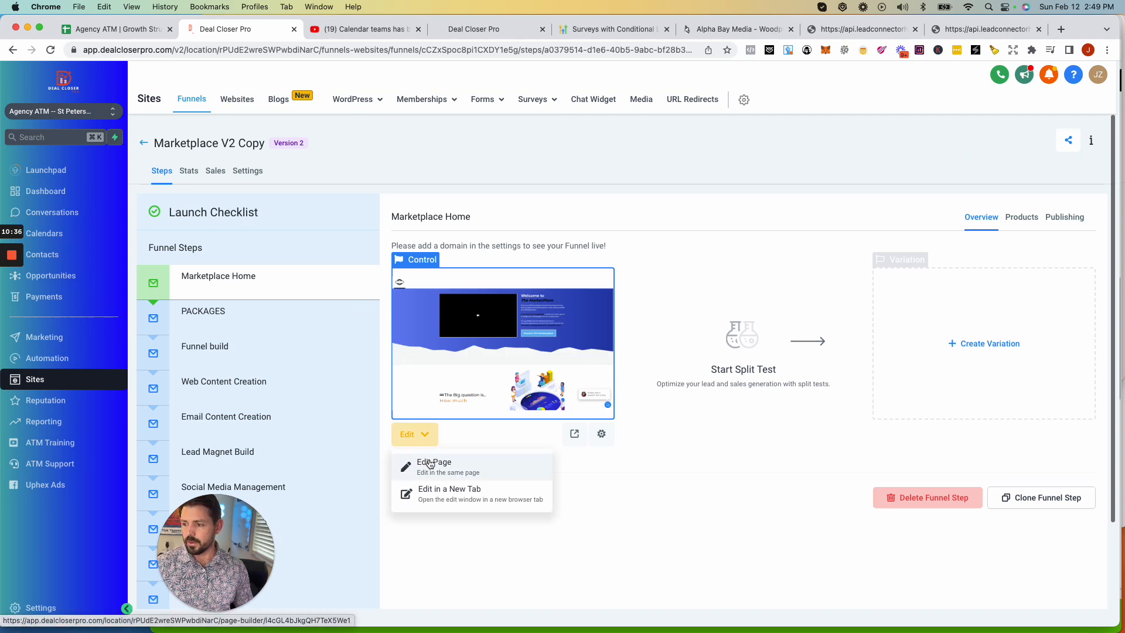
left_click(410, 460)
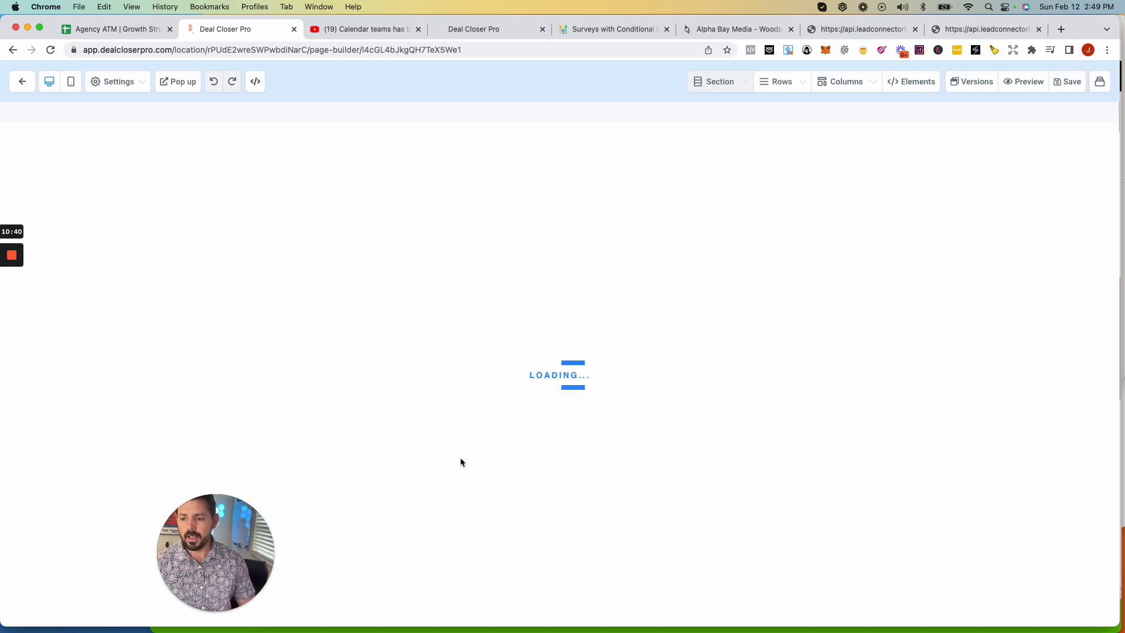
Add a form element to the empty column below the video and select Calendar Booking Form for it
scroll(692, 424, "down", 3)
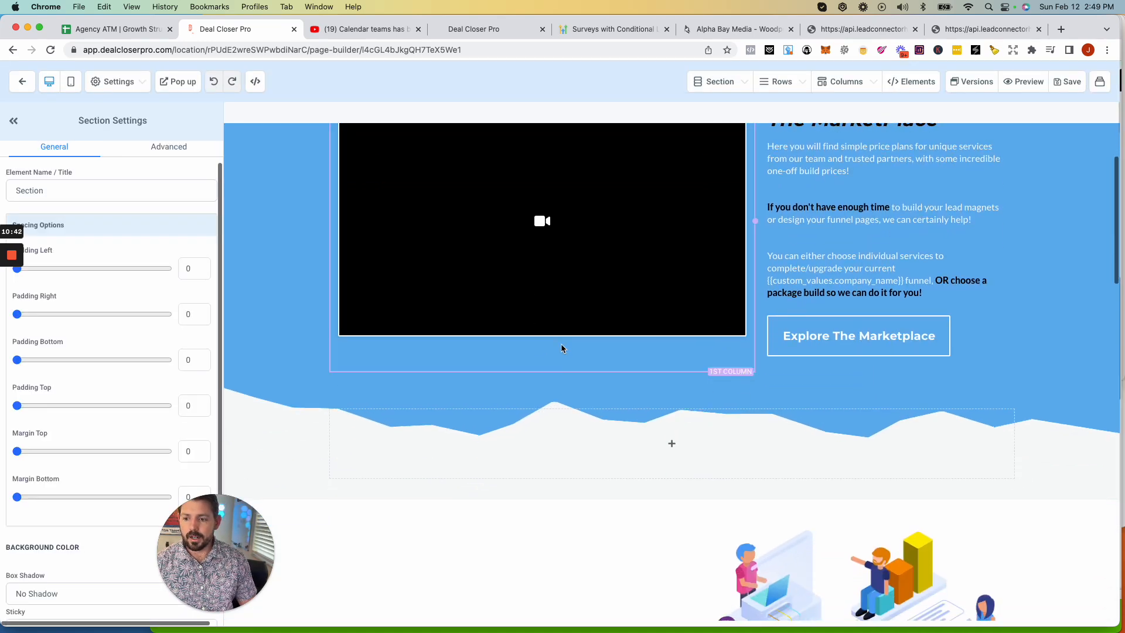
left_click(674, 444)
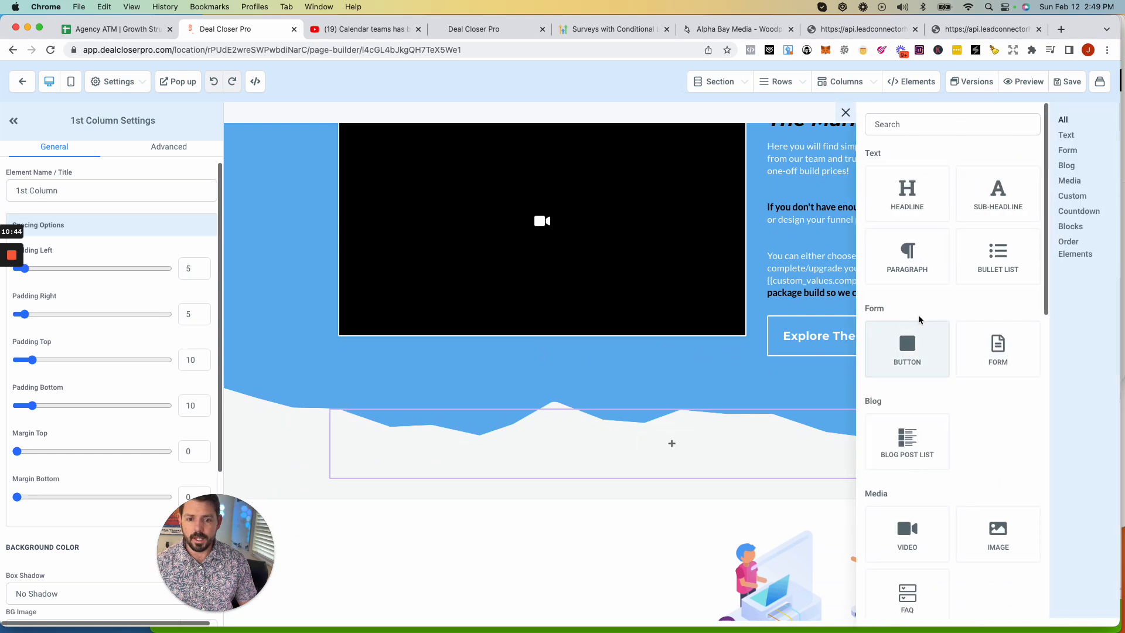
scroll(992, 274, "down", 1)
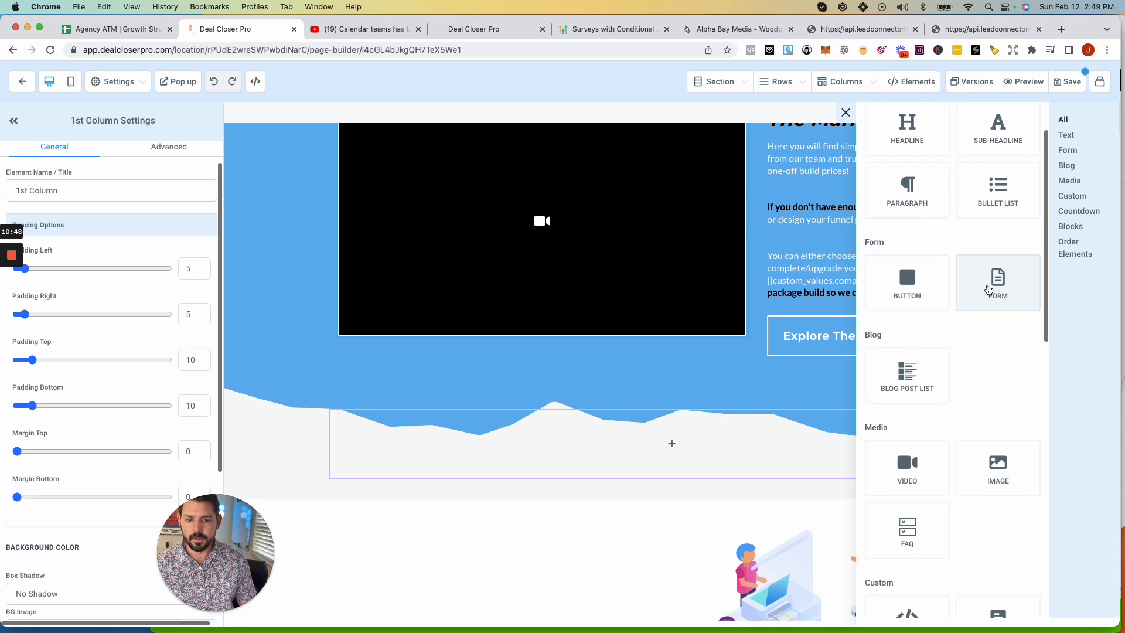
left_click(989, 290)
left_click(525, 304)
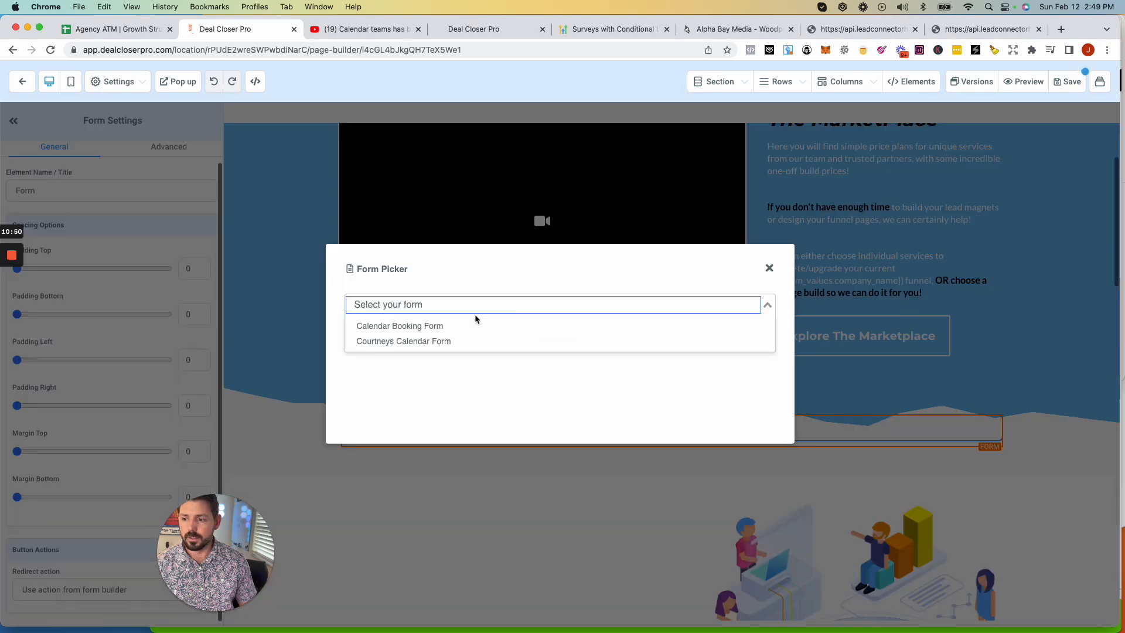
left_click(412, 327)
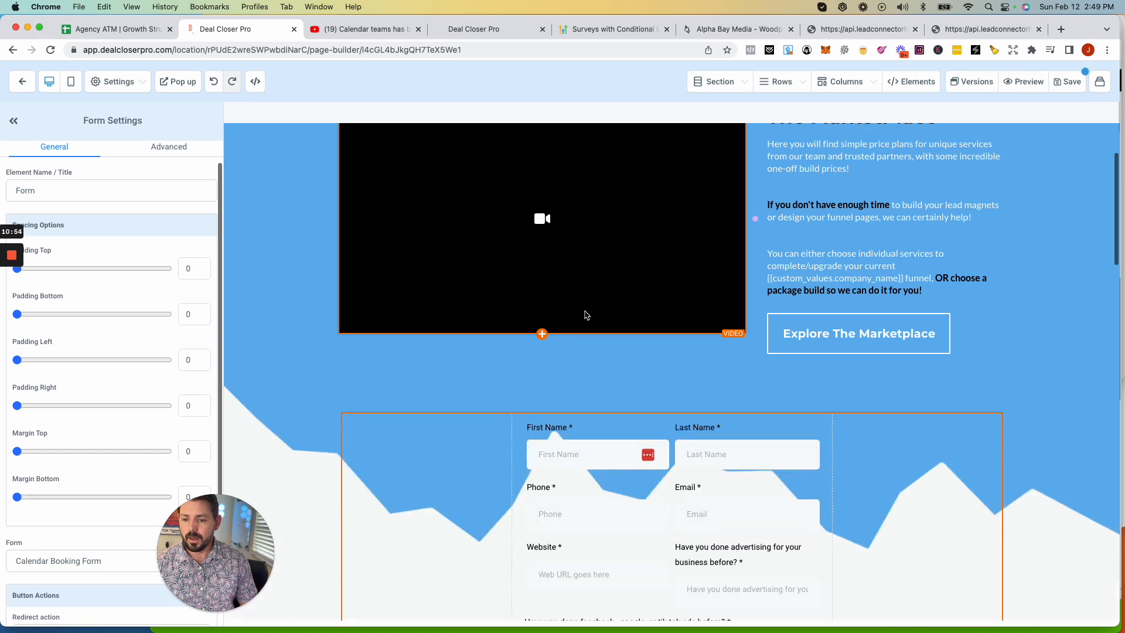
Set the redirect action of the embedded Calendar Booking Form to Go to website URL and review the available redirect options
scroll(589, 319, "down", 5)
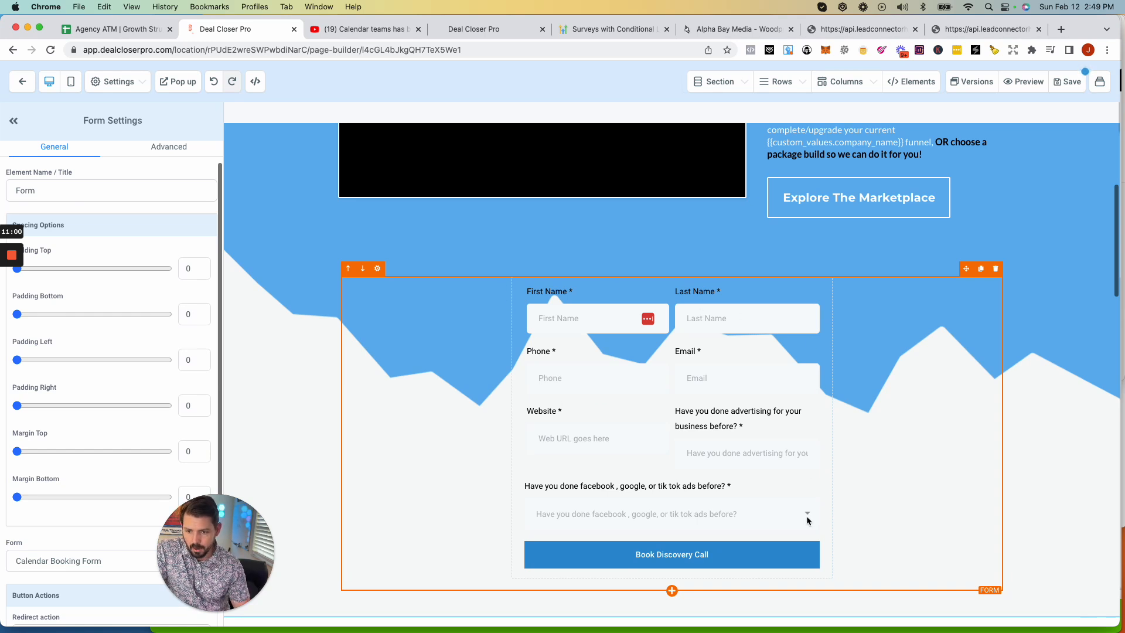
scroll(724, 493, "down", 3)
scroll(633, 358, "up", 2)
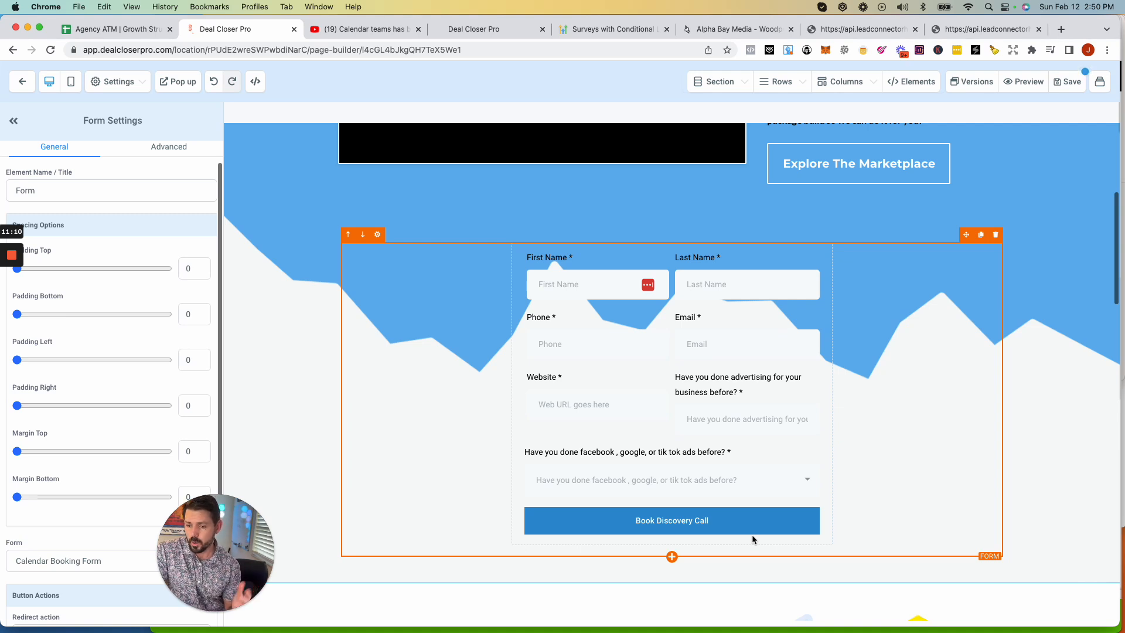
scroll(739, 452, "down", 1)
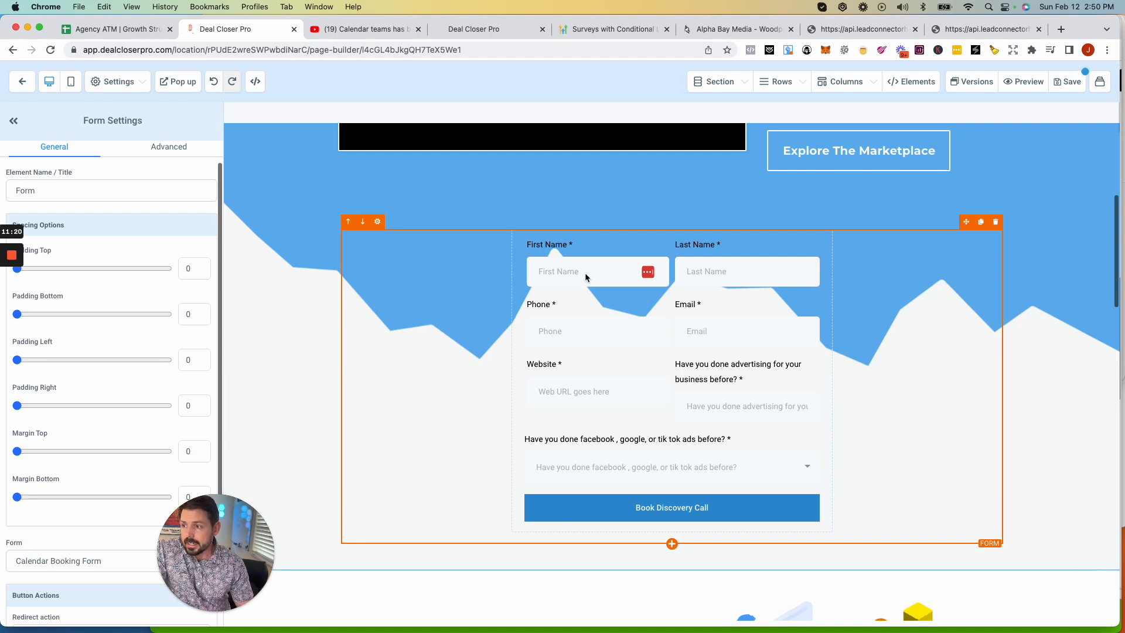
scroll(156, 318, "down", 2)
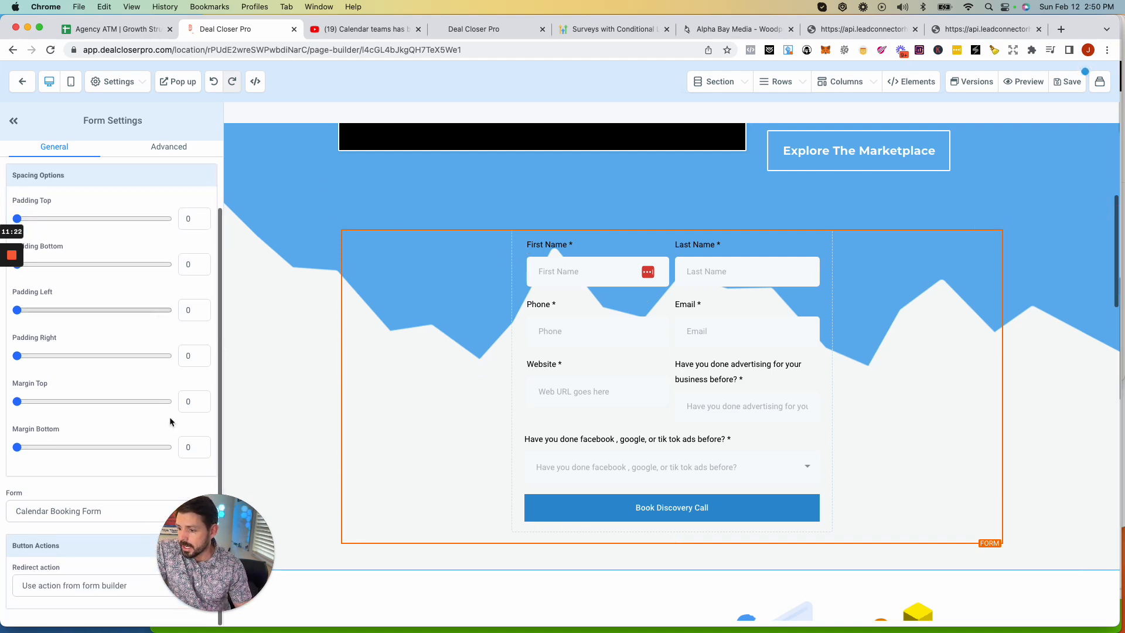
left_click_drag(216, 596, 1053, 595)
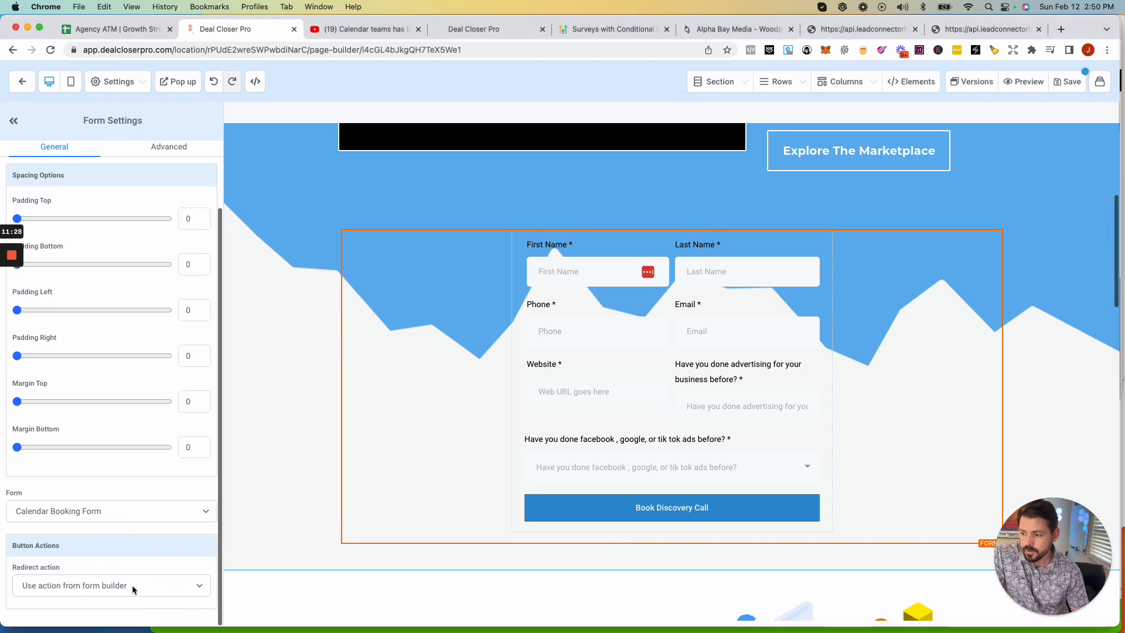
left_click(143, 585)
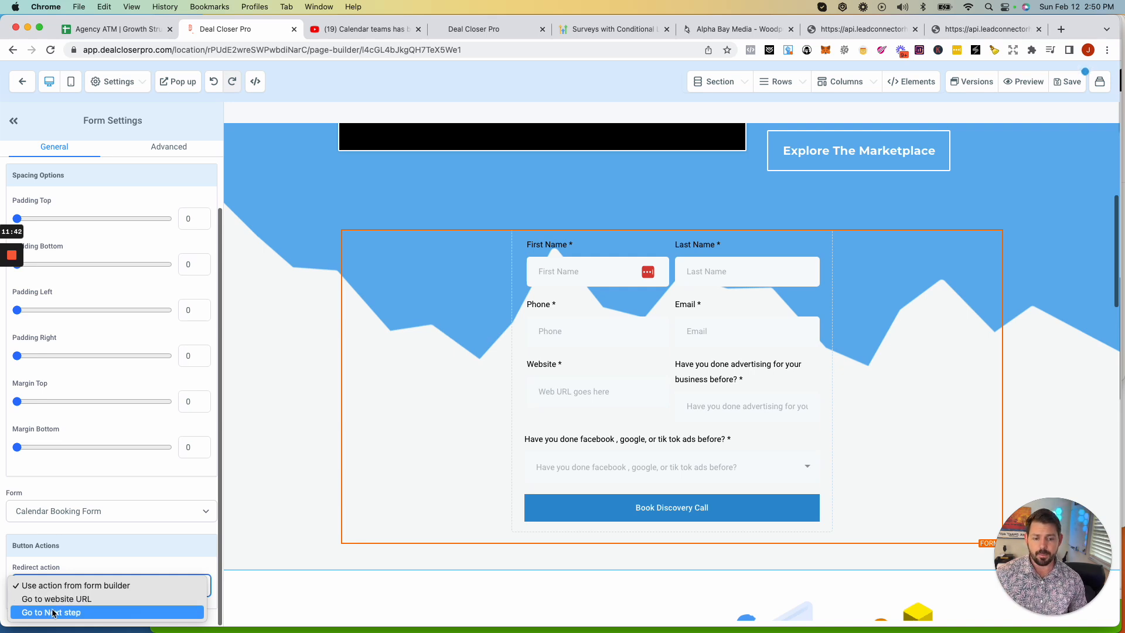
left_click(80, 600)
scroll(107, 548, "down", 2)
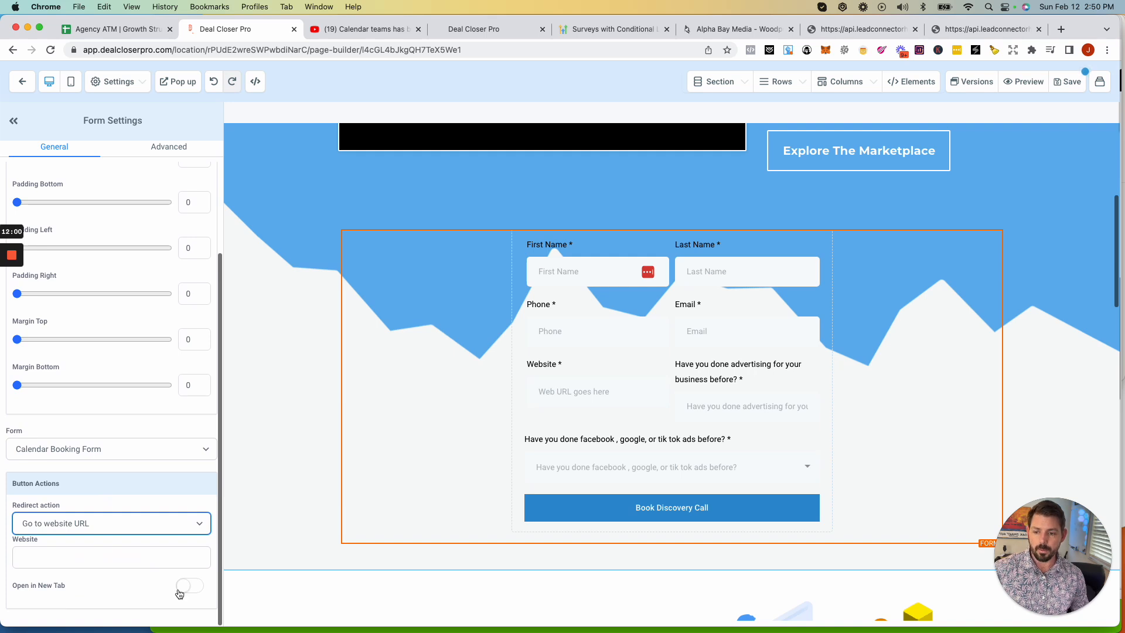
left_click(140, 517)
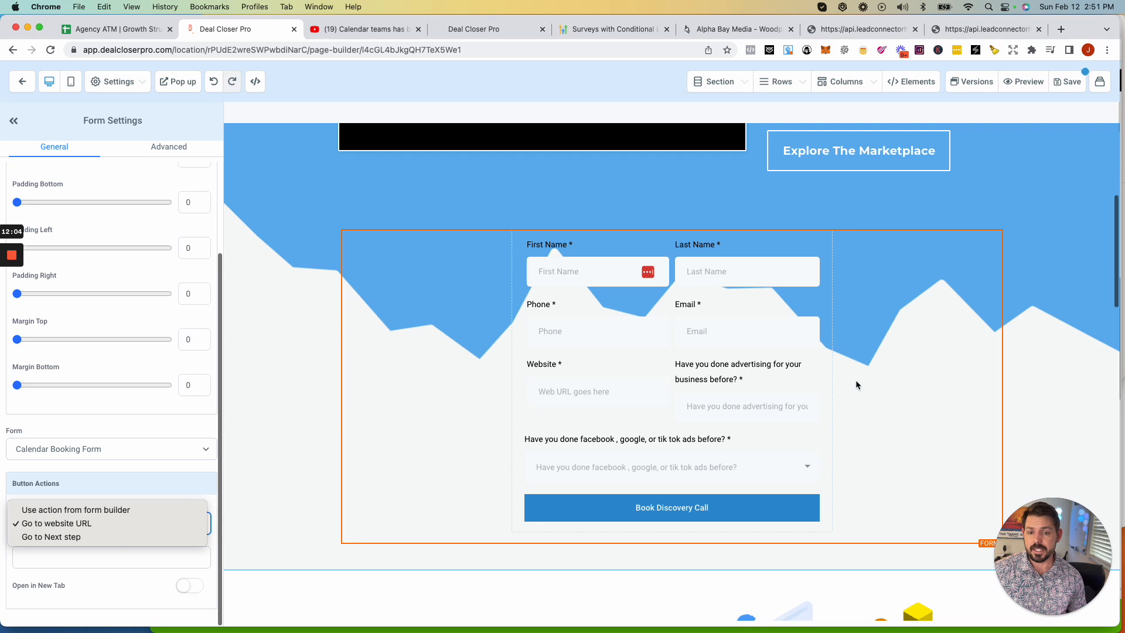
left_click(909, 349)
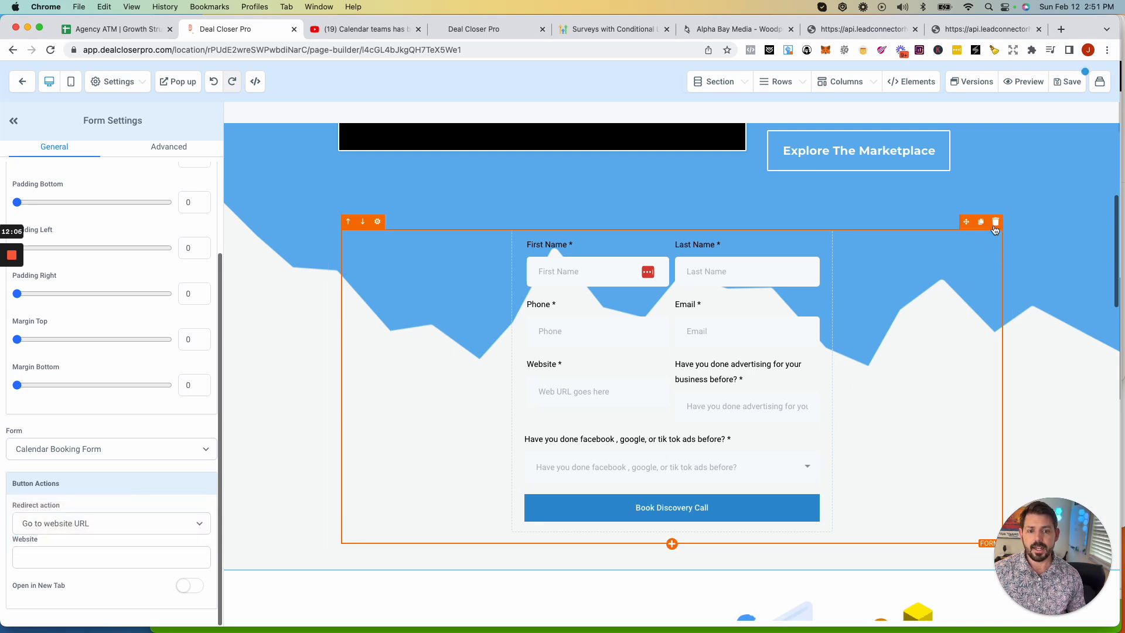
Delete the embedded form element from the Marketplace Home page and leave the page editor
left_click(995, 222)
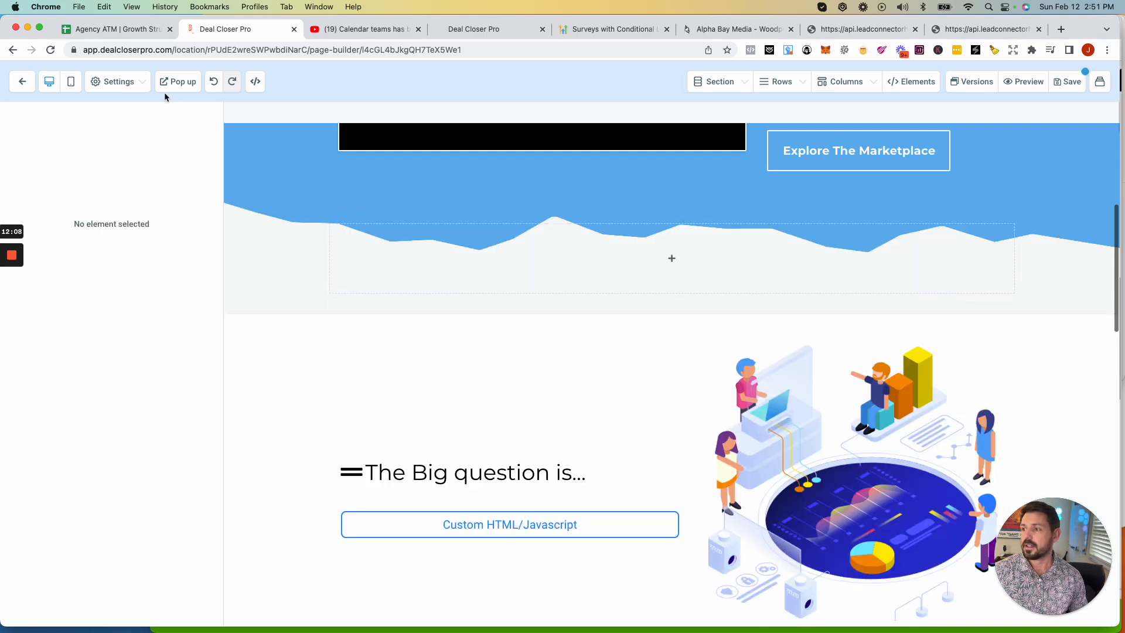
left_click(22, 81)
left_click(579, 247)
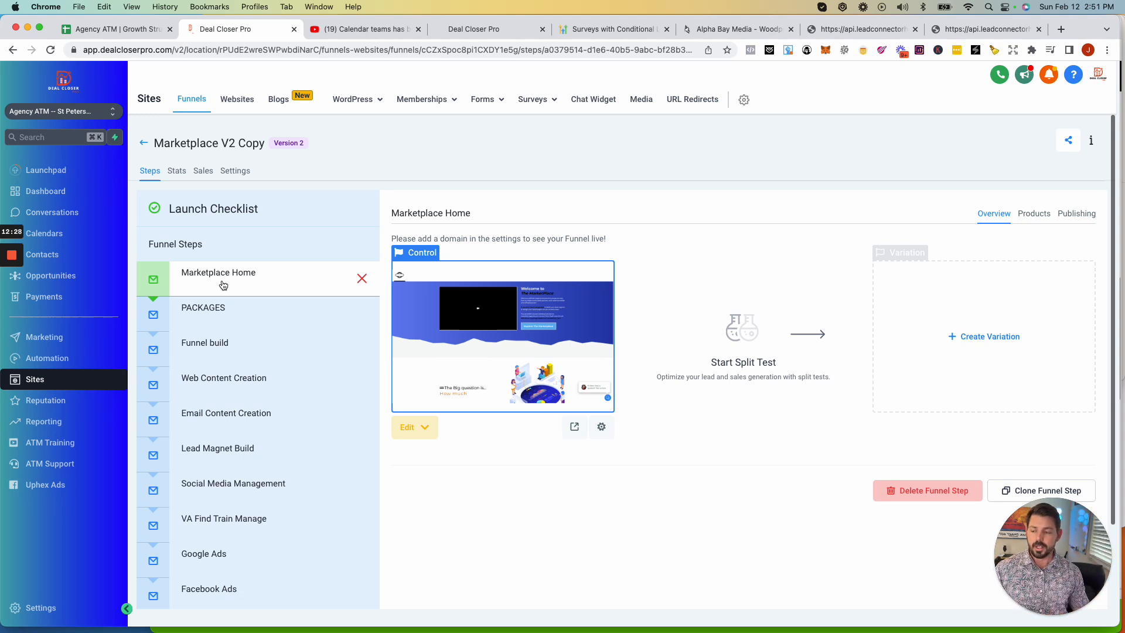
View the overview of the PACKAGES step in the Marketplace V2 Copy funnel
left_click(245, 313)
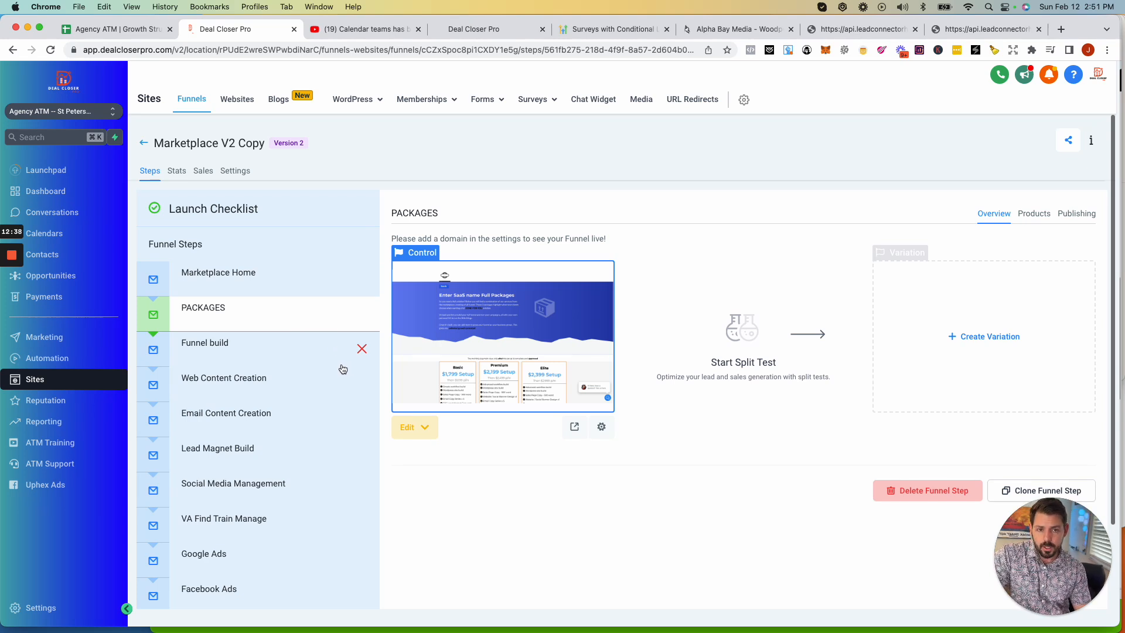
scroll(354, 293, "down", 1)
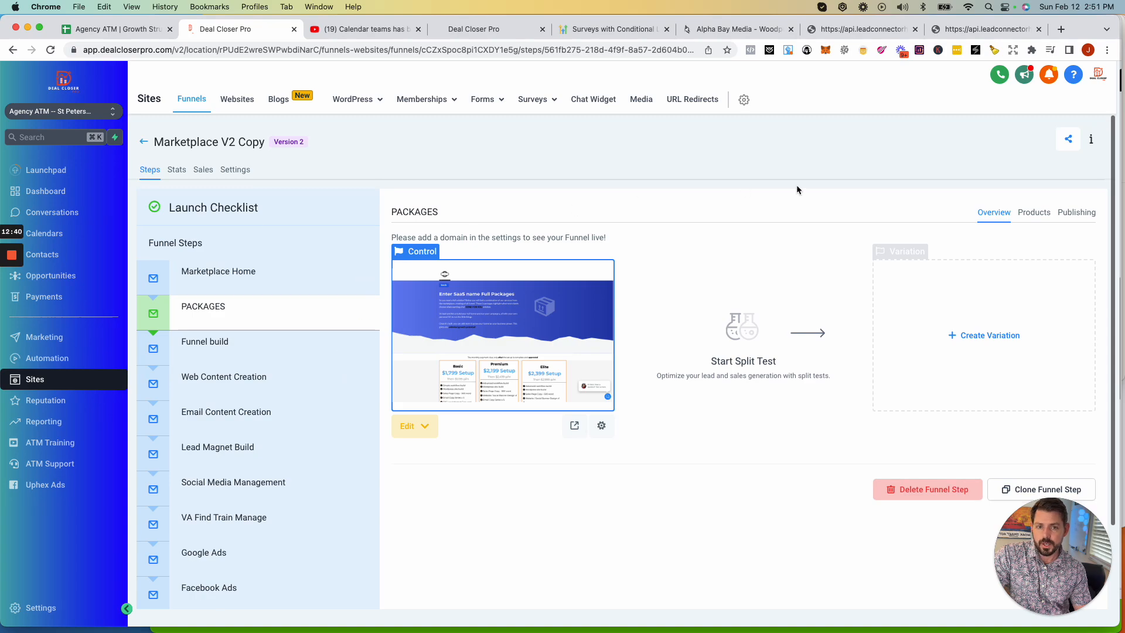